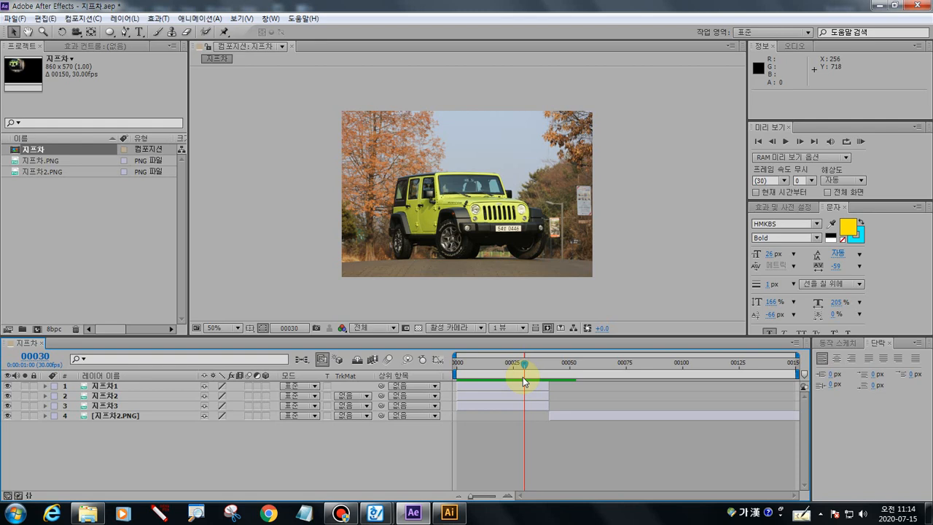
# - Return to frame 0 and examine the mask outlines of layers 지프차1, 지프차2 and 지프차3 one by one
pyautogui.moveTo(524, 362); pyautogui.dragTo(442, 360)
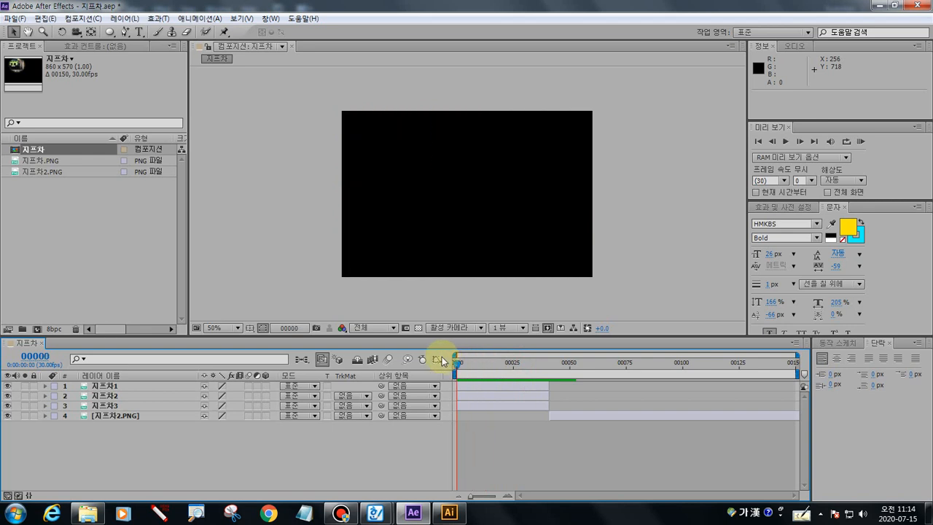
pyautogui.click(113, 386)
pyautogui.click(113, 395)
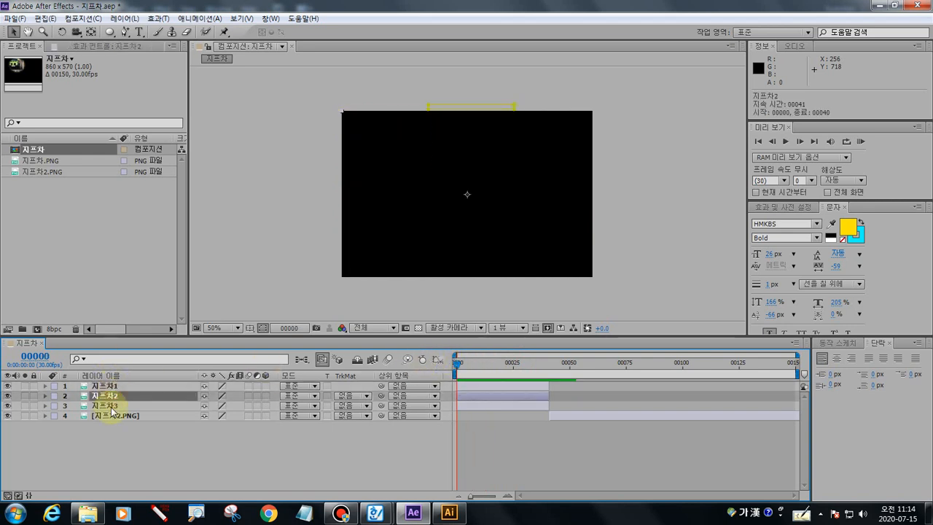
pyautogui.click(110, 405)
pyautogui.click(111, 395)
pyautogui.click(112, 386)
pyautogui.click(112, 395)
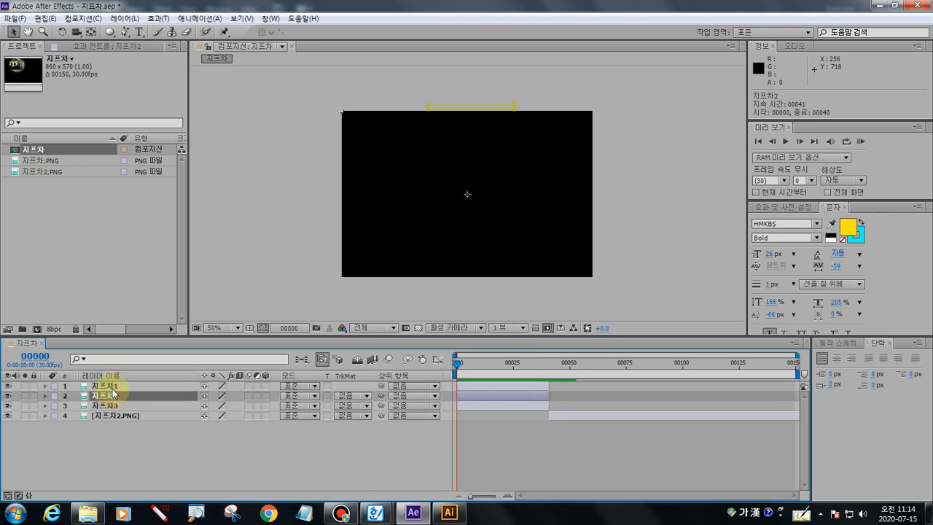
pyautogui.click(113, 386)
pyautogui.click(113, 397)
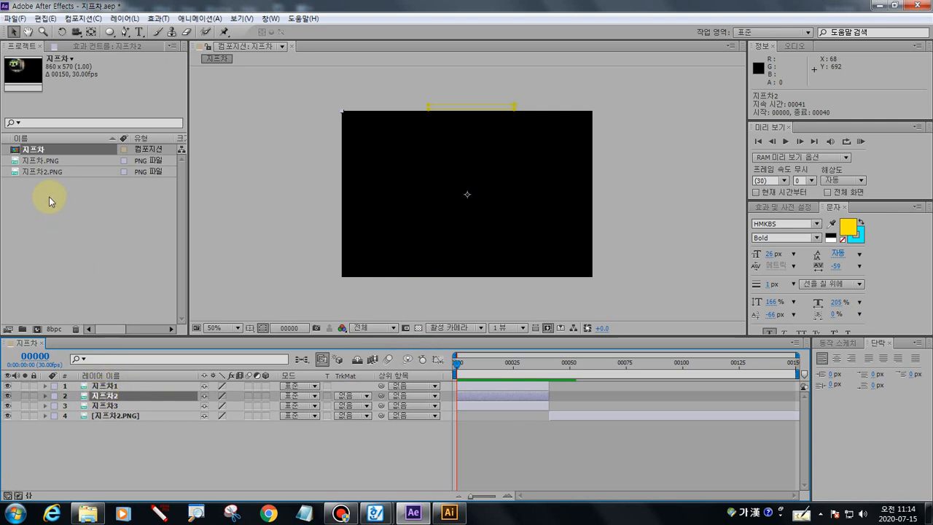
pyautogui.click(104, 386)
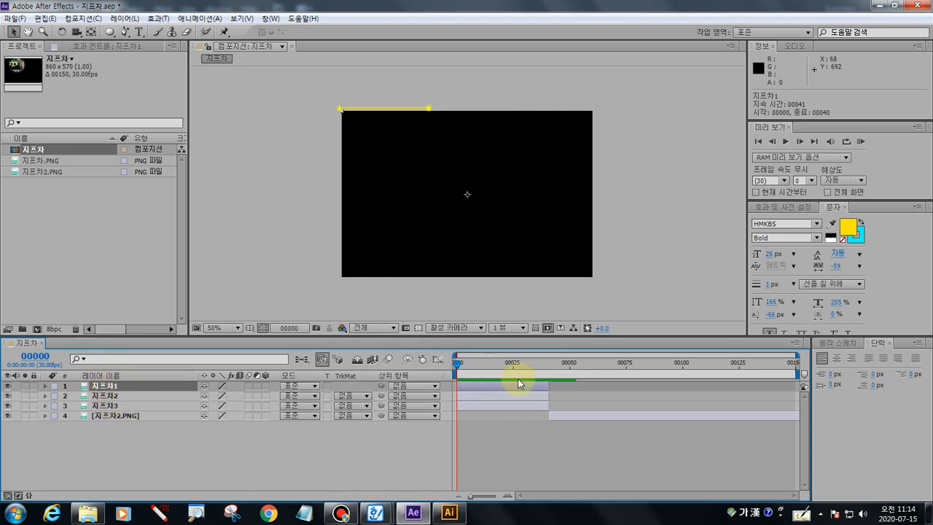
# - Scrub to frame 32 and reveal the mask properties of layers 지프차2 and 지프차1, selecting Mask 1
pyautogui.click(460, 362)
pyautogui.moveTo(461, 362); pyautogui.dragTo(529, 369)
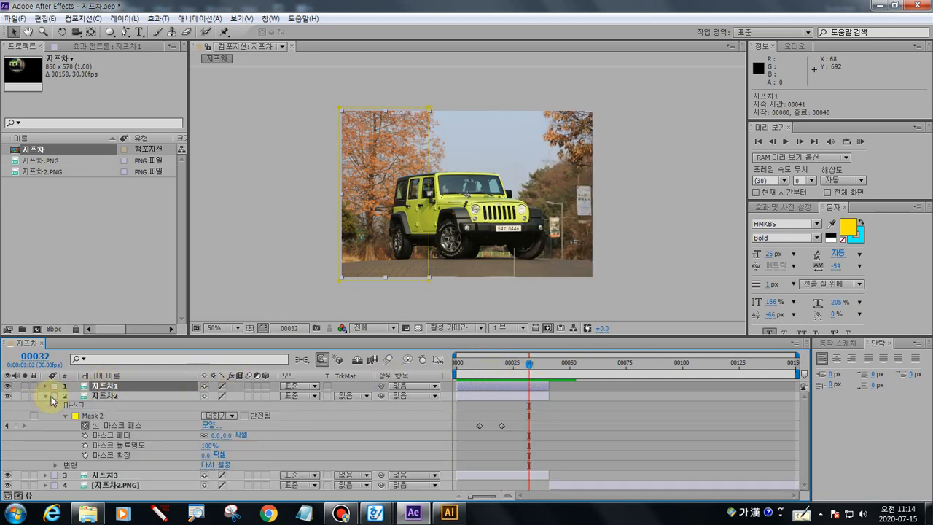
pyautogui.click(45, 396)
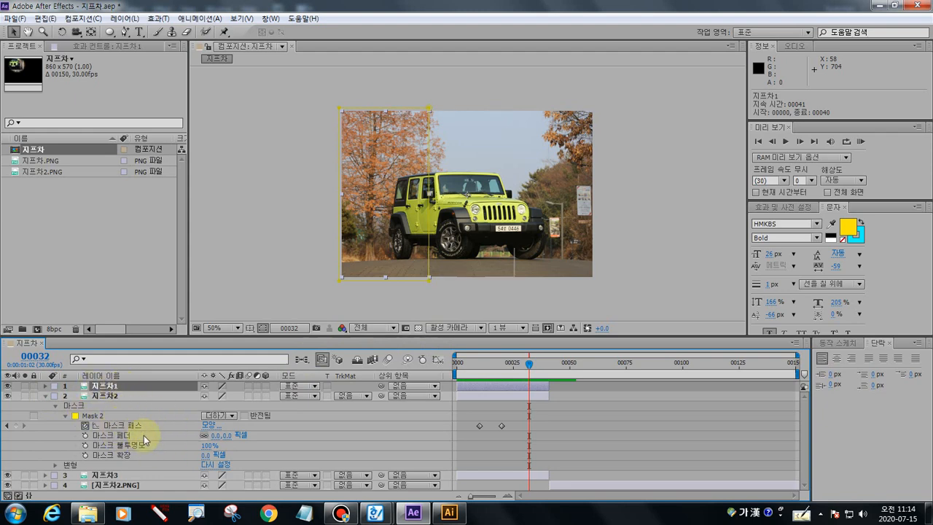
pyautogui.click(104, 396)
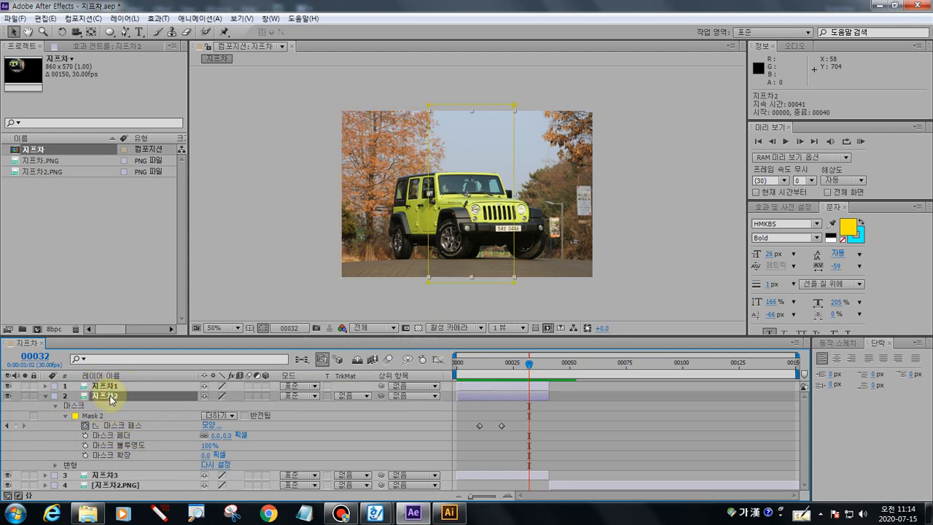
pyautogui.click(104, 385)
pyautogui.click(43, 387)
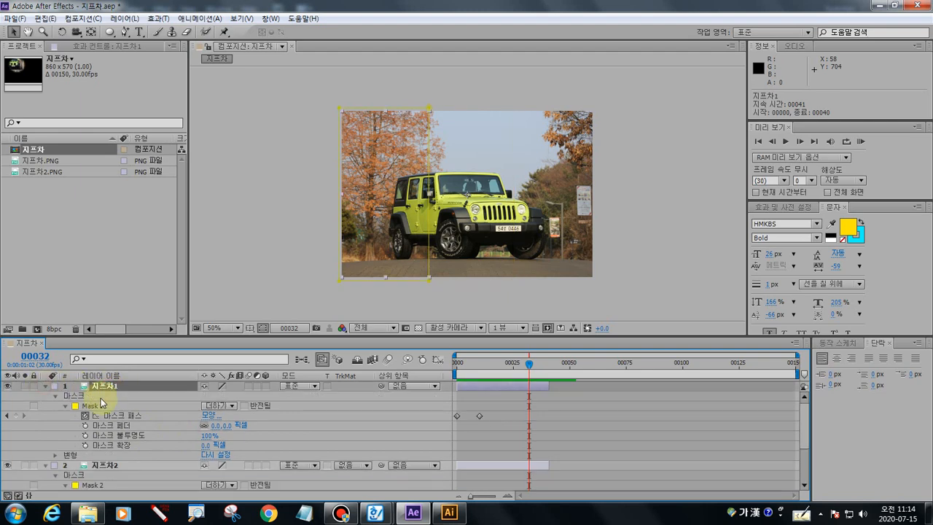
pyautogui.click(99, 412)
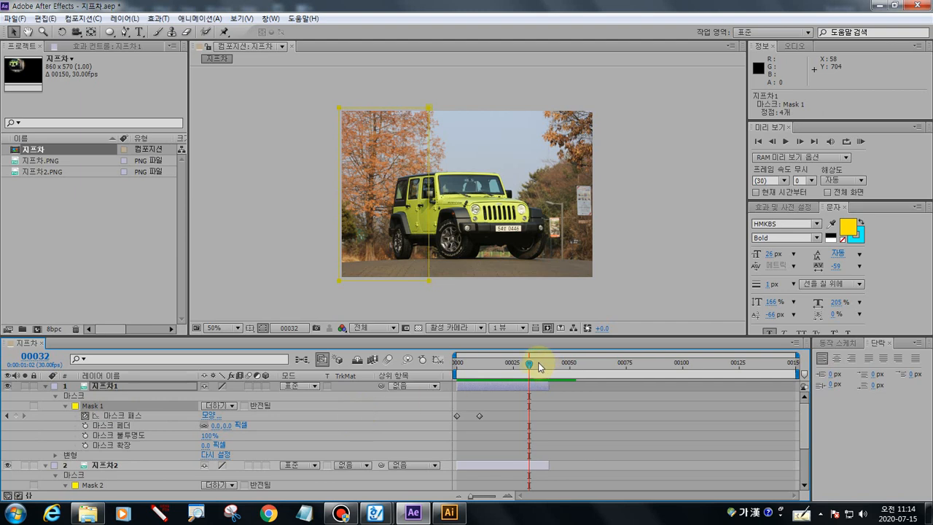
# - Scrub from frame 0 to frame 11 to review Mask 1's path animation, and collapse layer 지프차1
pyautogui.moveTo(539, 365); pyautogui.dragTo(454, 370)
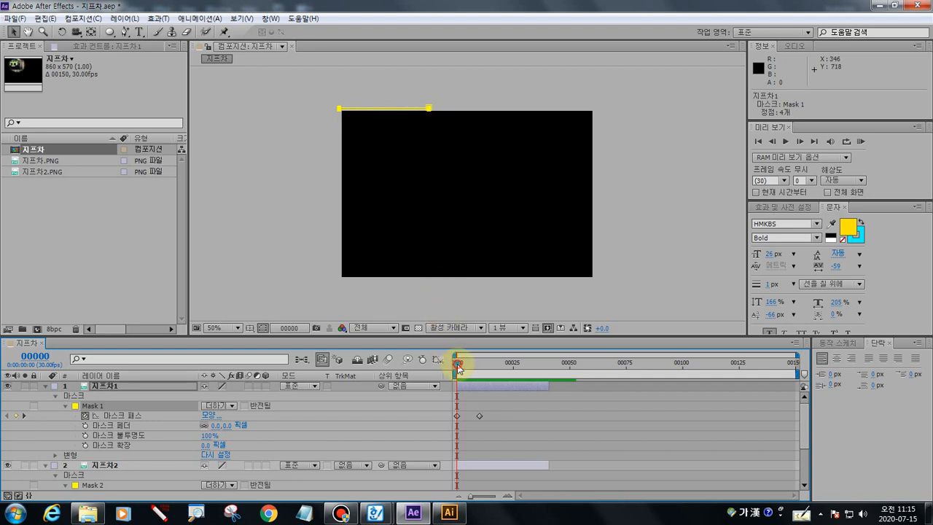
pyautogui.moveTo(457, 368); pyautogui.dragTo(483, 368)
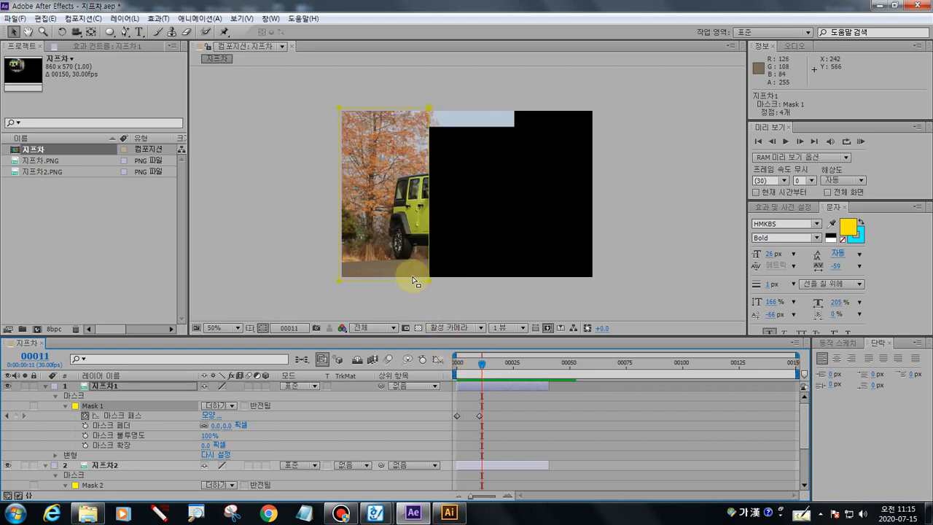
pyautogui.moveTo(481, 363)
pyautogui.mouseDown()
pyautogui.moveTo(458, 365)
pyautogui.moveTo(481, 372)
pyautogui.mouseUp()
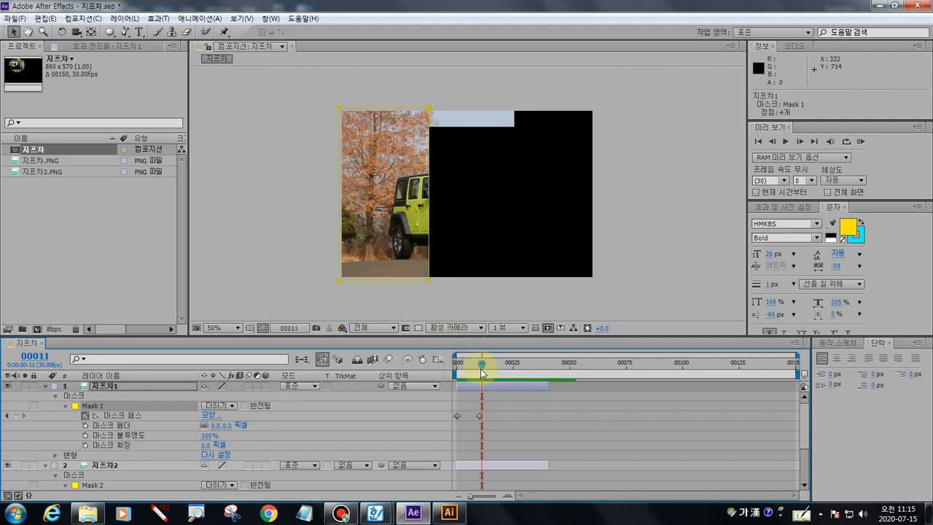
pyautogui.click(46, 392)
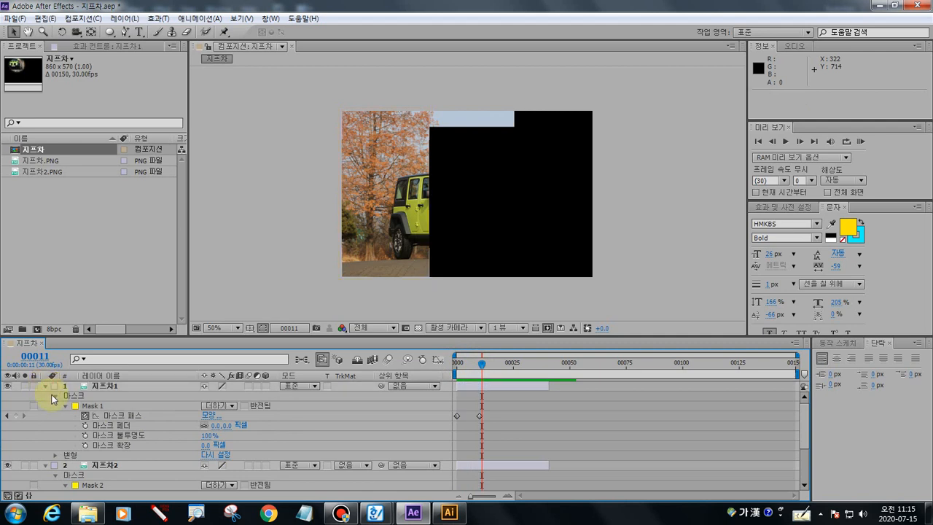
pyautogui.click(45, 385)
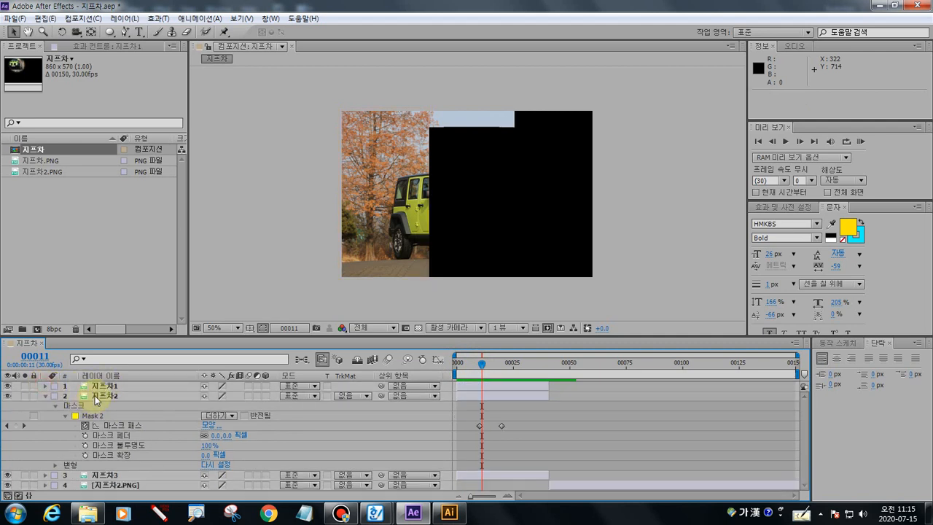
# - Review layer 지프차2's mask path animation from frame 10 to frame 20, and collapse the layer
pyautogui.click(95, 398)
pyautogui.click(479, 364)
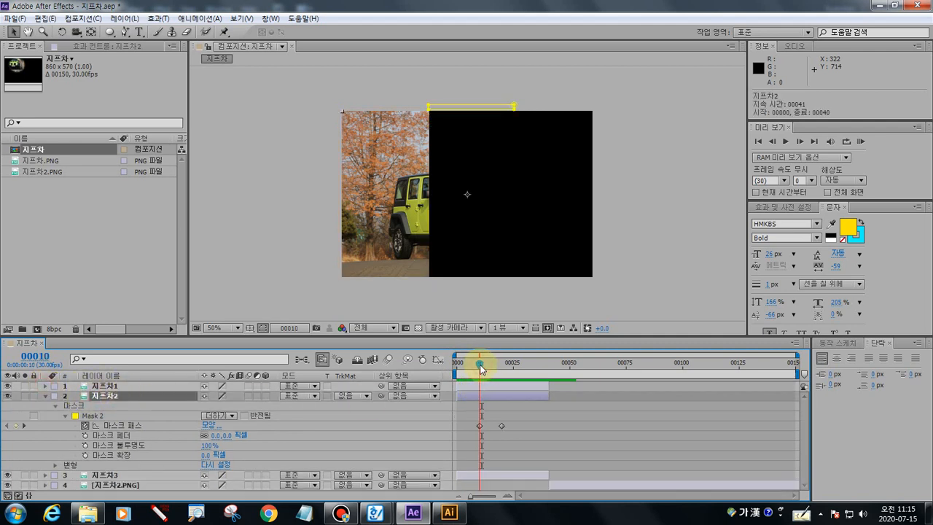
pyautogui.moveTo(479, 364); pyautogui.dragTo(502, 374)
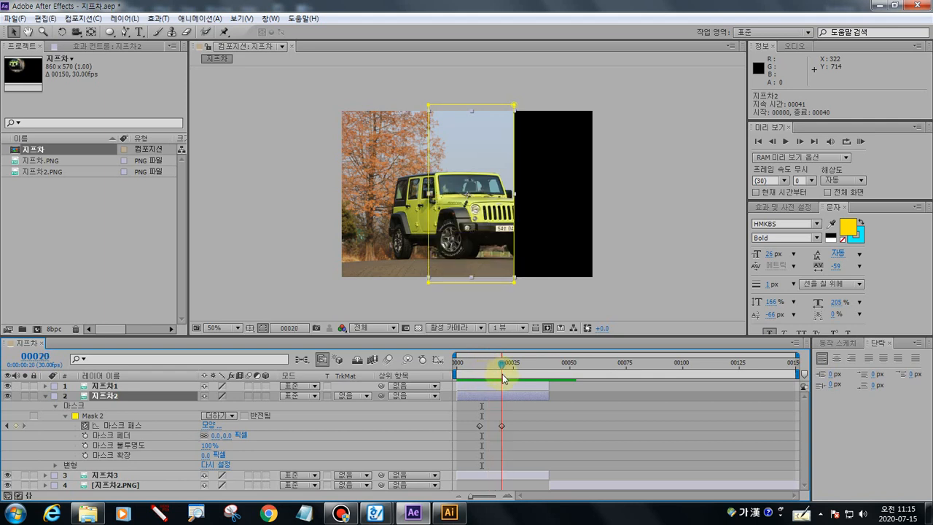
pyautogui.click(45, 396)
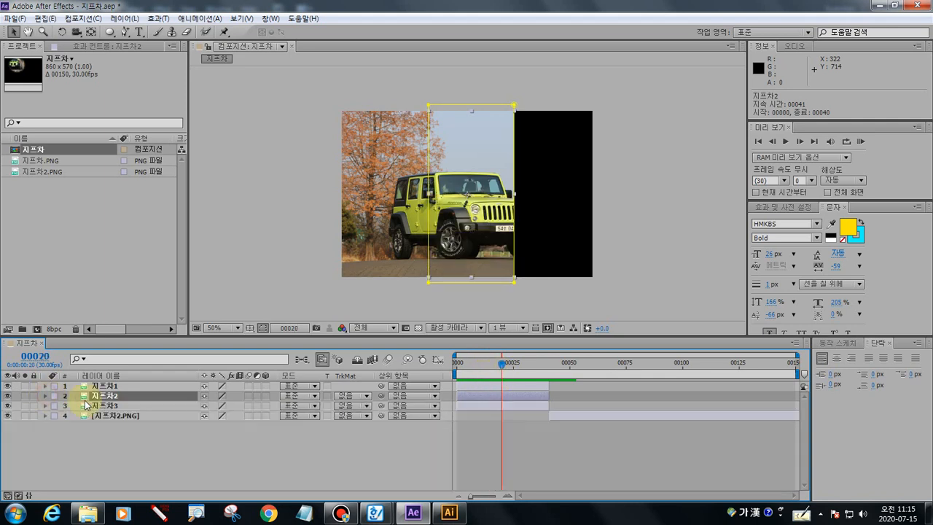
# - Expand layer 지프차3, review Mask 3's path animation from frame 20 to frame 30, and collapse the layer
pyautogui.click(86, 405)
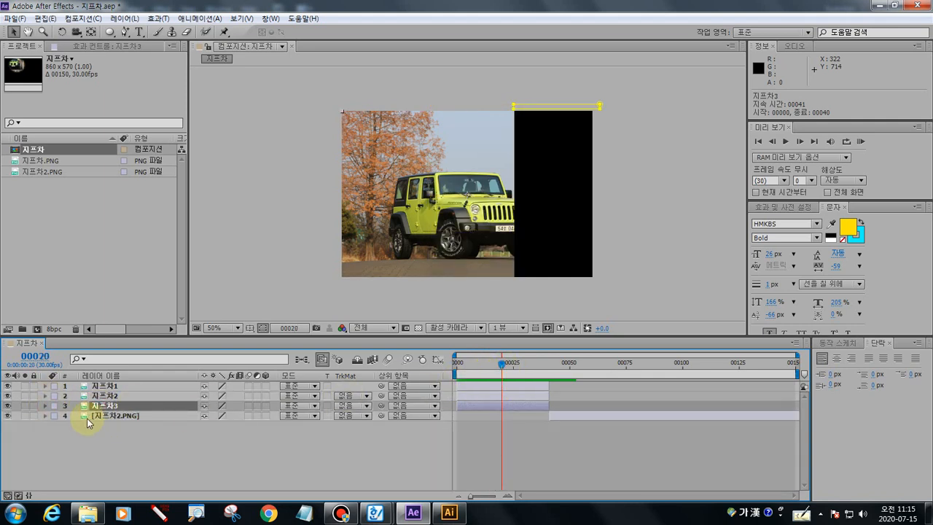
pyautogui.click(46, 406)
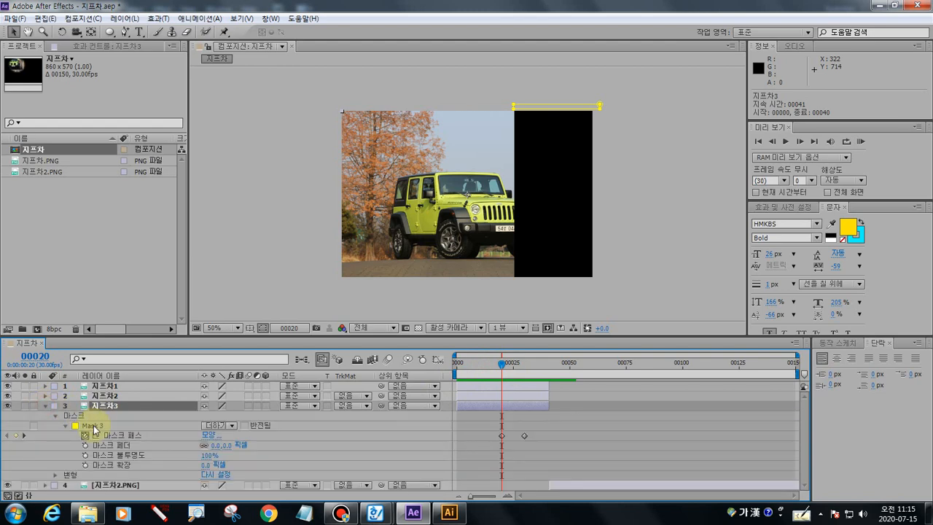
pyautogui.click(107, 428)
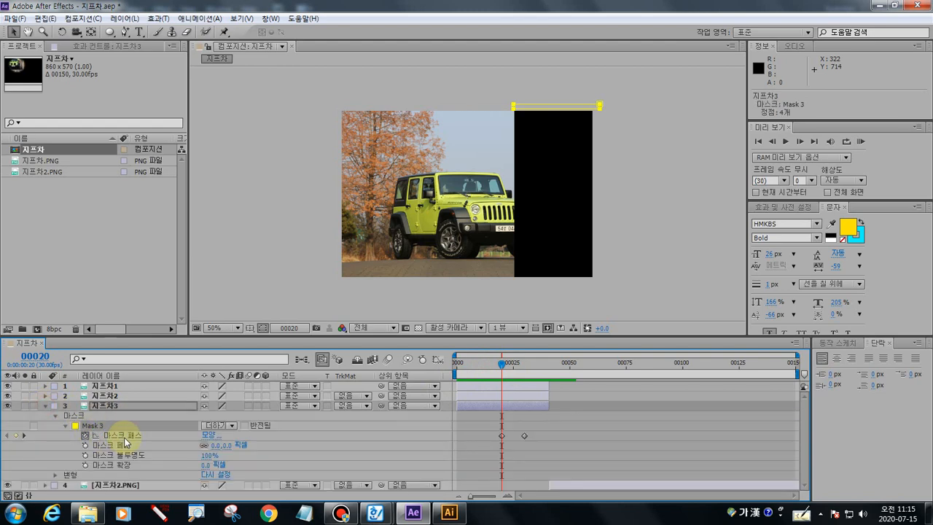
pyautogui.moveTo(500, 368); pyautogui.dragTo(522, 373)
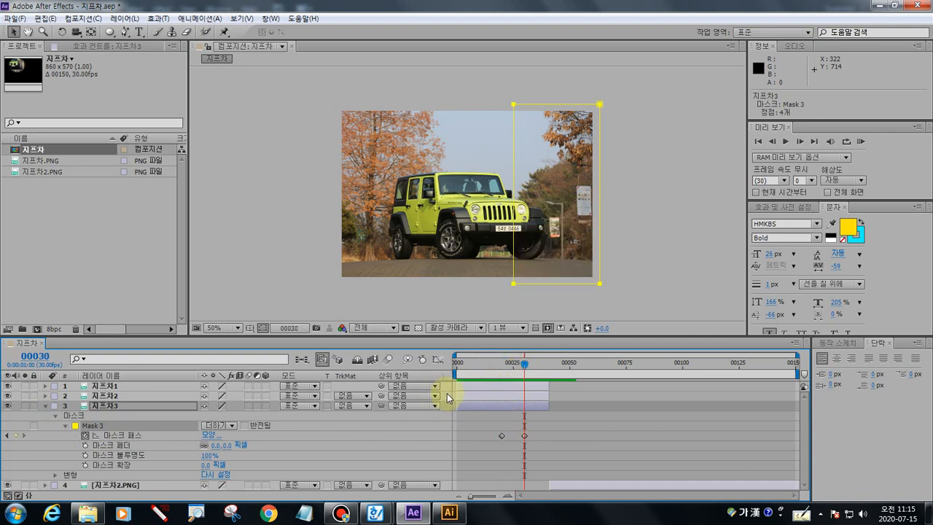
pyautogui.click(45, 406)
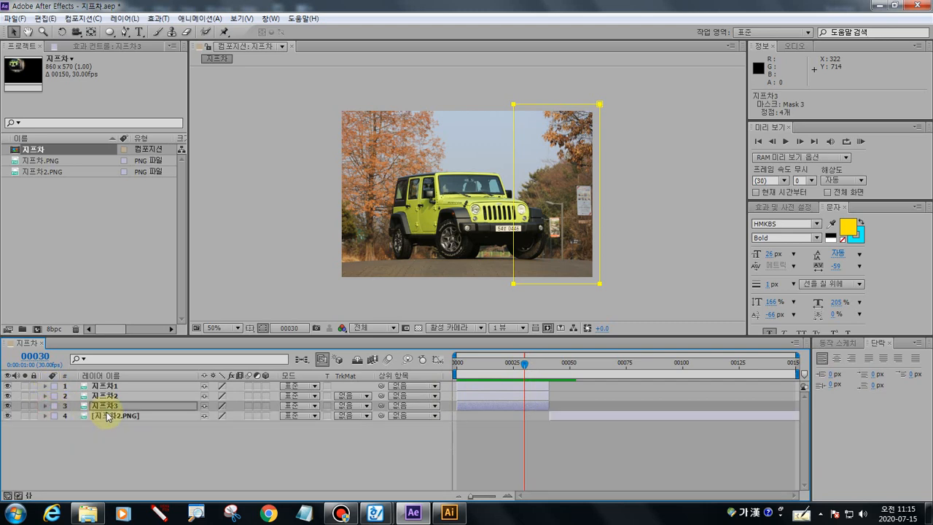
# - Scrub on to frame 129 to review the circular reveals on the 지프차2.PNG layer
pyautogui.moveTo(522, 367); pyautogui.dragTo(551, 365)
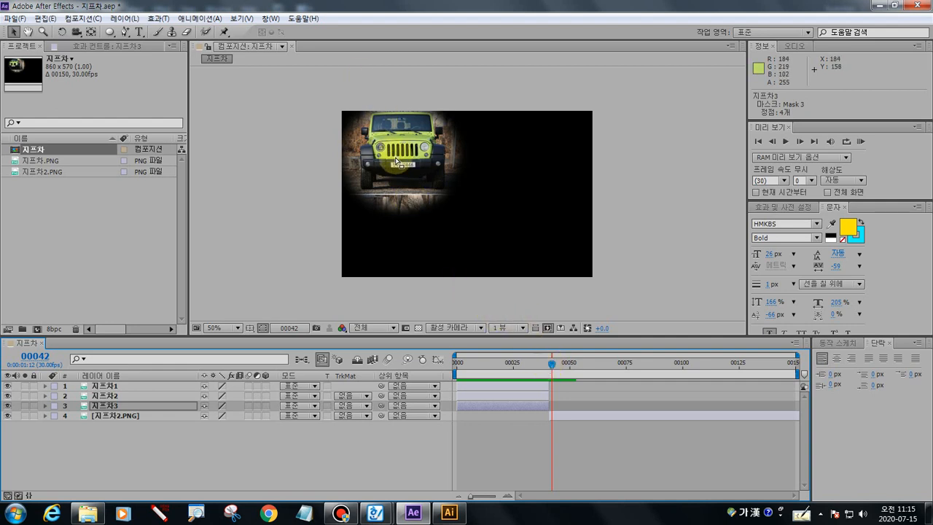
pyautogui.moveTo(552, 366); pyautogui.dragTo(748, 374)
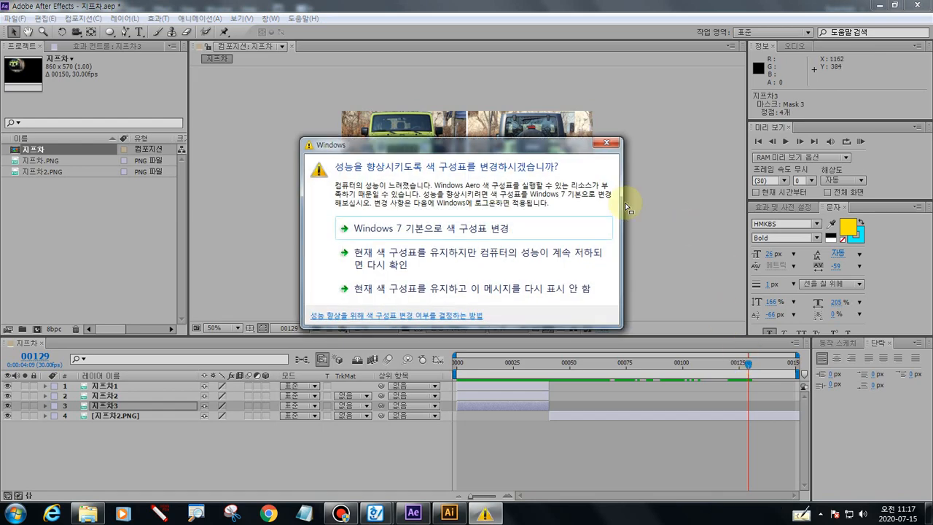
# - Accept changing the Windows colour scheme to Windows 7 Basic
pyautogui.click(474, 228)
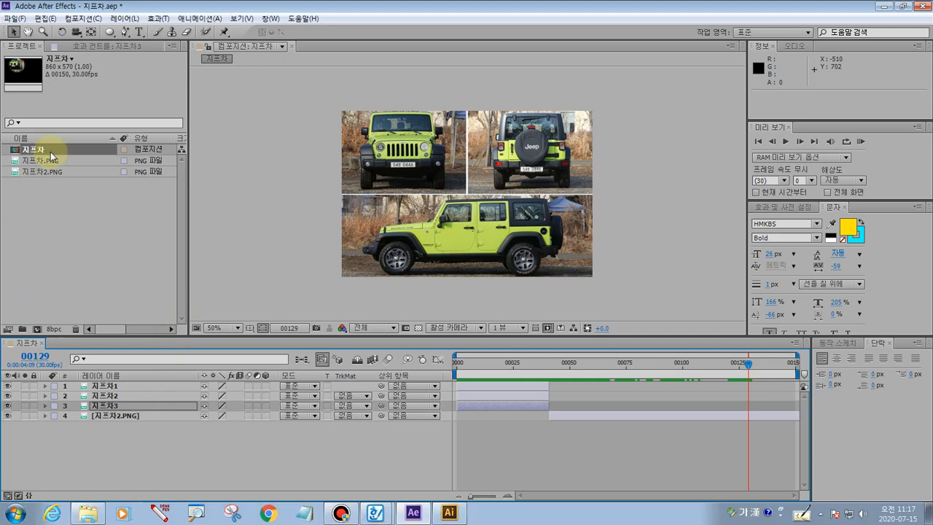
pyautogui.click(71, 70)
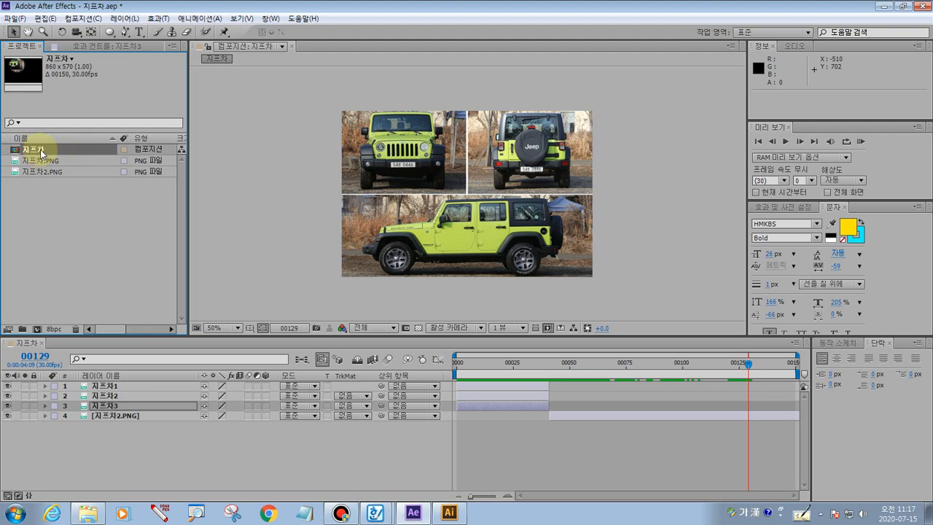
pyautogui.click(58, 222)
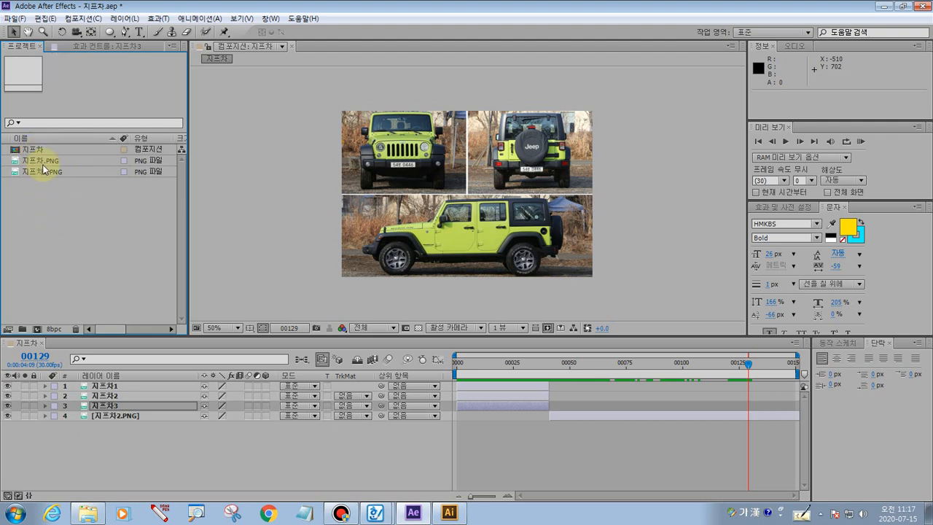
pyautogui.click(84, 16)
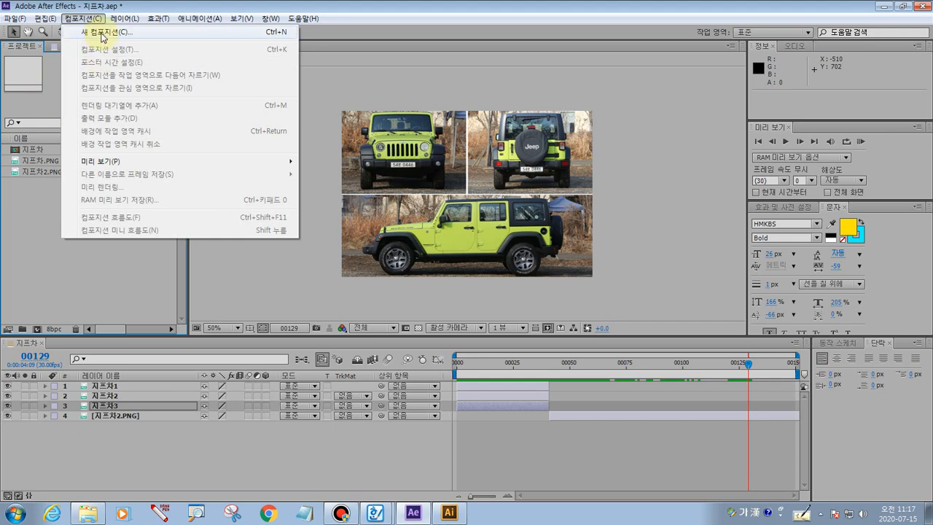
pyautogui.moveTo(752, 365); pyautogui.dragTo(397, 364)
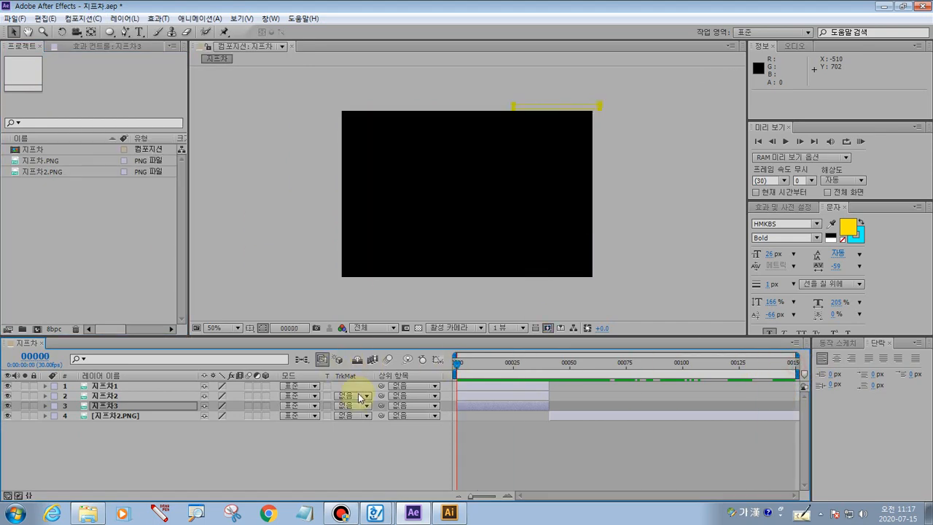
pyautogui.click(497, 432)
# - Close the current 지프차 project and create a new empty project
pyautogui.click(13, 19)
pyautogui.moveTo(37, 32)
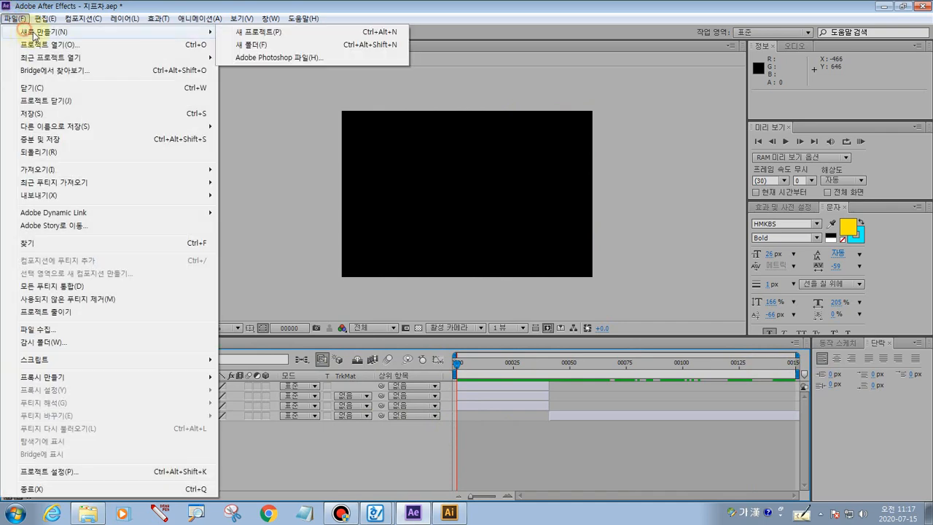
pyautogui.click(253, 36)
pyautogui.click(481, 268)
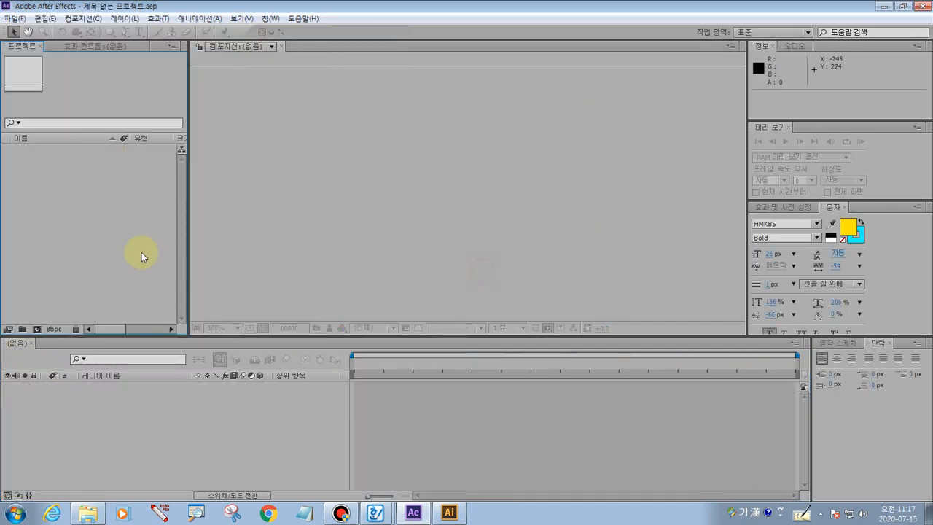
# - Start a new composition with a width of 850 px and a height of 640 px
pyautogui.click(59, 218)
pyautogui.click(83, 19)
pyautogui.click(86, 31)
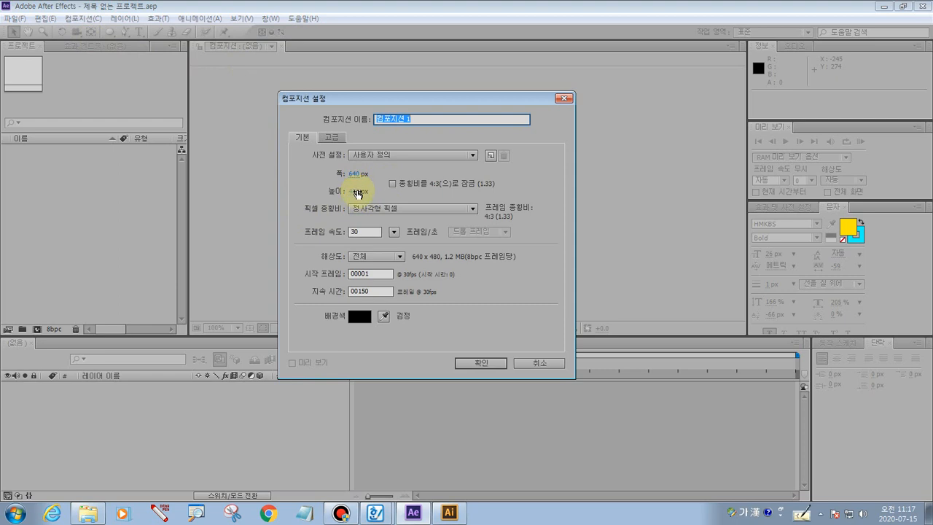
pyautogui.click(355, 173)
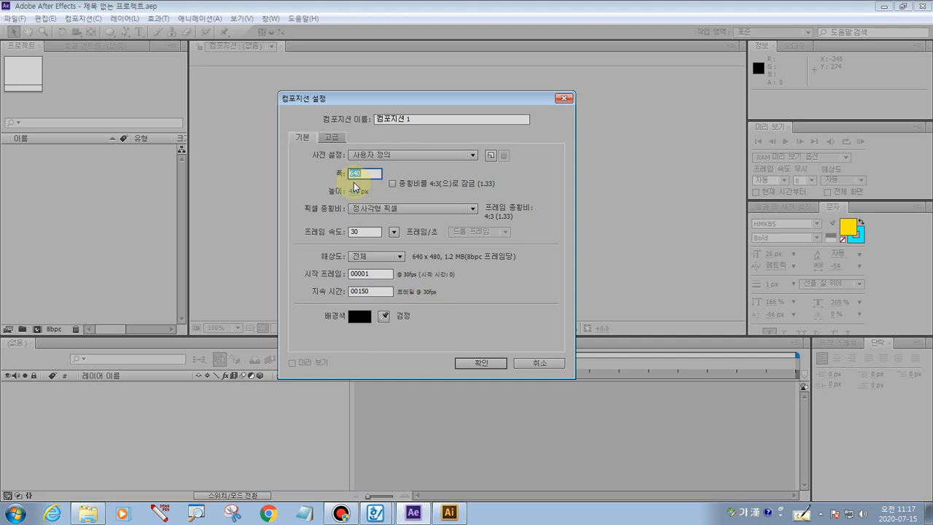
pyautogui.write('850')
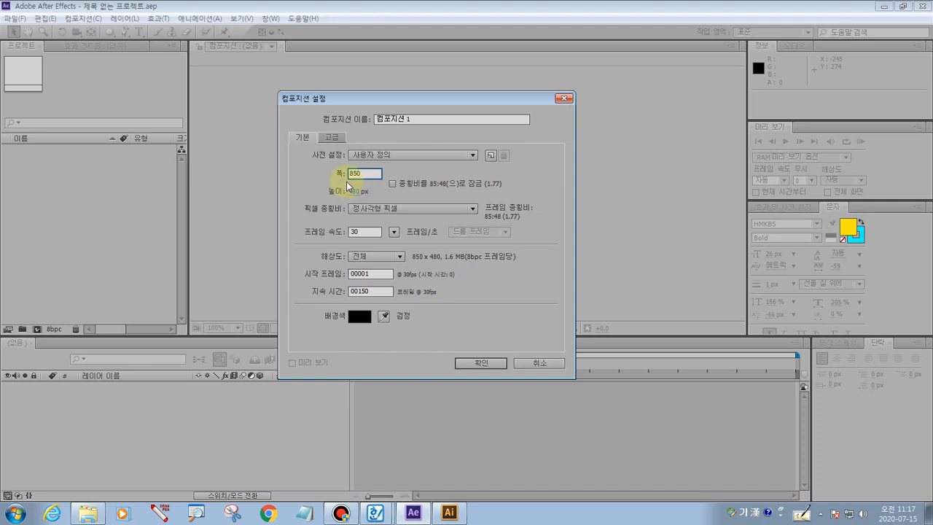
pyautogui.click(350, 190)
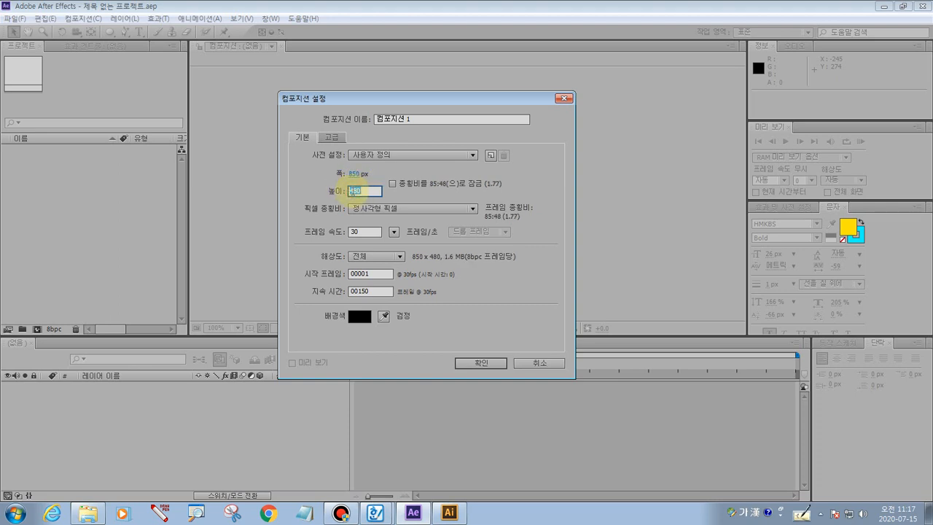
pyautogui.write('640')
pyautogui.click(353, 174)
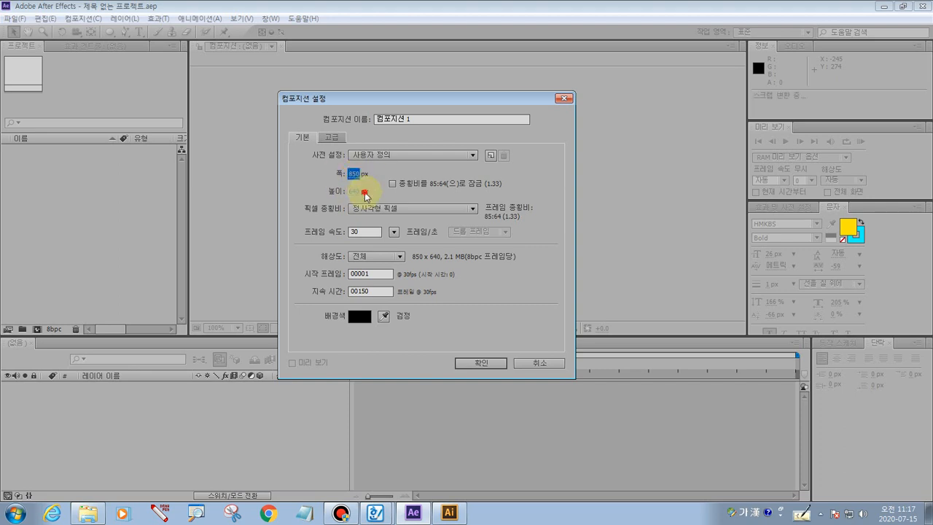
pyautogui.click(364, 192)
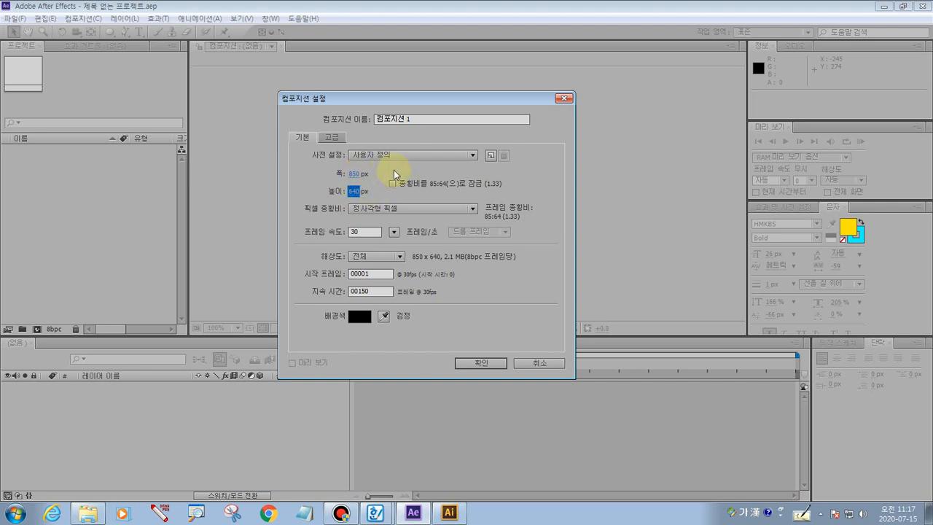
# - Create the composition at 30 frames per second, starting at frame 0 with a duration of 150 frames
pyautogui.click(358, 234)
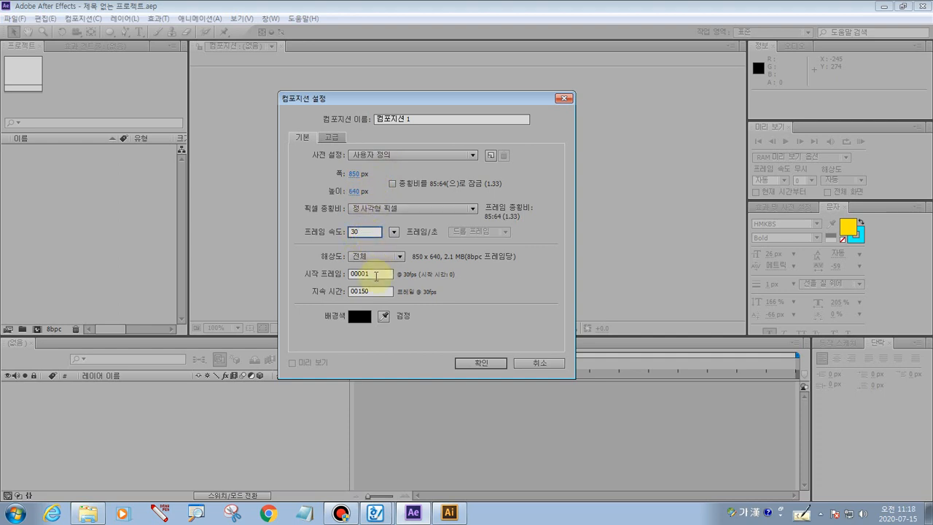
pyautogui.click(376, 276)
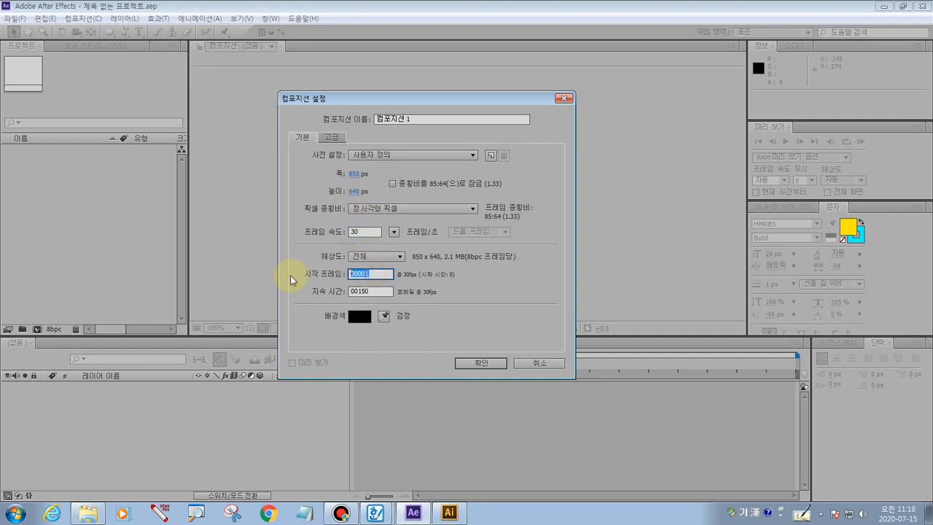
pyautogui.click(373, 292)
pyautogui.click(459, 362)
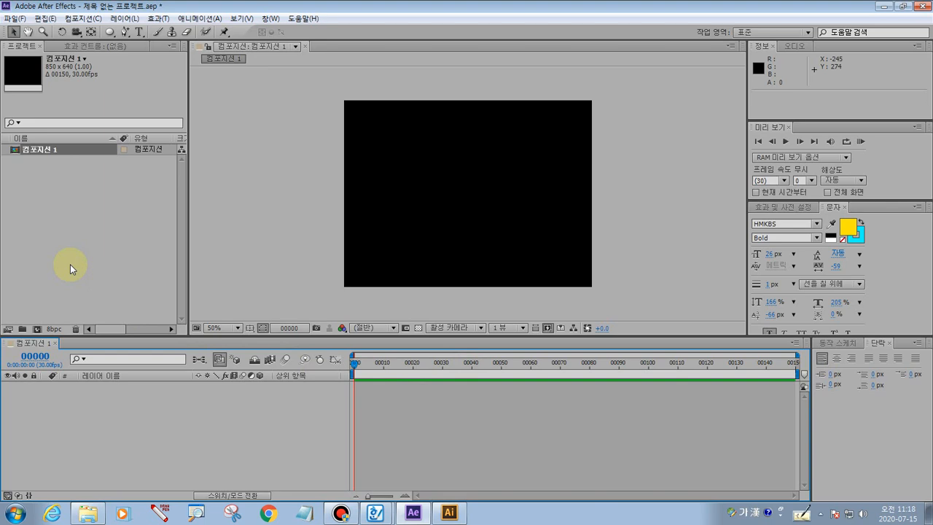
# - Import the 지프차 PNG image as footage and add it to the composition as a layer
pyautogui.click(52, 149)
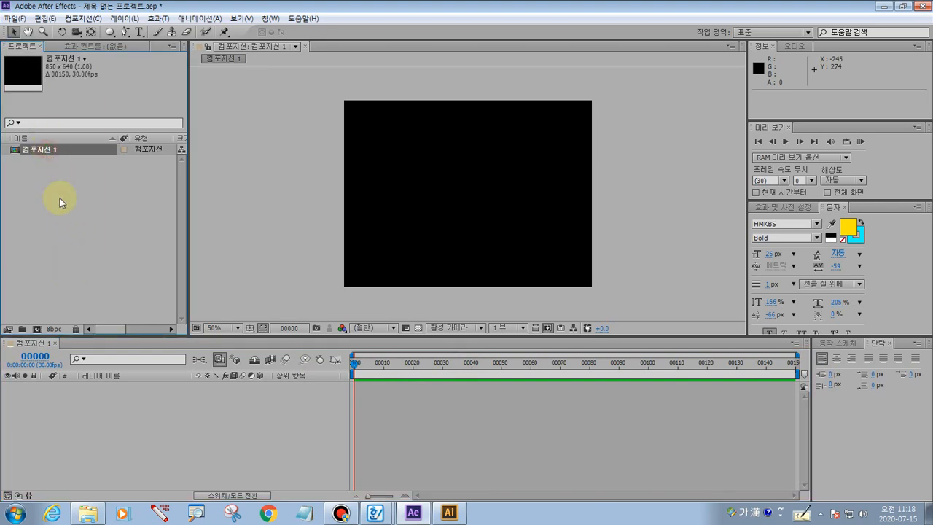
pyautogui.click(60, 201)
pyautogui.click(37, 149)
pyautogui.click(46, 197)
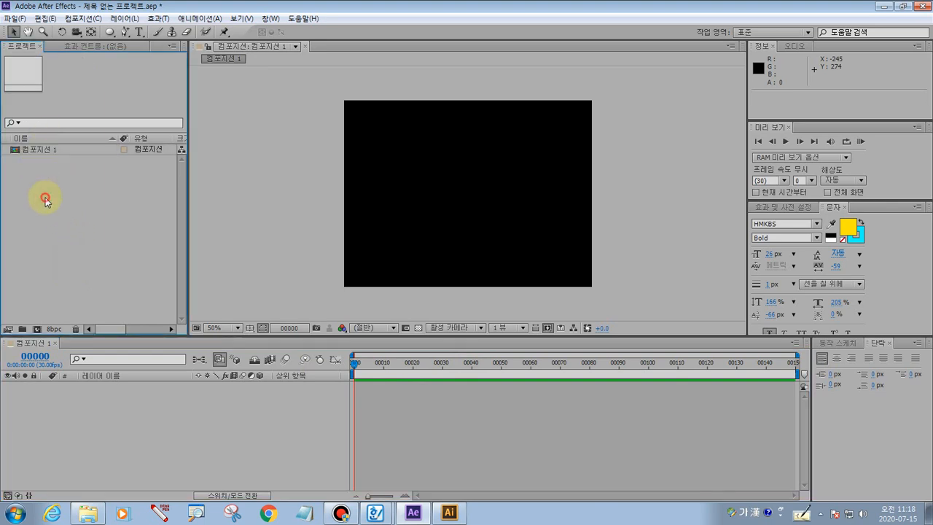
pyautogui.doubleClick(62, 206)
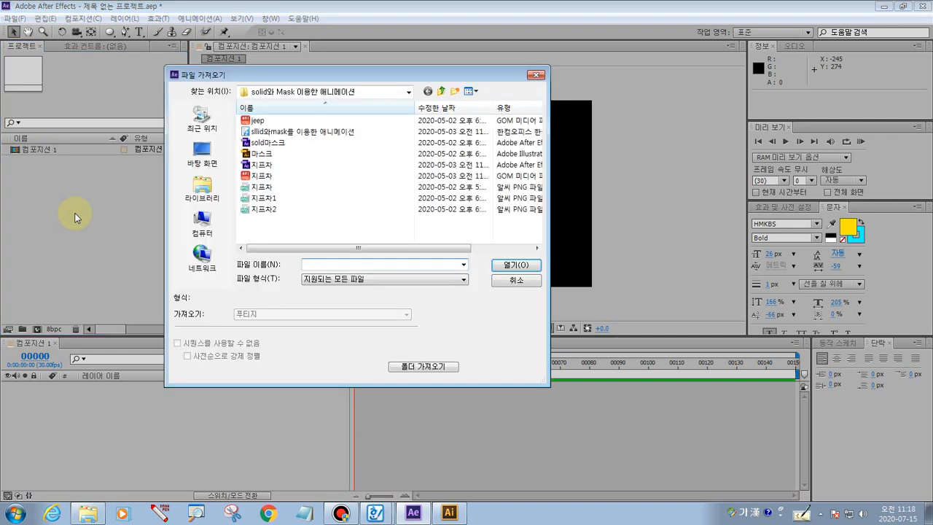
pyautogui.click(270, 188)
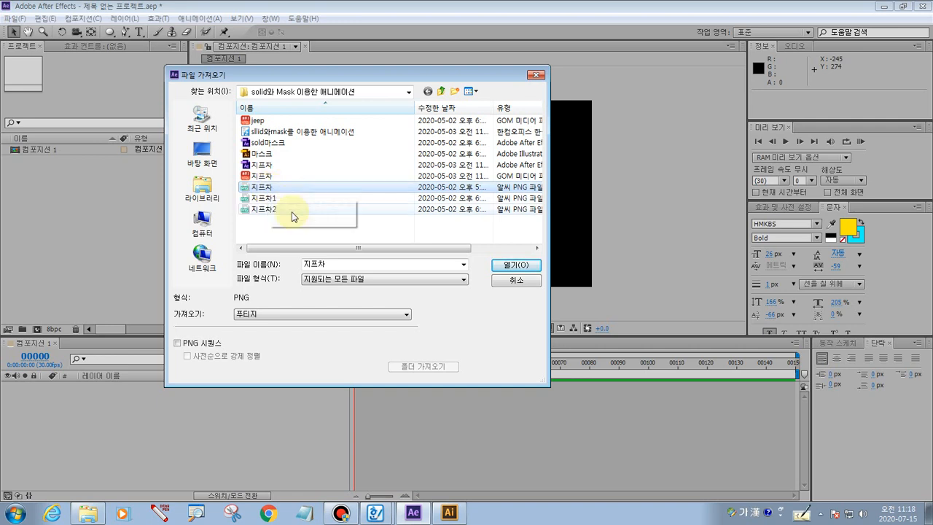
pyautogui.click(510, 265)
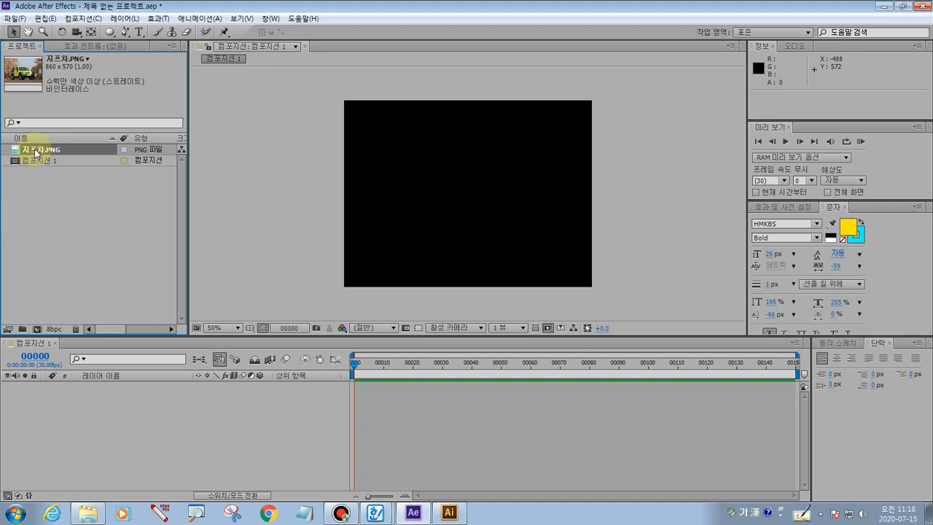
pyautogui.moveTo(35, 153); pyautogui.dragTo(82, 398)
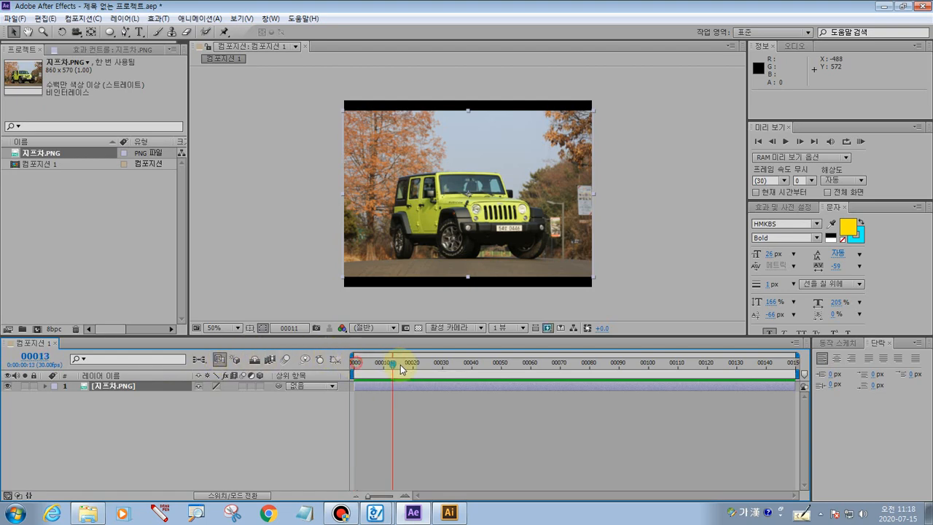
pyautogui.click(234, 419)
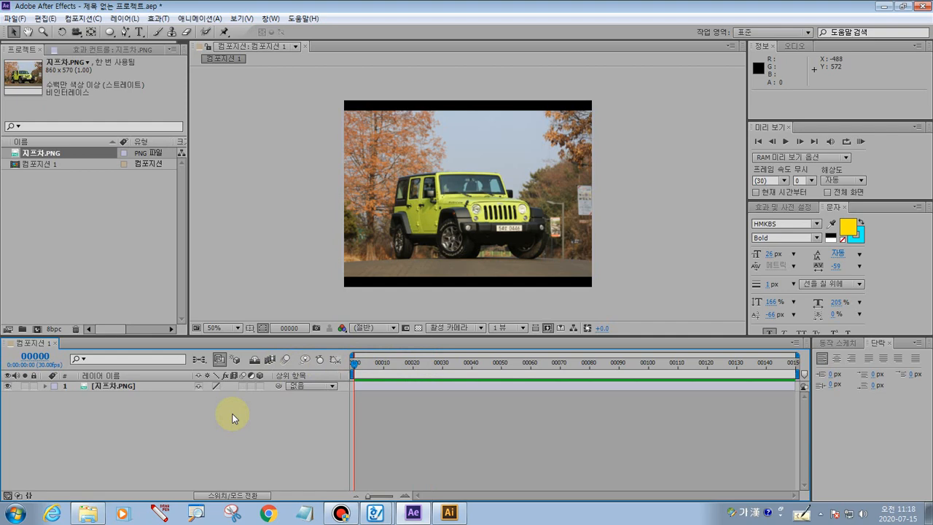
# - Draw a thin rectangular mask, about 890 × 38 px, on the 지프차.PNG layer just above the composition frame
pyautogui.click(107, 389)
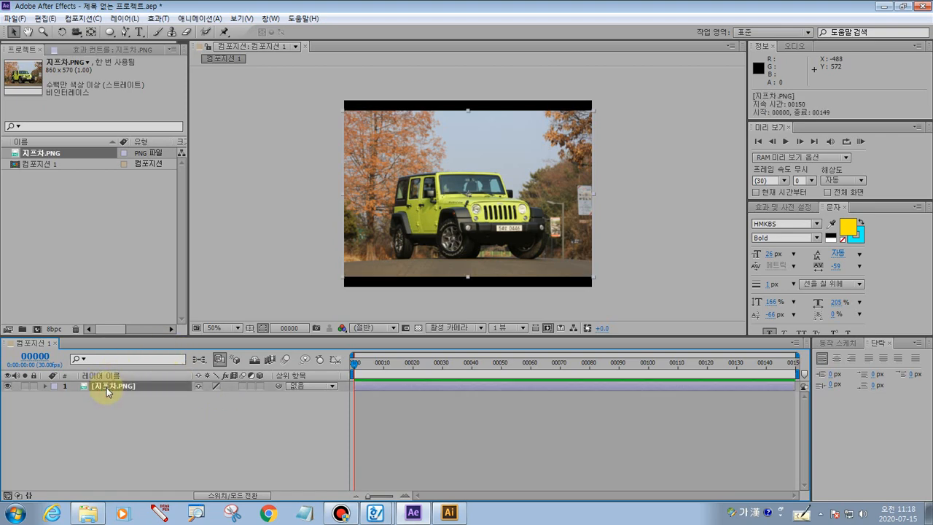
pyautogui.click(109, 32)
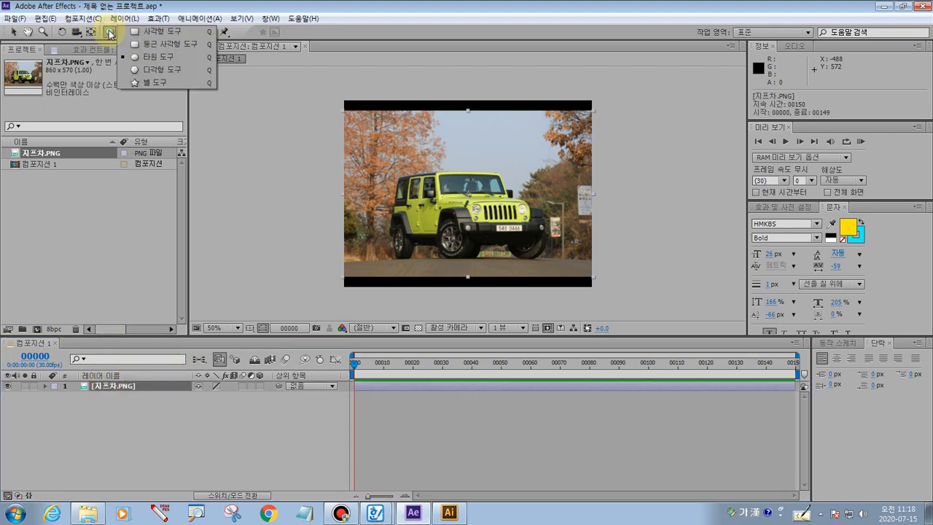
pyautogui.click(146, 33)
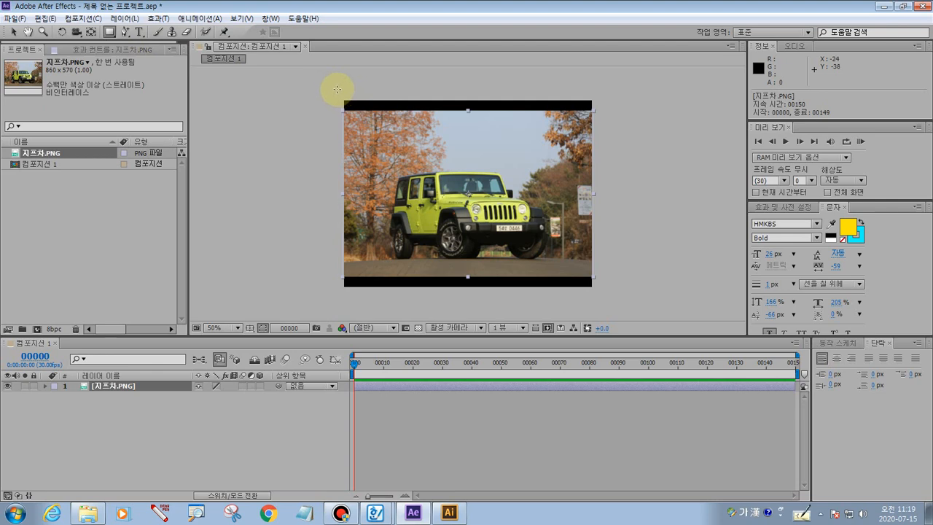
pyautogui.moveTo(337, 89); pyautogui.dragTo(596, 100)
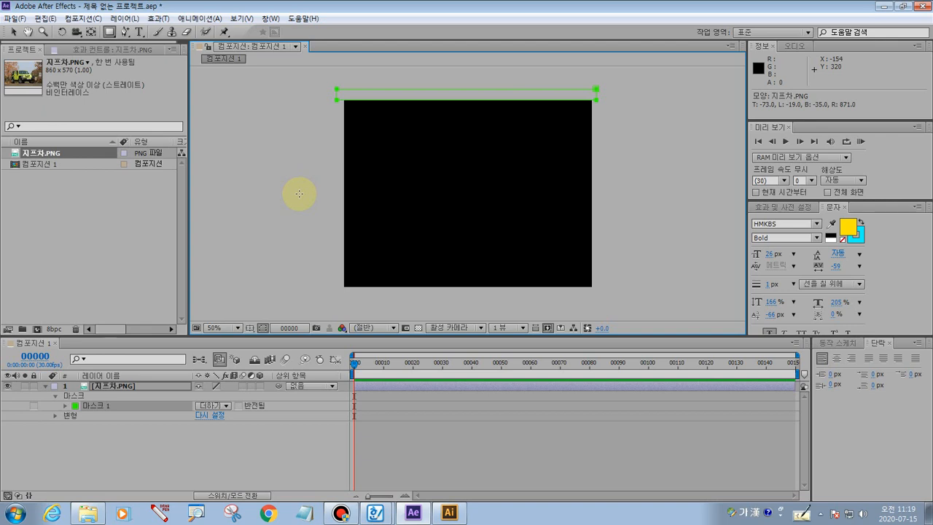
# - Expand the mask's properties and set a Mask Path keyframe at frame 0
pyautogui.click(62, 406)
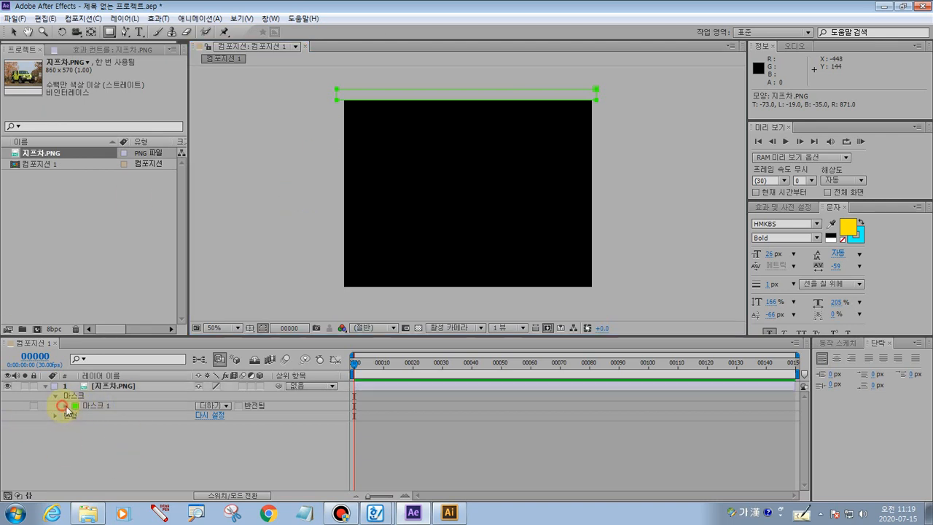
pyautogui.click(100, 407)
pyautogui.click(65, 406)
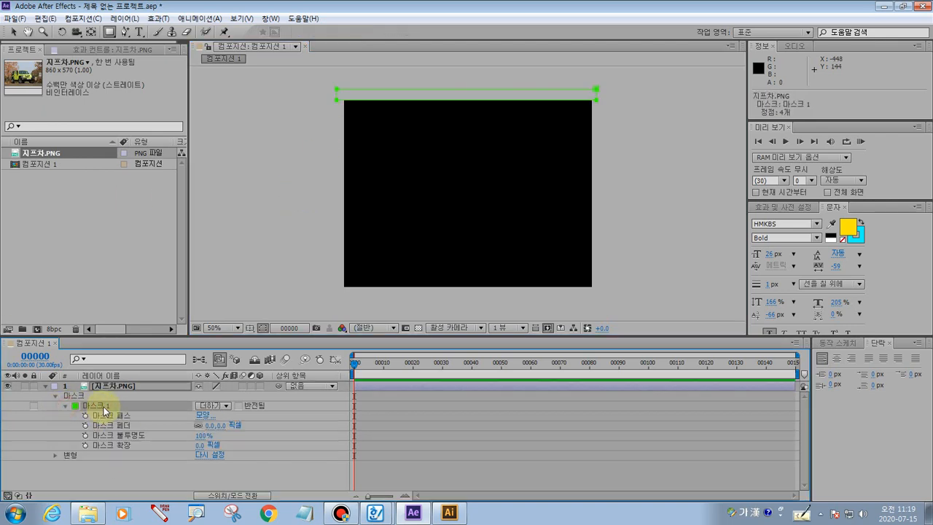
pyautogui.click(109, 415)
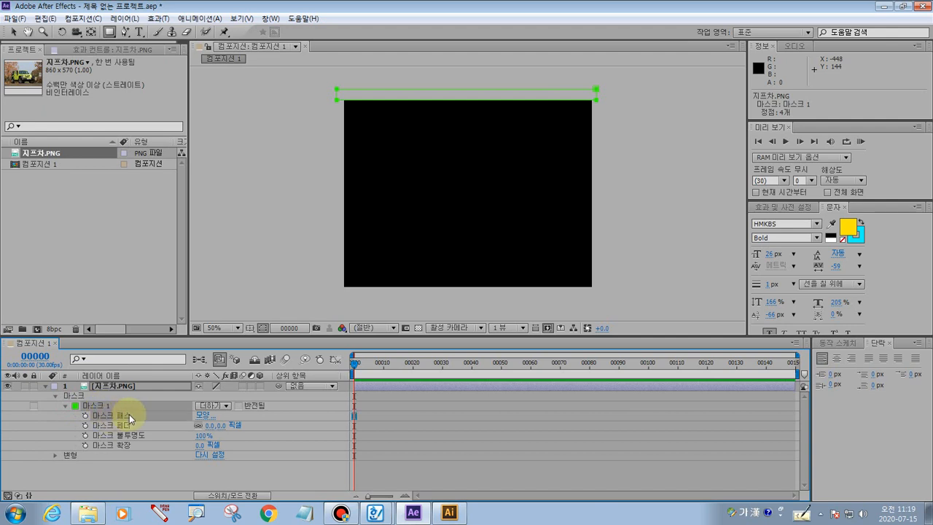
pyautogui.click(159, 512)
pyautogui.moveTo(131, 412)
pyautogui.mouseDown()
pyautogui.moveTo(73, 423)
pyautogui.moveTo(75, 414)
pyautogui.moveTo(130, 413)
pyautogui.mouseUp()
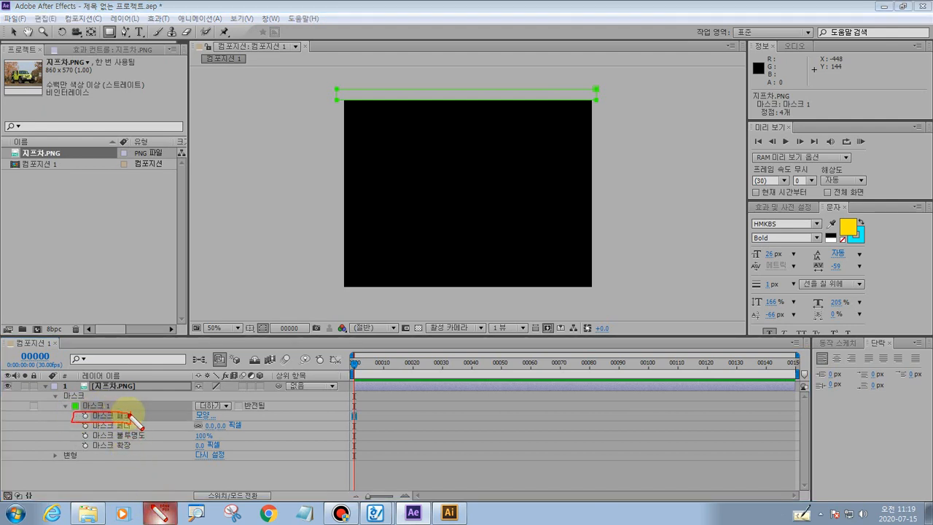
pyautogui.click(85, 415)
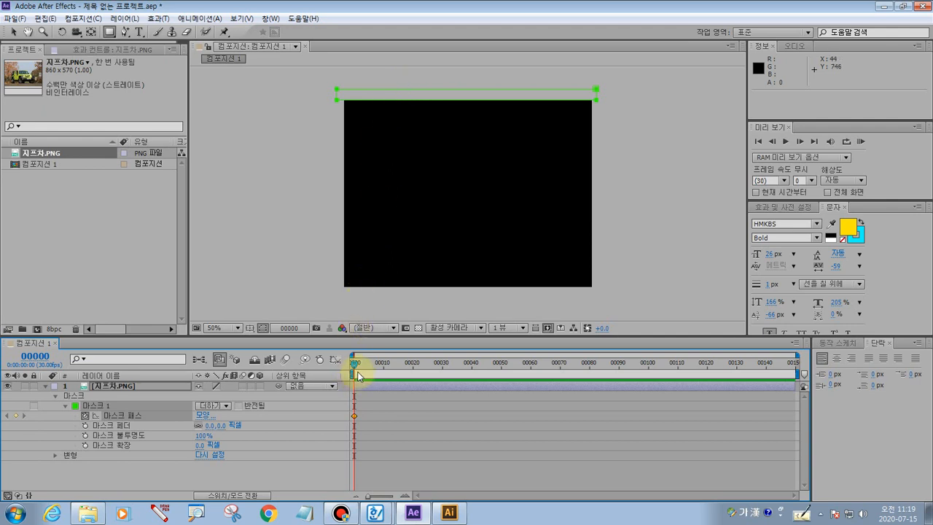
# - Move to frame 30 and select the mask's path with the Selection tool
pyautogui.moveTo(355, 363); pyautogui.dragTo(441, 365)
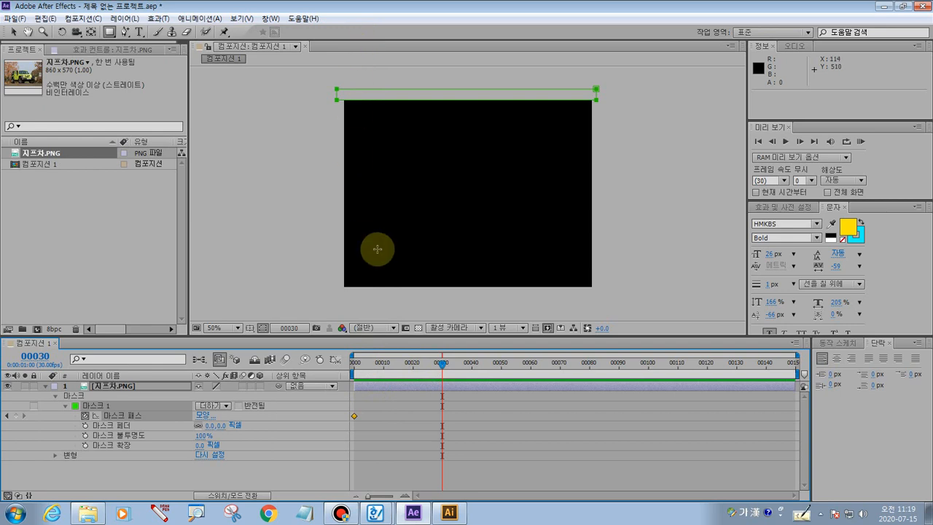
pyautogui.click(159, 513)
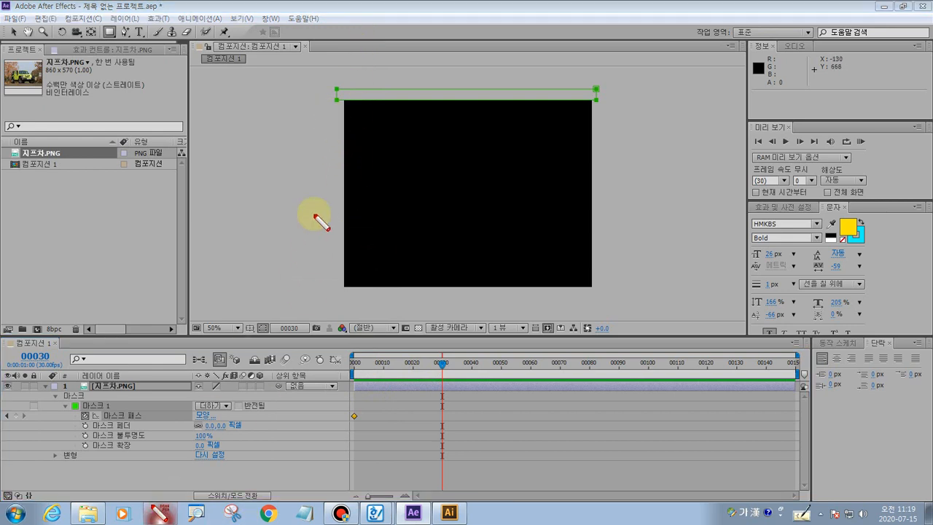
pyautogui.moveTo(345, 95); pyautogui.dragTo(346, 308)
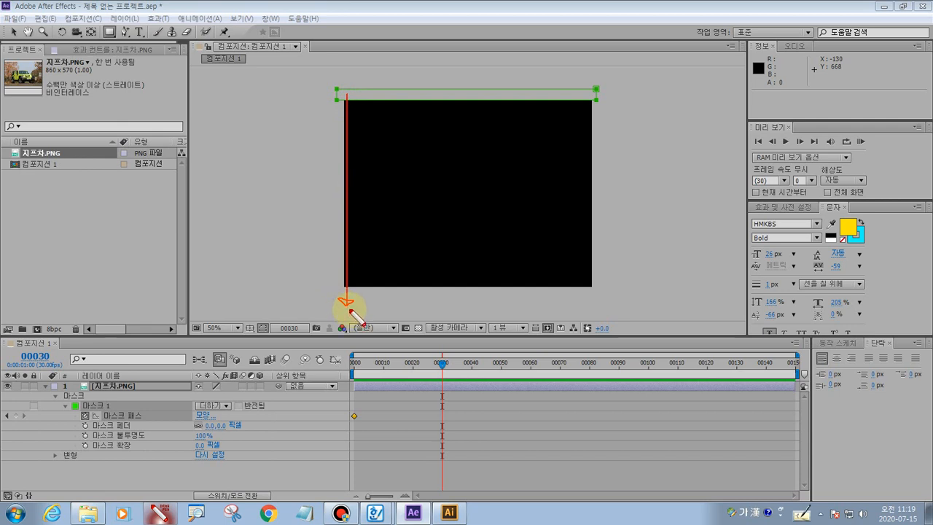
pyautogui.press('Escape')
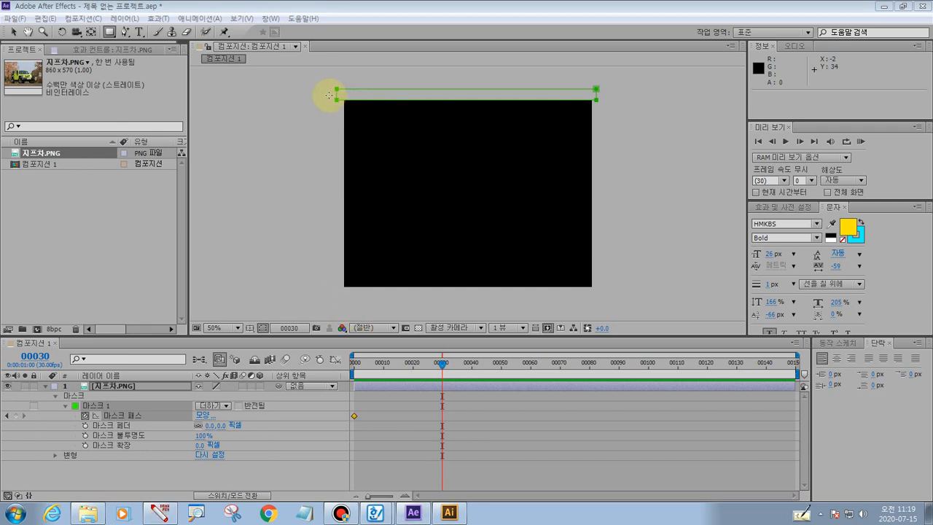
pyautogui.click(13, 32)
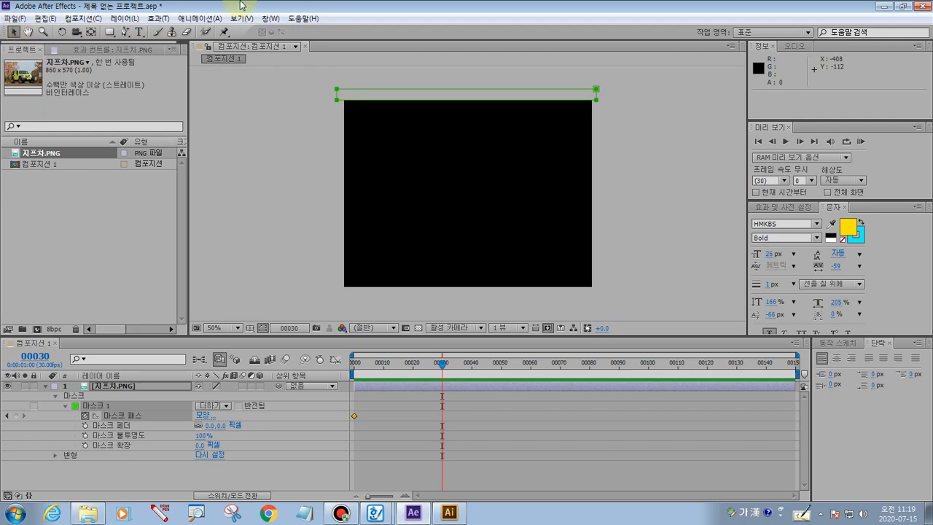
pyautogui.click(357, 94)
pyautogui.click(315, 121)
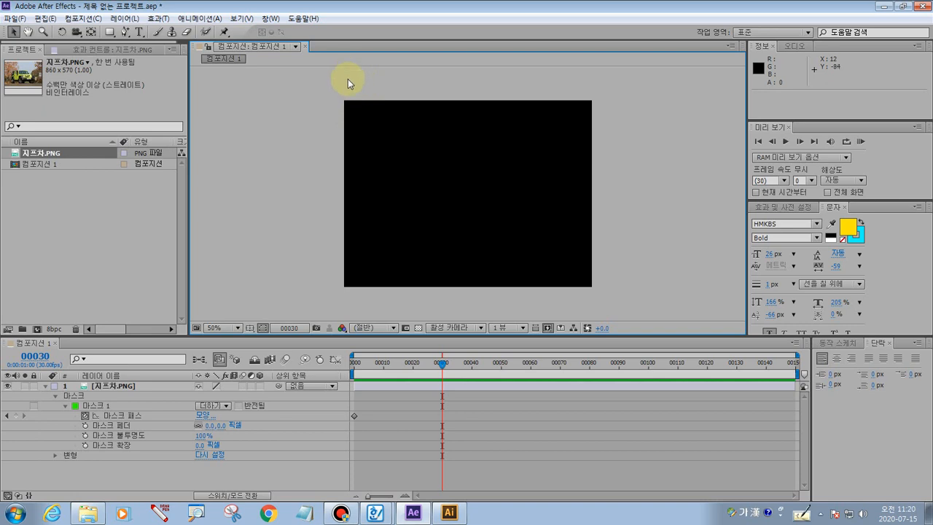
pyautogui.click(118, 419)
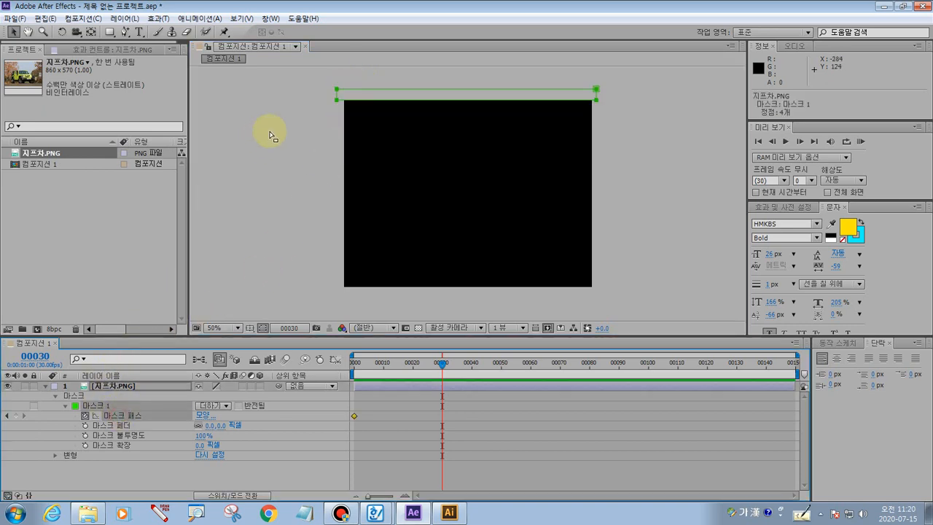
# - Select both lower corner points of the rectangular mask above the composition frame
pyautogui.click(338, 103)
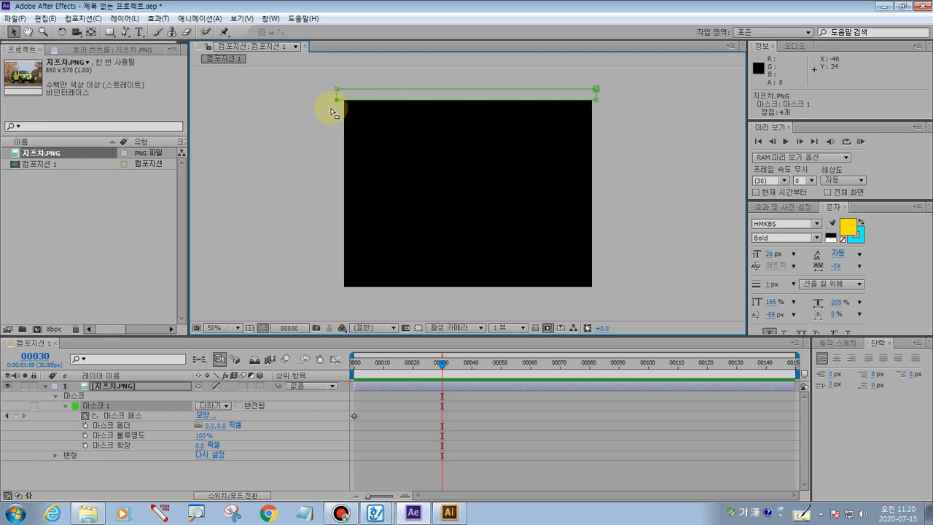
pyautogui.press('/')
pyautogui.moveTo(344, 117); pyautogui.dragTo(350, 241)
pyautogui.moveTo(331, 155); pyautogui.dragTo(406, 188)
pyautogui.moveTo(289, 182); pyautogui.dragTo(343, 205)
pyautogui.scroll(1, 344, 206)
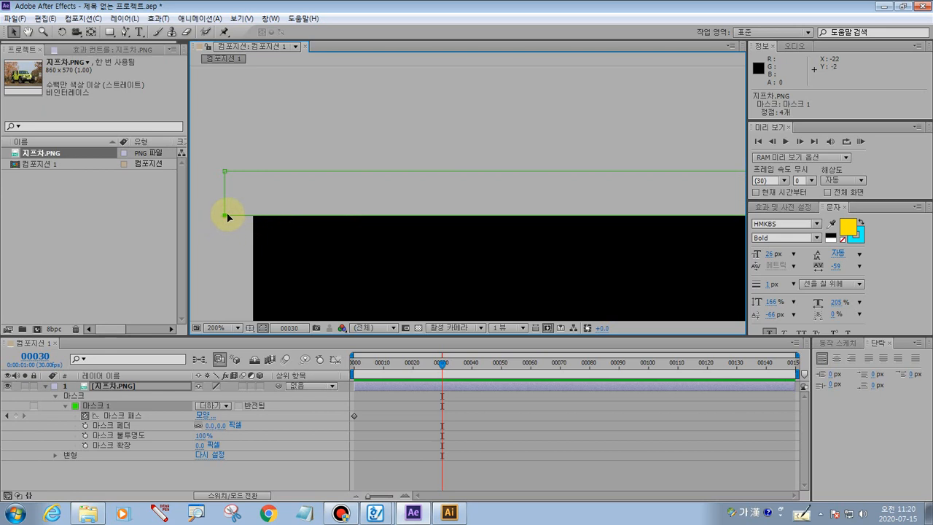
pyautogui.scroll(-3, 226, 212)
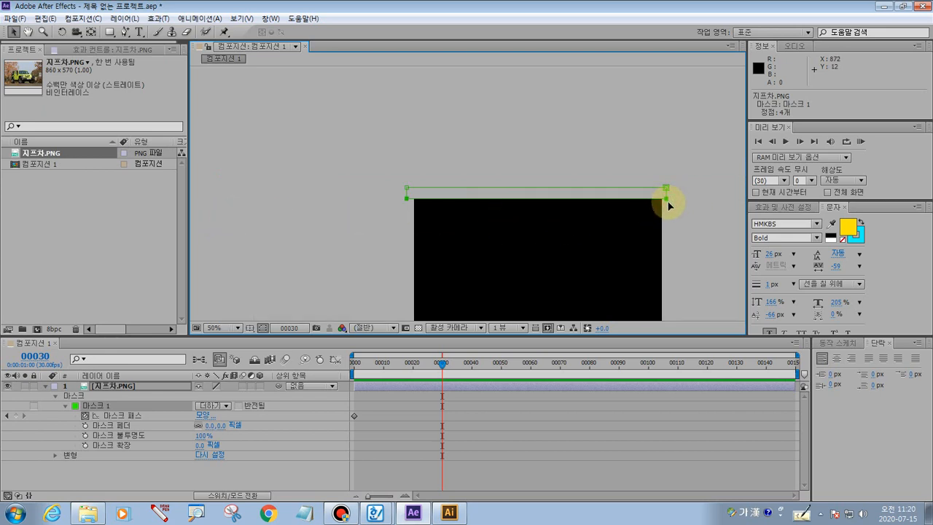
pyautogui.moveTo(614, 206); pyautogui.dragTo(547, 179)
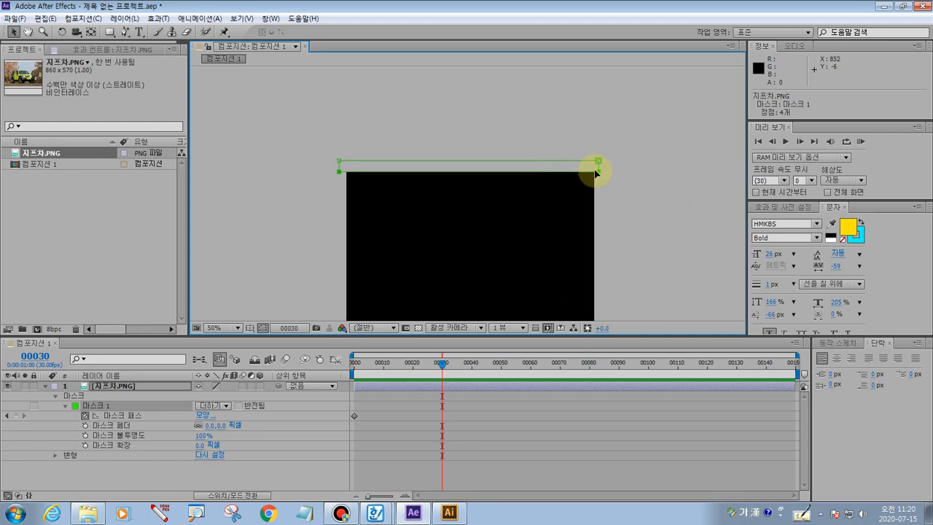
pyautogui.scroll(1, 595, 172)
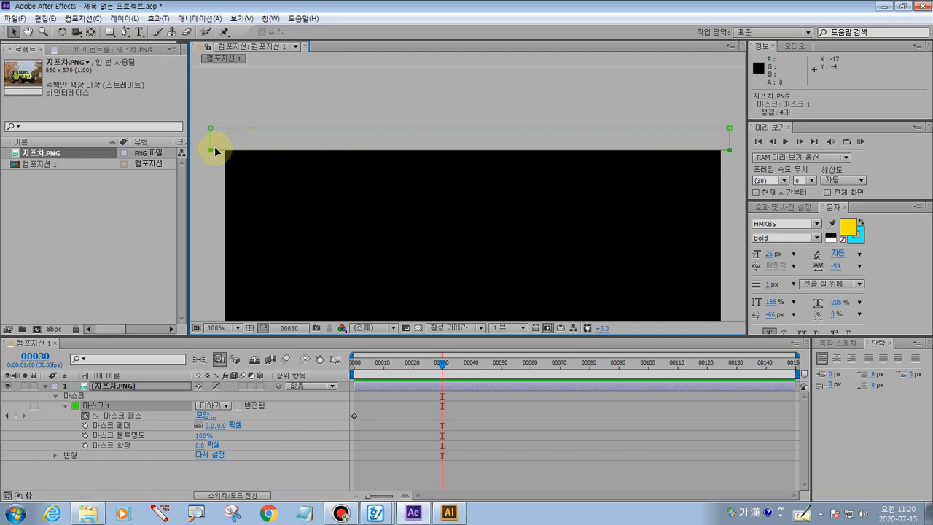
pyautogui.scroll(-1, 214, 148)
pyautogui.moveTo(345, 200); pyautogui.dragTo(323, 183)
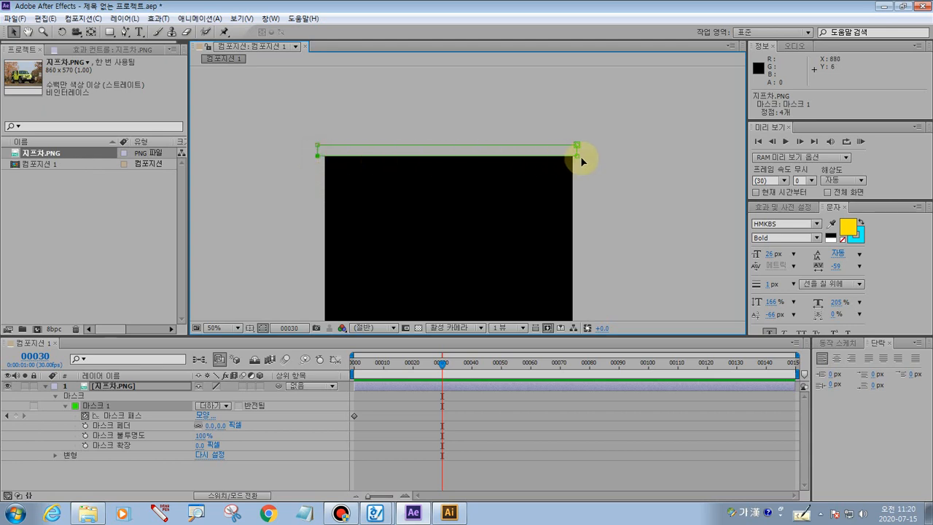
pyautogui.click(318, 156)
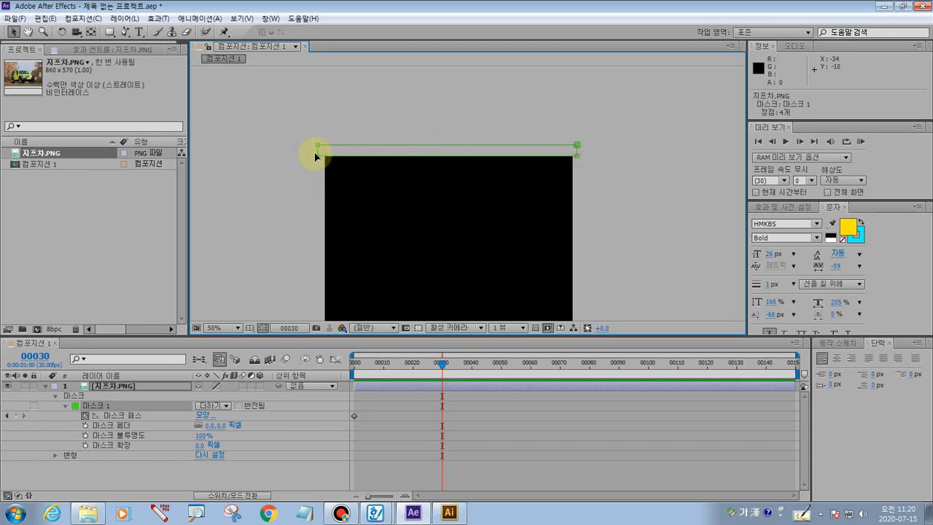
pyautogui.scroll(1, 314, 153)
pyautogui.moveTo(271, 136); pyautogui.dragTo(573, 201)
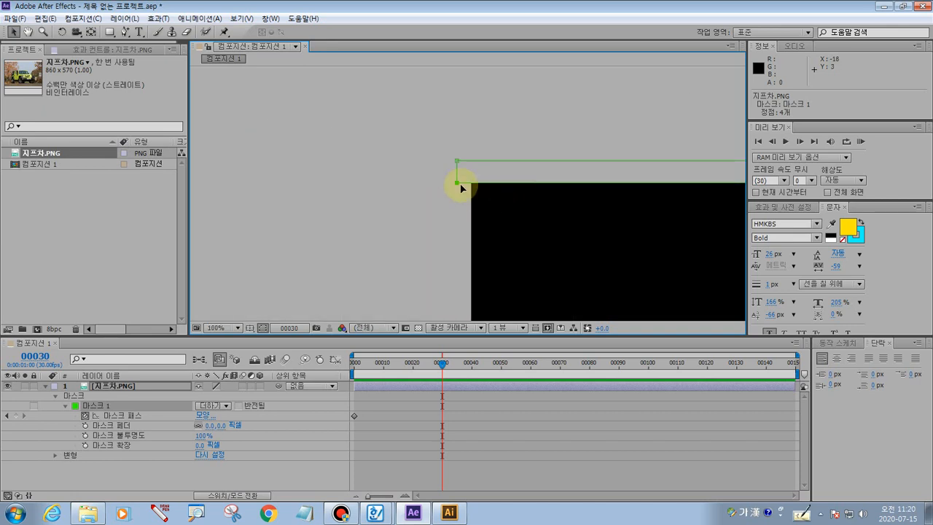
pyautogui.scroll(1, 464, 191)
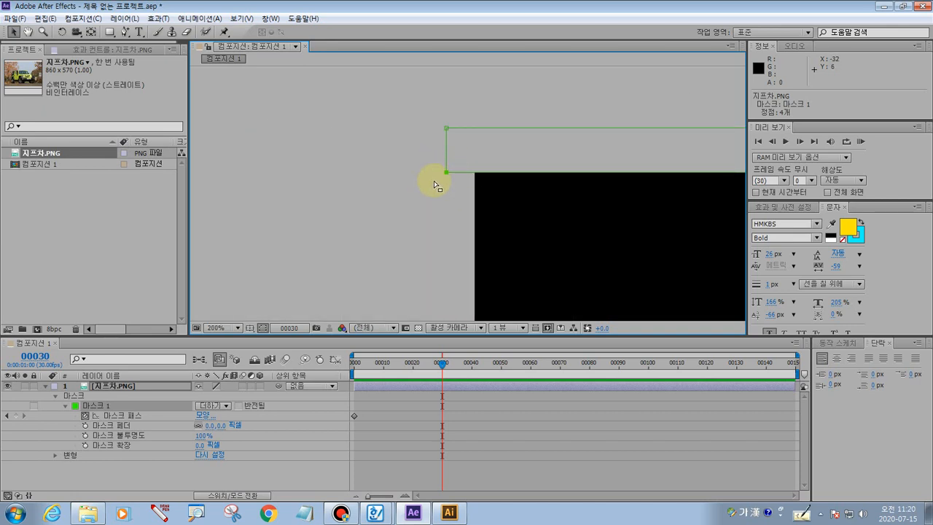
pyautogui.scroll(-3, 411, 160)
pyautogui.scroll(1, 566, 194)
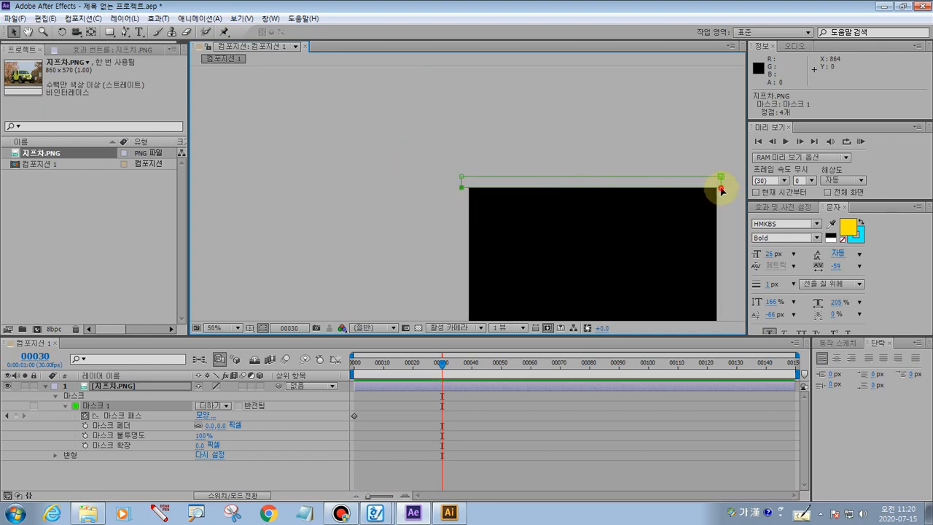
pyautogui.moveTo(610, 212); pyautogui.dragTo(492, 150)
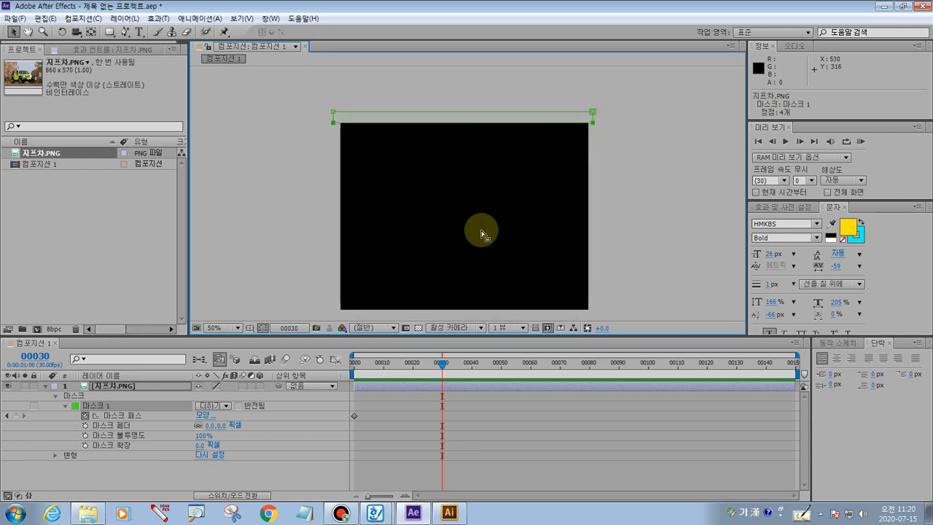
pyautogui.click(160, 513)
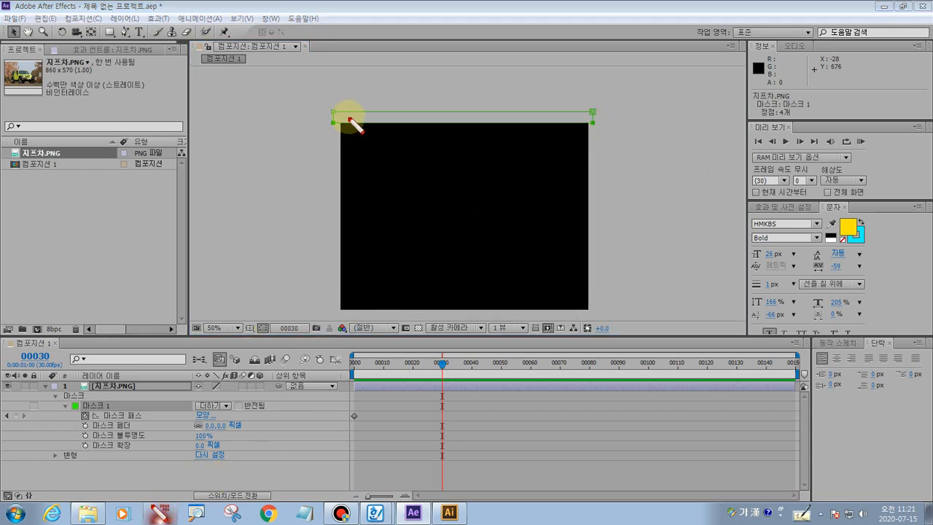
pyautogui.moveTo(338, 117)
pyautogui.mouseDown()
pyautogui.moveTo(327, 114)
pyautogui.moveTo(338, 129)
pyautogui.mouseUp()
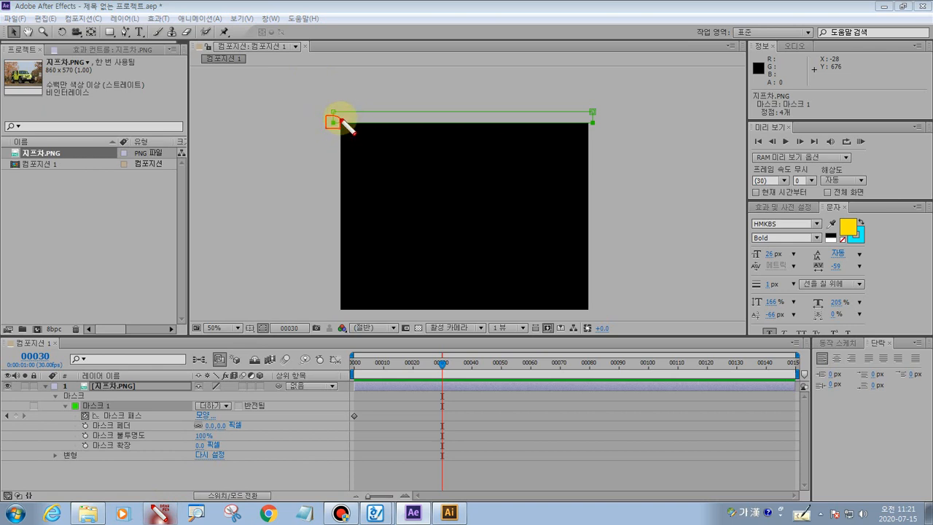
pyautogui.moveTo(590, 118)
pyautogui.mouseDown()
pyautogui.moveTo(586, 127)
pyautogui.moveTo(604, 126)
pyautogui.moveTo(587, 119)
pyautogui.mouseUp()
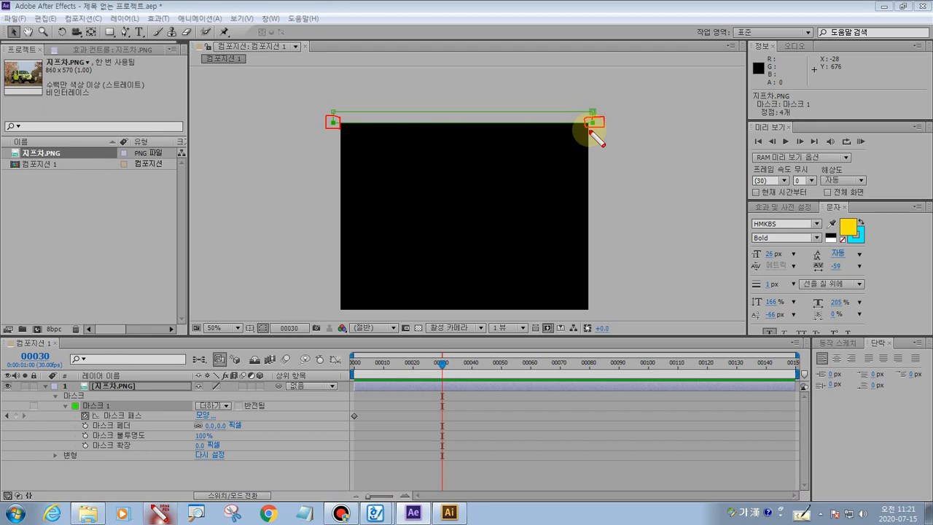
pyautogui.moveTo(510, 94)
pyautogui.mouseDown()
pyautogui.moveTo(534, 88)
pyautogui.moveTo(539, 98)
pyautogui.moveTo(544, 78)
pyautogui.moveTo(552, 100)
pyautogui.moveTo(561, 82)
pyautogui.moveTo(551, 75)
pyautogui.moveTo(567, 93)
pyautogui.mouseUp()
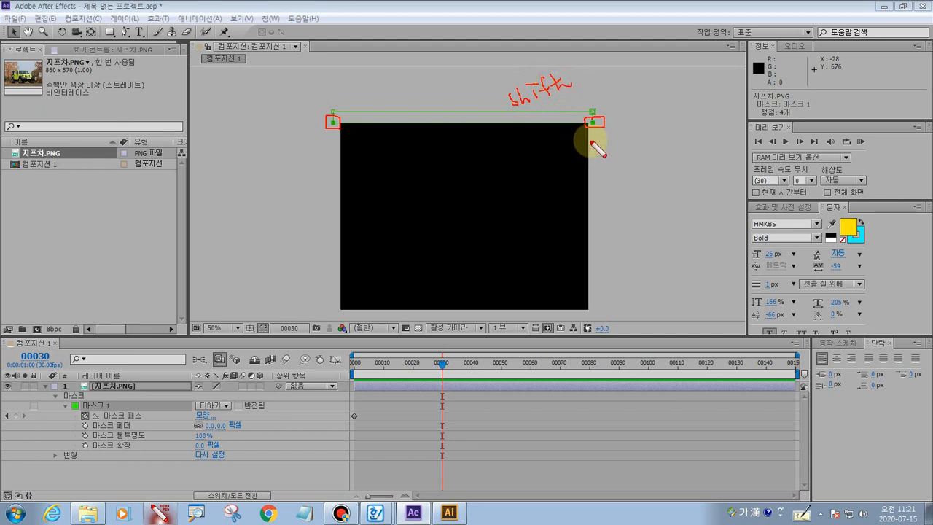
pyautogui.press('Escape')
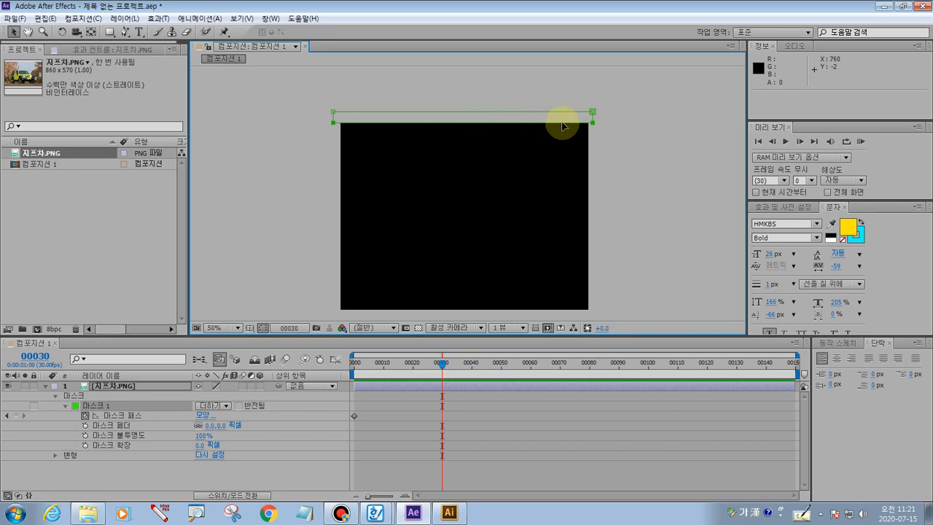
# - Stretch the mask's lower edge down past the bottom of the composition frame at frame 30 to uncover the whole jeep image
pyautogui.moveTo(562, 125); pyautogui.dragTo(554, 303)
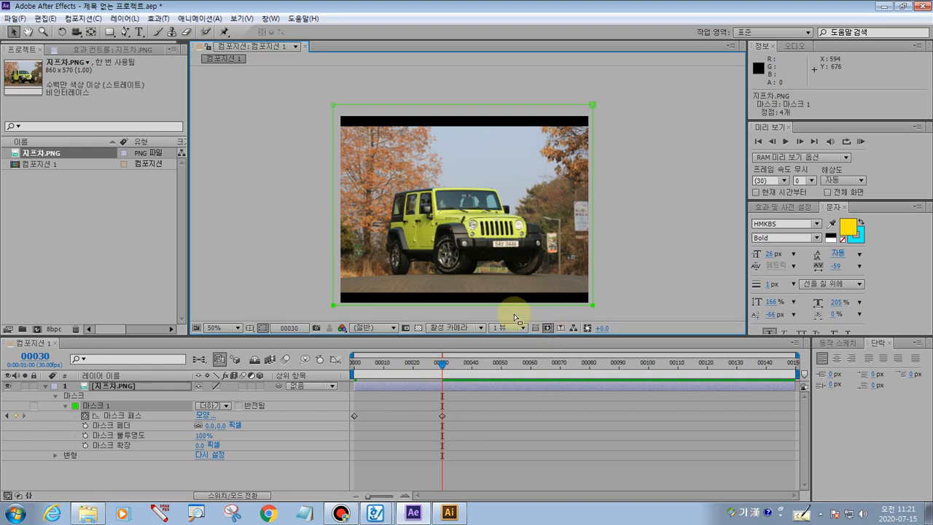
# - Preview the mask reveal from frame 0 and scrub to its end at frame 30
pyautogui.moveTo(443, 365); pyautogui.dragTo(353, 366)
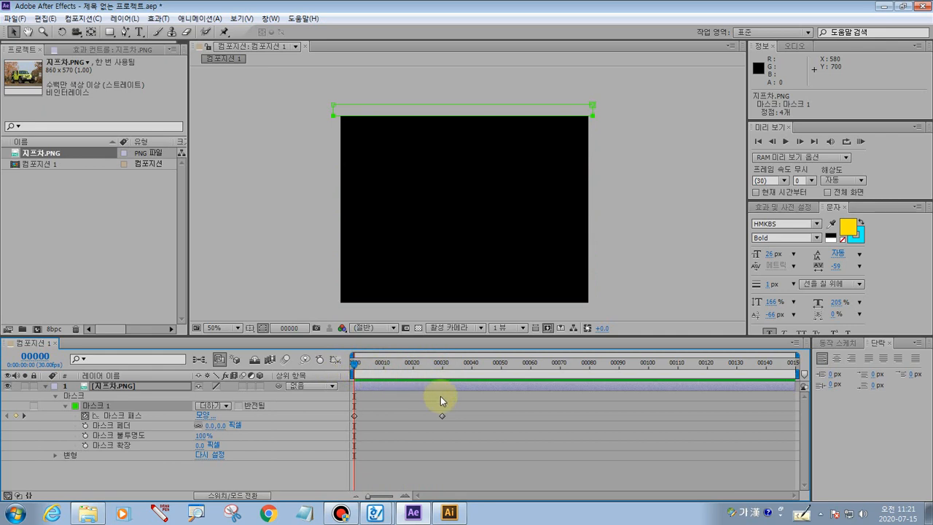
pyautogui.press('space')
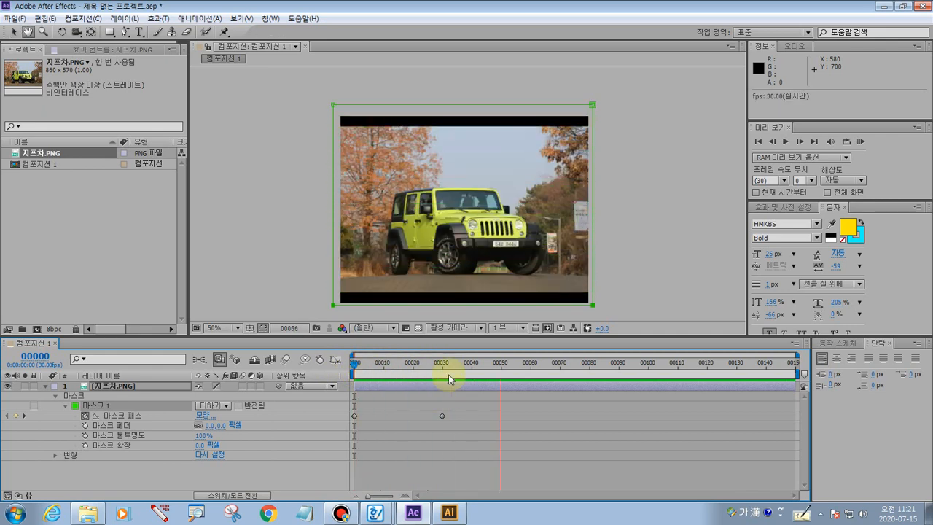
pyautogui.moveTo(412, 366); pyautogui.dragTo(439, 358)
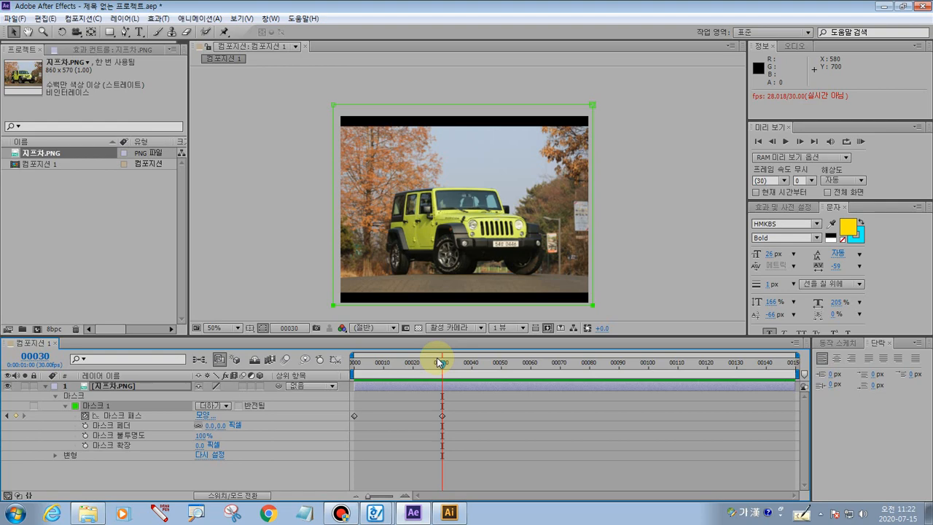
# - Return to frame 0 and delete the whole mask group from the 지프차.PNG layer
pyautogui.moveTo(439, 361); pyautogui.dragTo(354, 363)
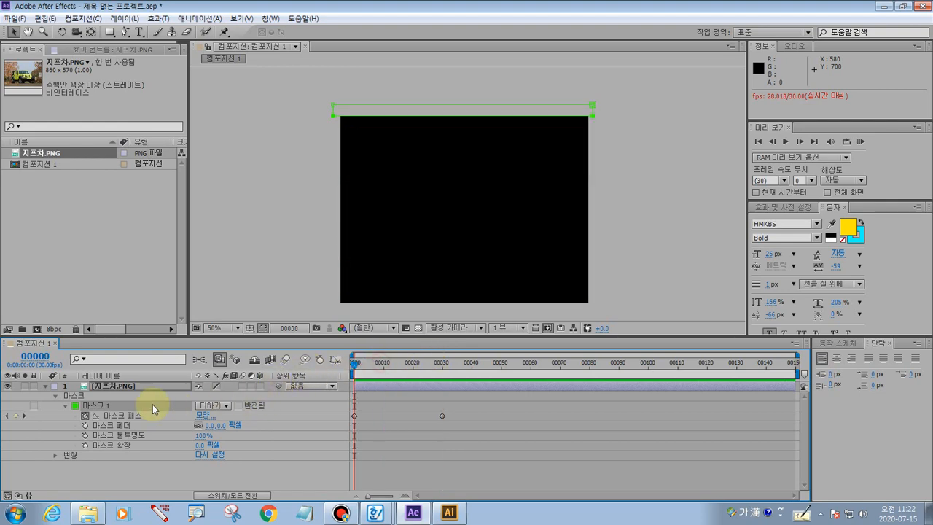
pyautogui.click(77, 397)
pyautogui.press('Delete')
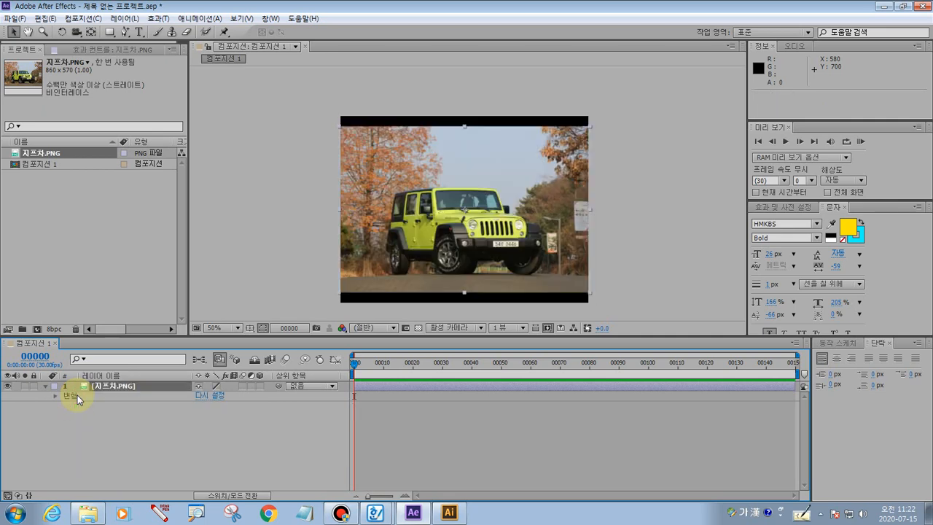
pyautogui.click(92, 427)
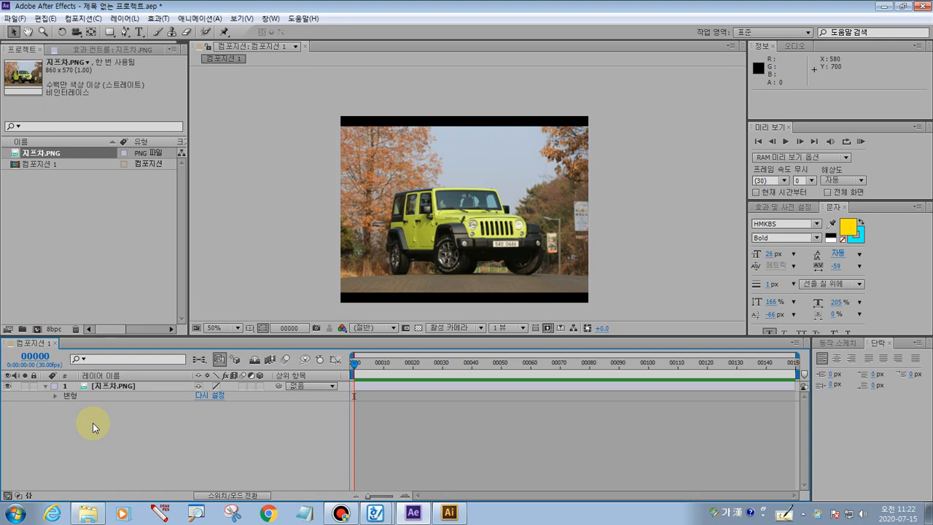
# - Draw three adjoining full-height rectangular masks across the 지프차.PNG layer, about 348, 294 and 268 px wide
pyautogui.click(106, 386)
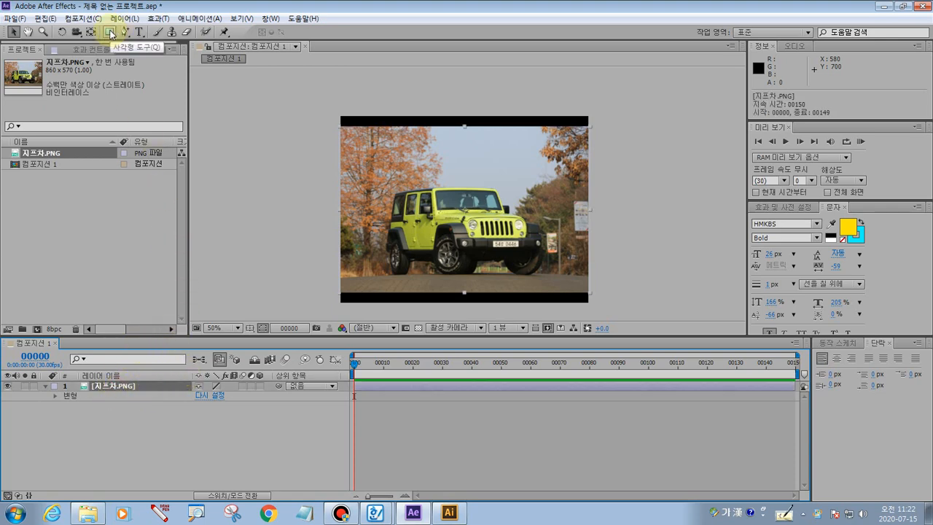
pyautogui.click(110, 34)
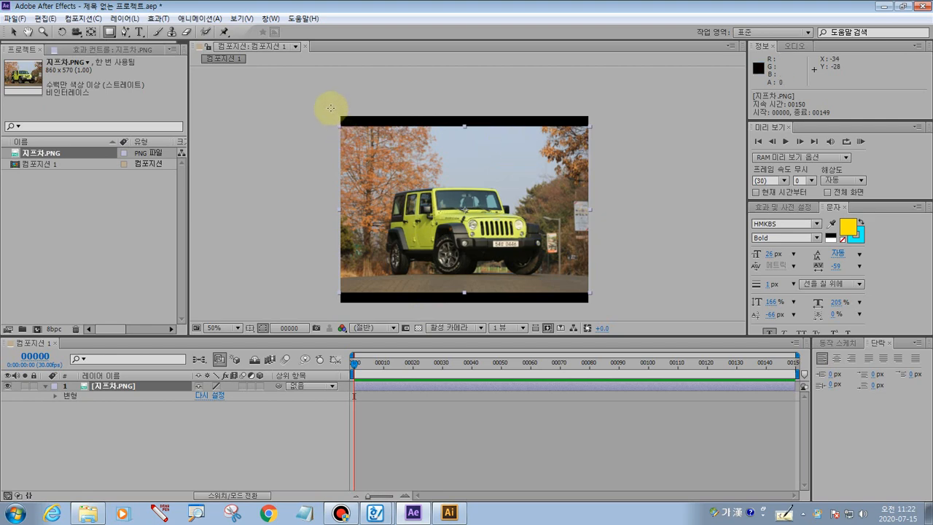
pyautogui.moveTo(329, 113); pyautogui.dragTo(430, 309)
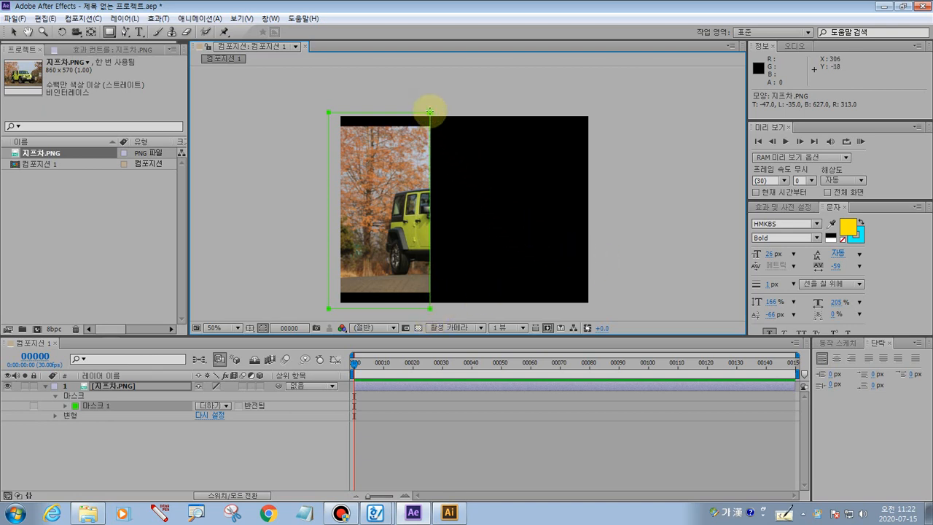
pyautogui.moveTo(429, 112)
pyautogui.mouseDown()
pyautogui.moveTo(471, 147)
pyautogui.moveTo(515, 240)
pyautogui.moveTo(524, 308)
pyautogui.moveTo(514, 307)
pyautogui.mouseUp()
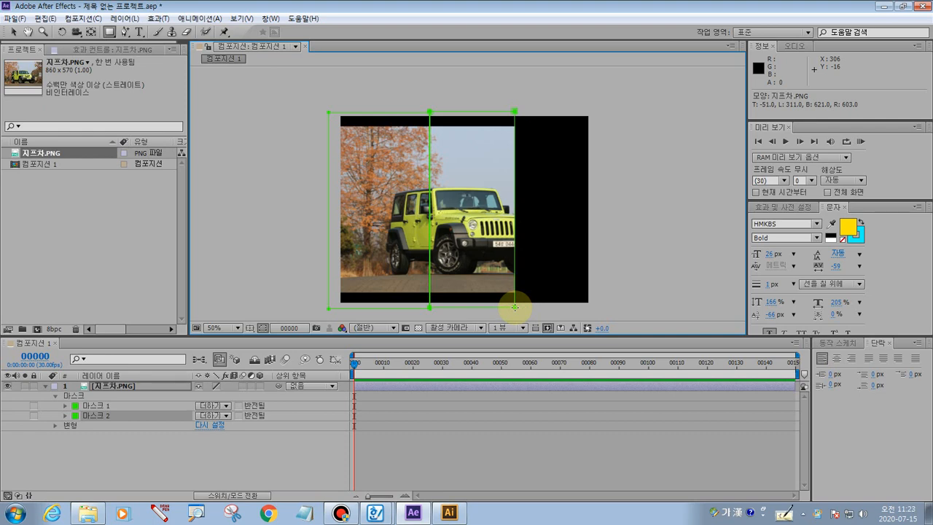
pyautogui.moveTo(515, 307); pyautogui.dragTo(515, 307)
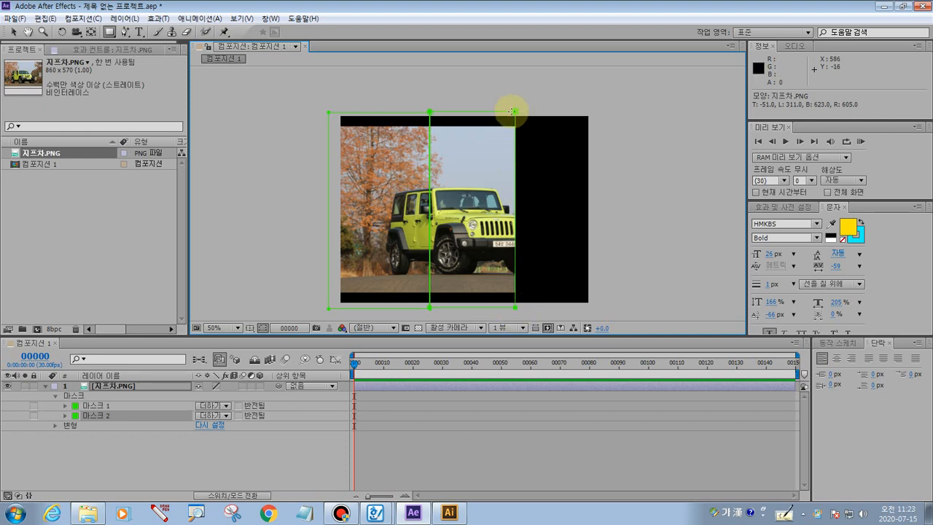
pyautogui.moveTo(514, 109); pyautogui.dragTo(589, 310)
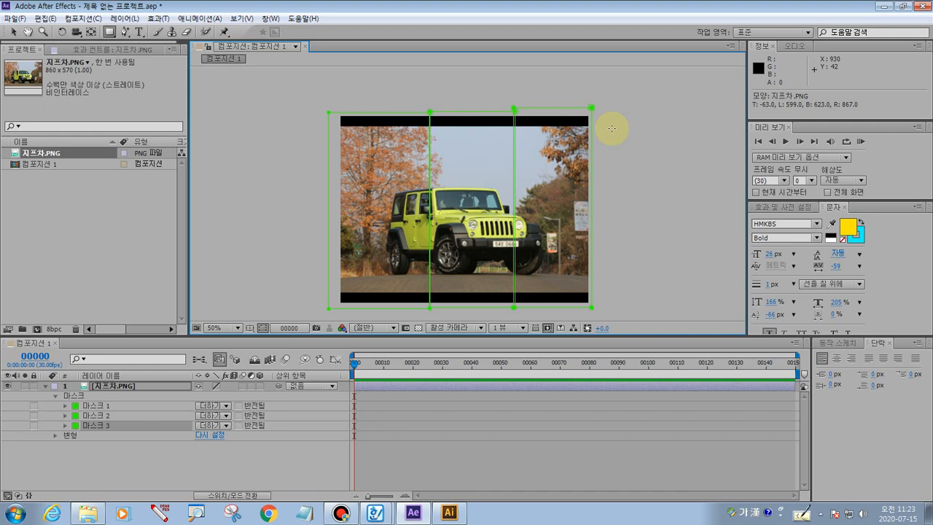
pyautogui.click(159, 514)
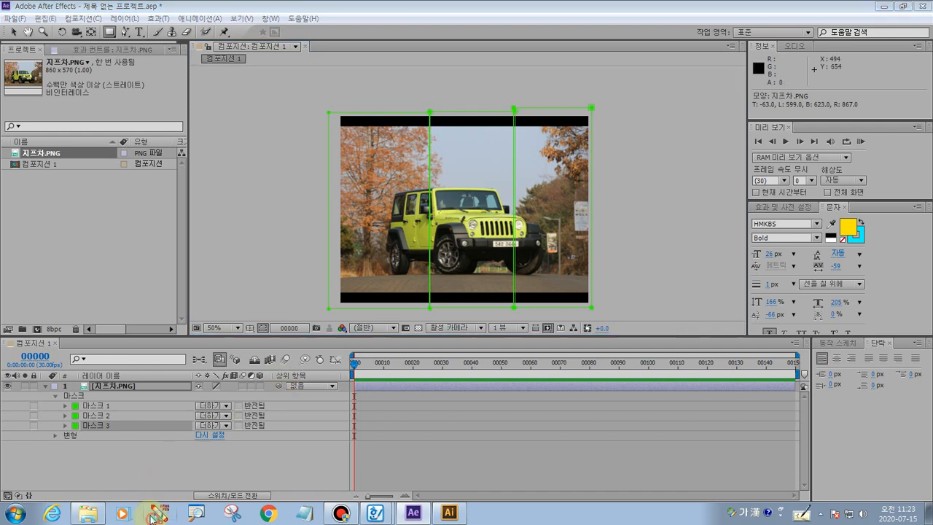
pyautogui.moveTo(125, 413)
pyautogui.mouseDown()
pyautogui.moveTo(109, 416)
pyautogui.moveTo(114, 427)
pyautogui.moveTo(109, 408)
pyautogui.moveTo(116, 430)
pyautogui.mouseUp()
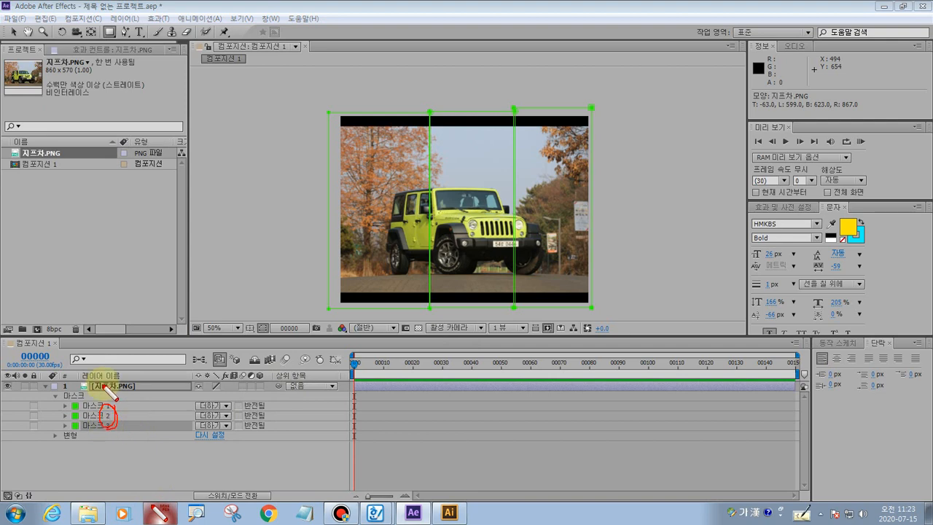
pyautogui.click(159, 514)
# - Duplicate the 지프차.PNG layer twice, together with its three masks
pyautogui.click(117, 386)
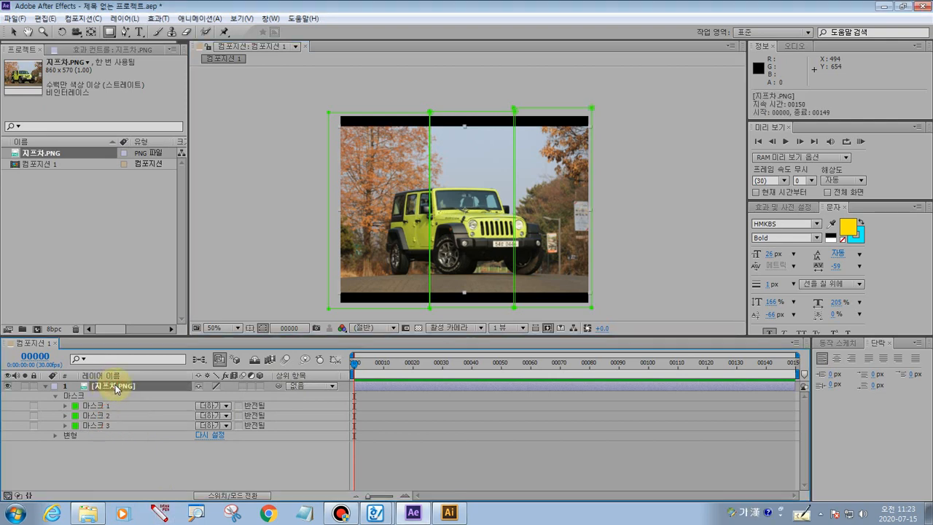
pyautogui.hotkey('ctrl', 'd')
pyautogui.hotkey('ctrl', 'd')
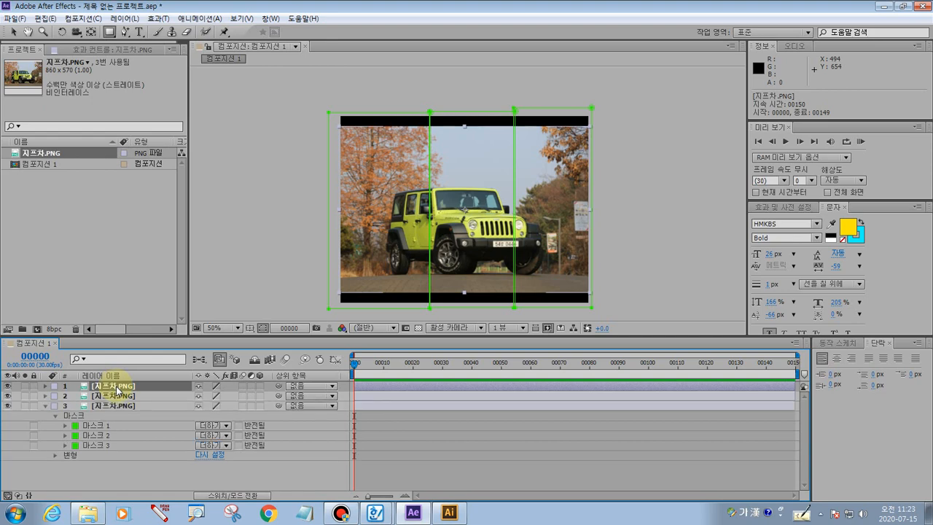
pyautogui.click(159, 514)
pyautogui.moveTo(142, 401)
pyautogui.mouseDown()
pyautogui.moveTo(141, 412)
pyautogui.moveTo(89, 399)
pyautogui.moveTo(144, 384)
pyautogui.moveTo(144, 402)
pyautogui.moveTo(158, 403)
pyautogui.mouseUp()
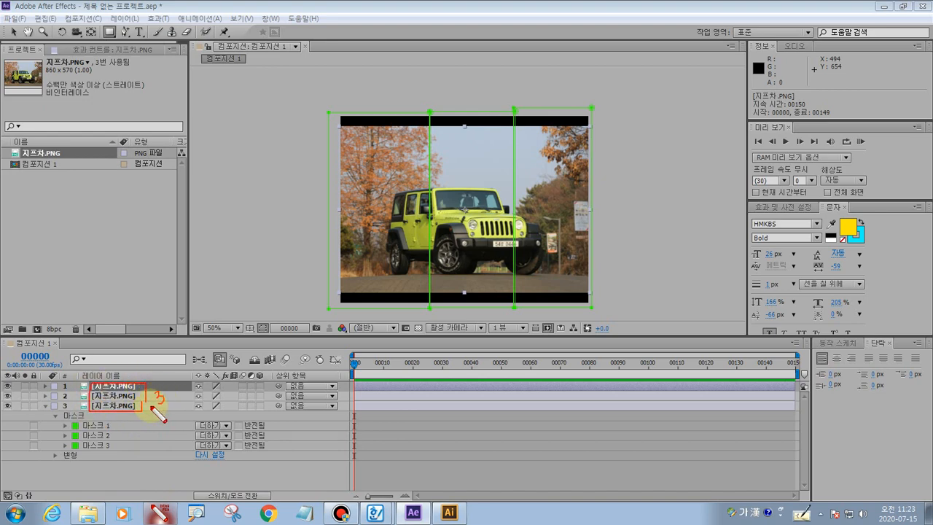
pyautogui.press('Escape')
pyautogui.click(125, 288)
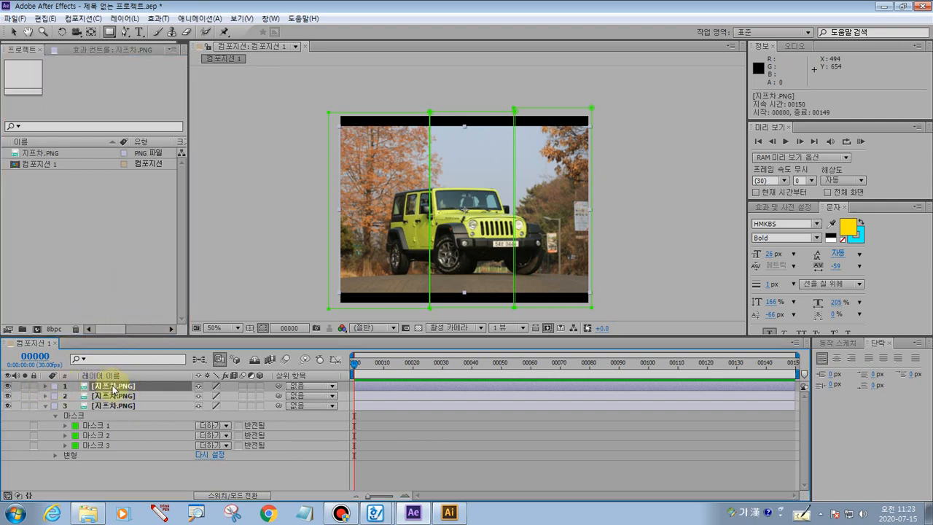
# - Rename the three 지프차.PNG layers, in stacking order, as 지프1, 지프2 and 지프3
pyautogui.press('Return')
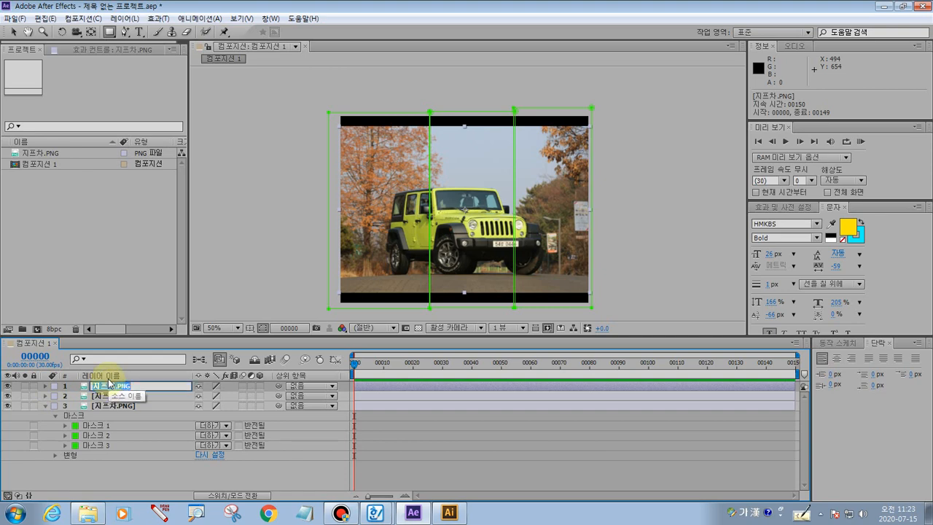
pyautogui.write('비프1')
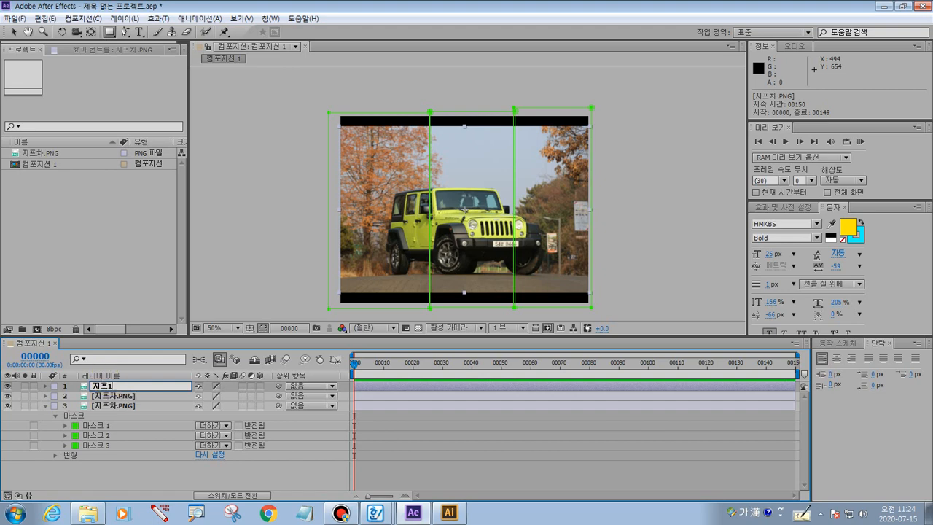
pyautogui.click(109, 384)
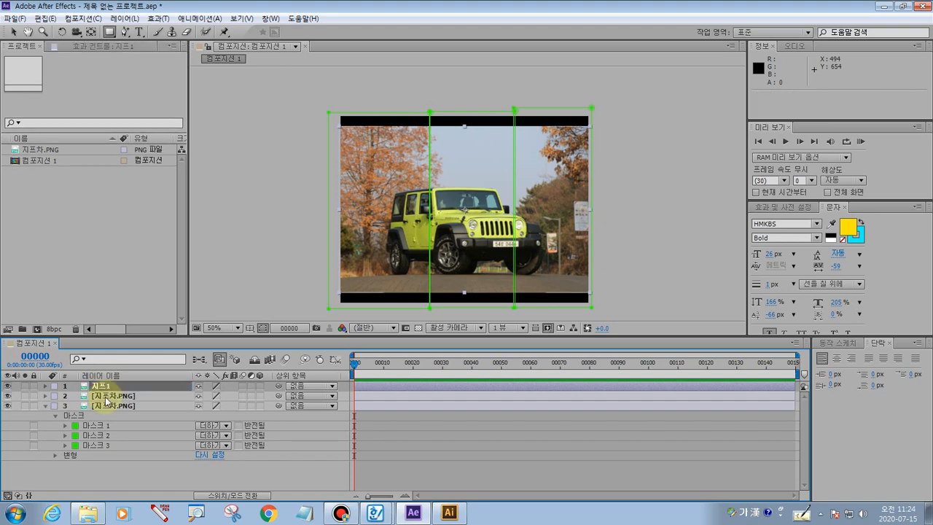
pyautogui.click(121, 394)
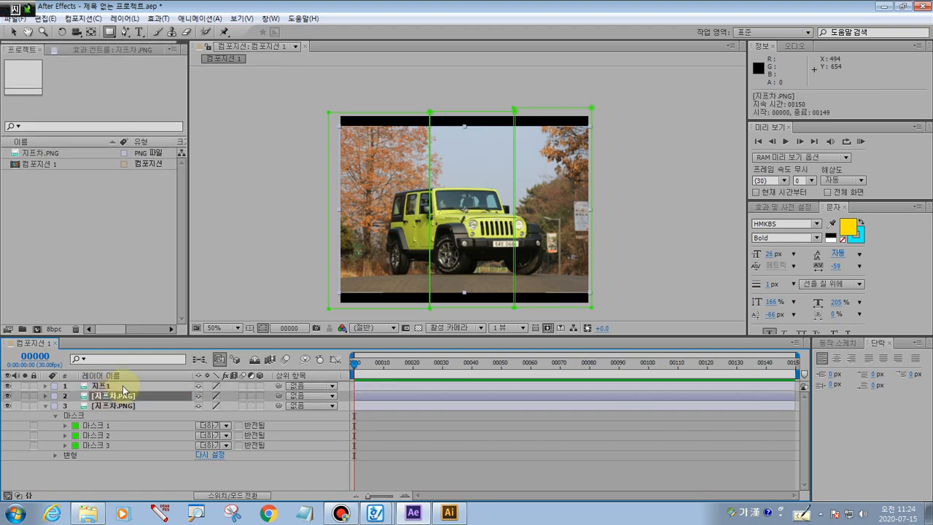
pyautogui.press('Return')
pyautogui.write('지프')
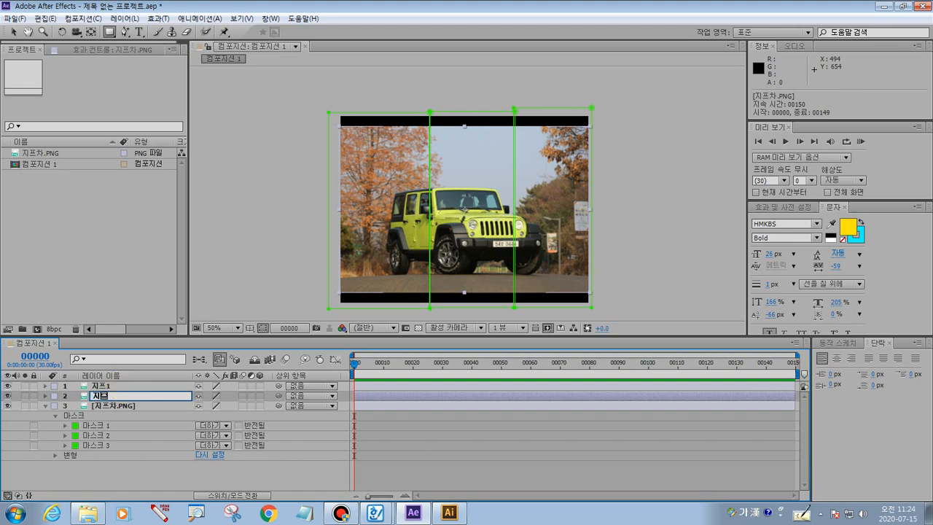
pyautogui.write('2')
pyautogui.press('Return')
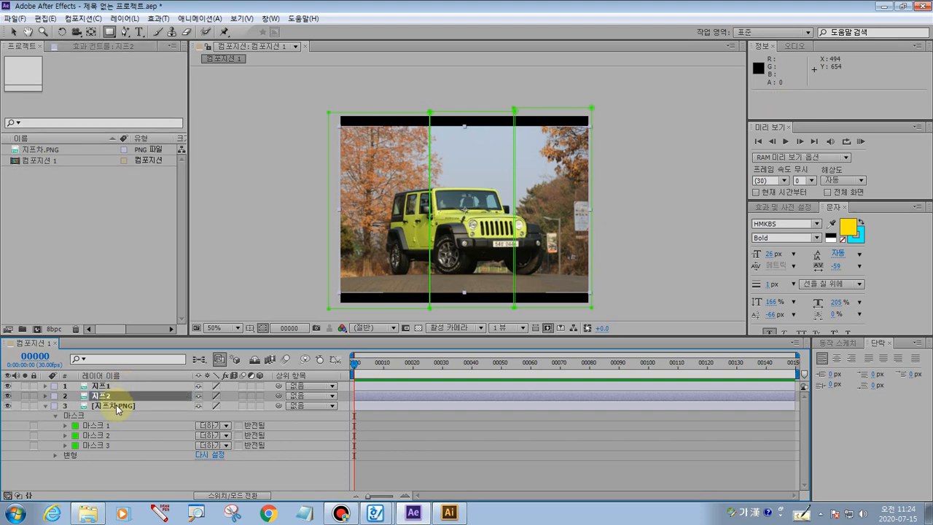
pyautogui.click(122, 405)
pyautogui.press('Return')
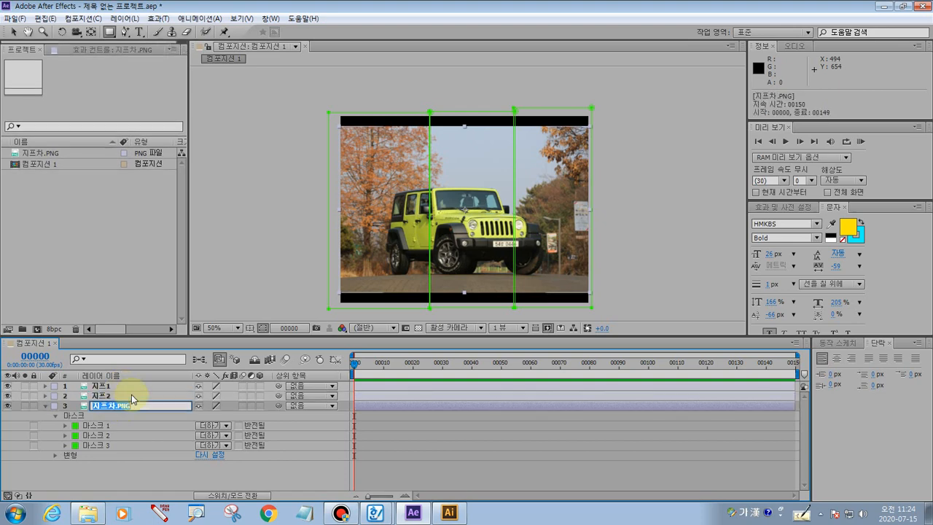
pyautogui.write('지프3')
pyautogui.press('Return')
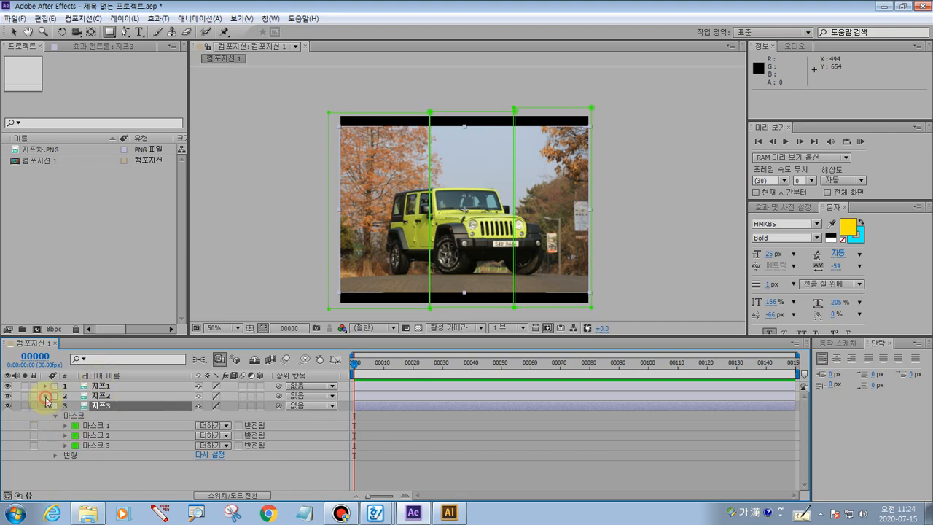
# - Delete 마스크 2 and 마스크 3 from the 지프1 layer, keeping only 마스크 1
pyautogui.click(45, 397)
pyautogui.click(99, 386)
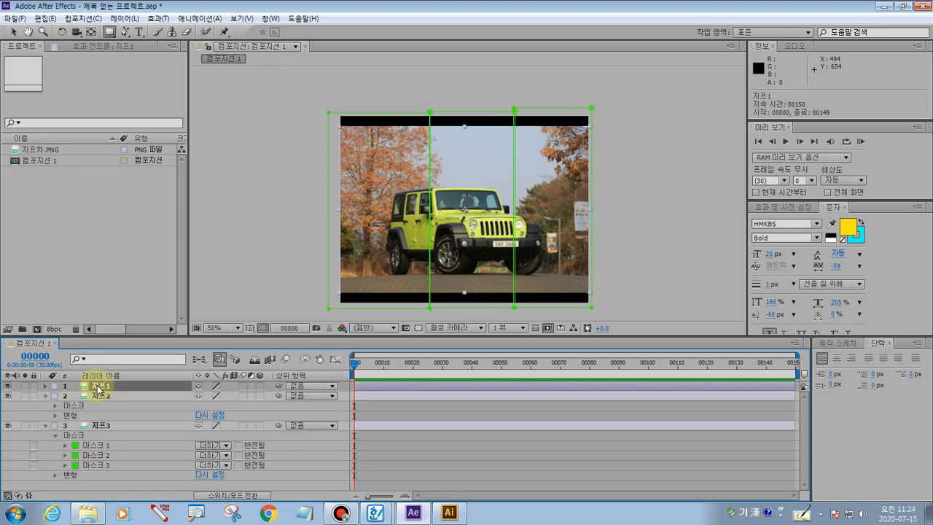
pyautogui.click(46, 386)
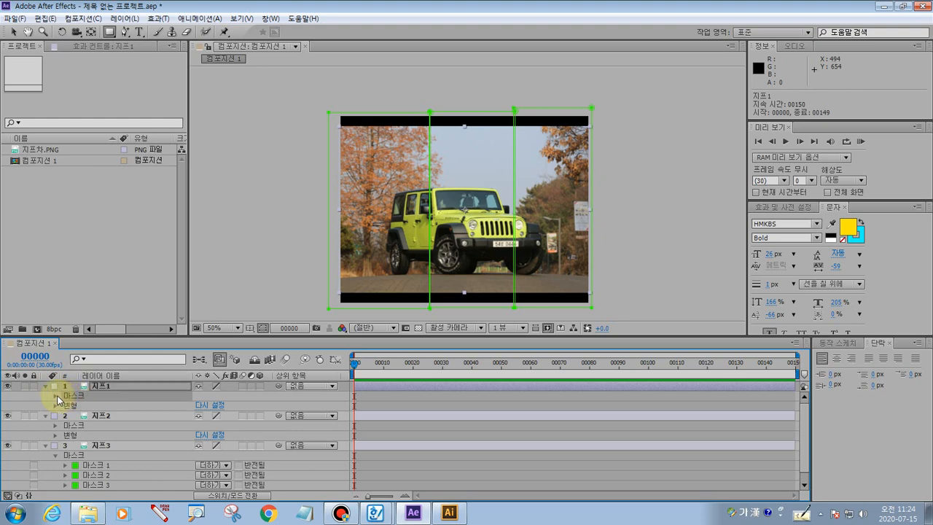
pyautogui.click(56, 396)
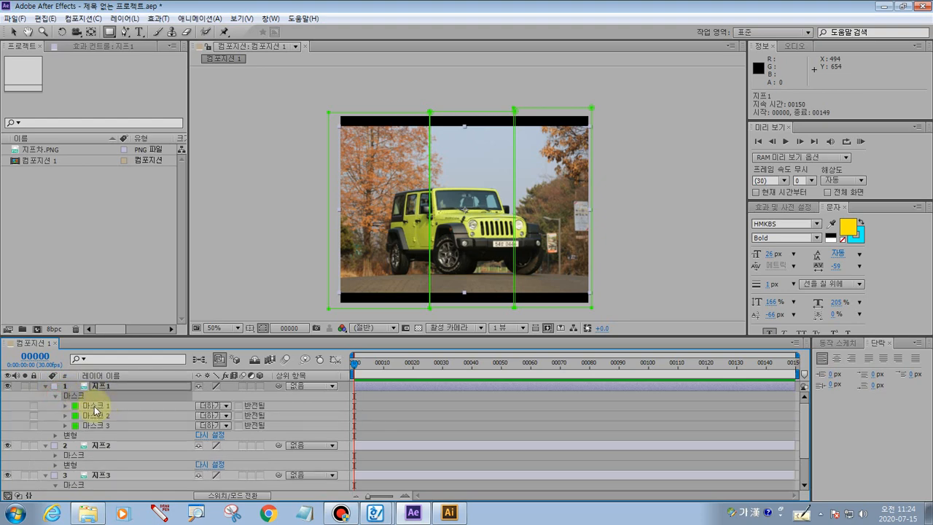
pyautogui.click(56, 396)
pyautogui.click(57, 396)
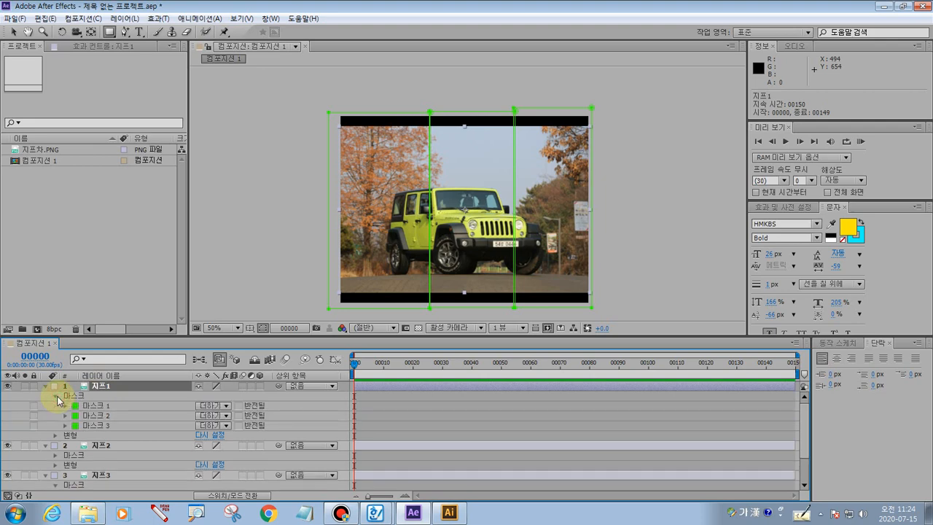
pyautogui.click(96, 405)
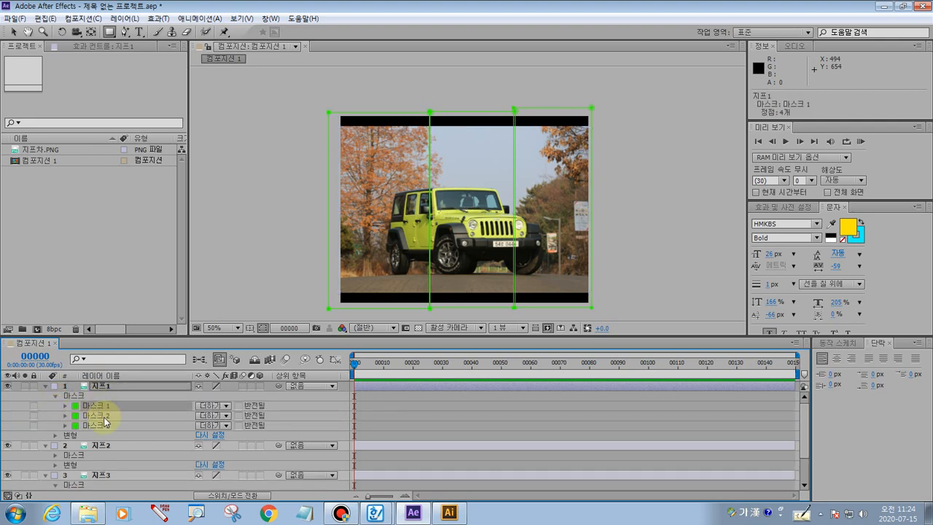
pyautogui.click(102, 415)
pyautogui.press('Delete')
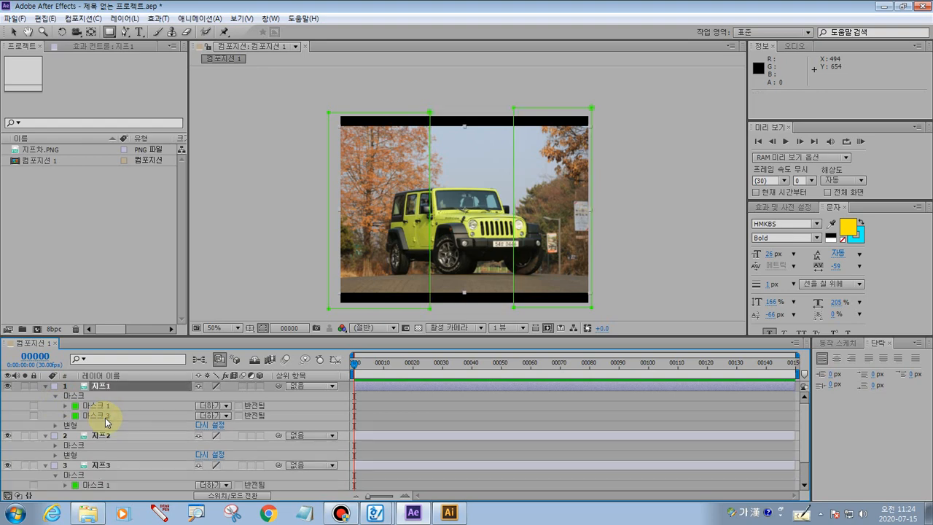
pyautogui.click(106, 416)
pyautogui.press('Delete')
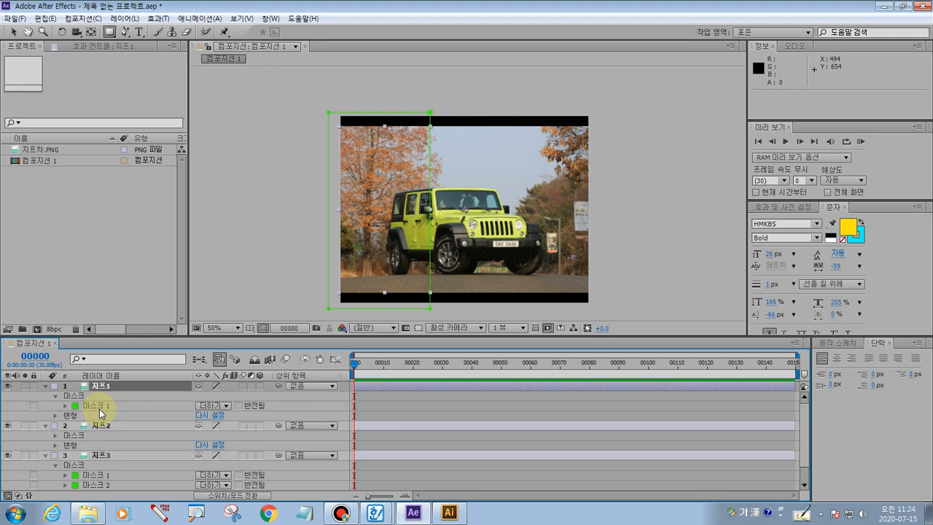
pyautogui.click(106, 387)
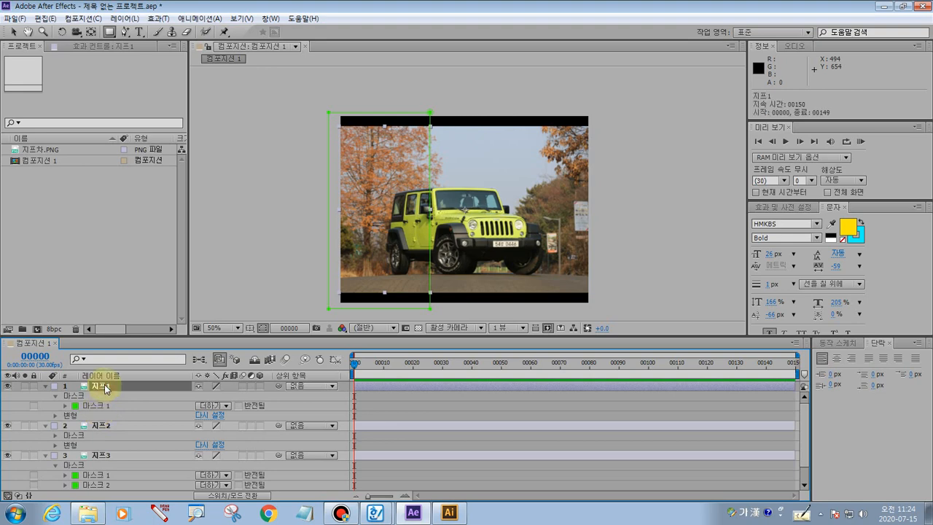
pyautogui.click(99, 408)
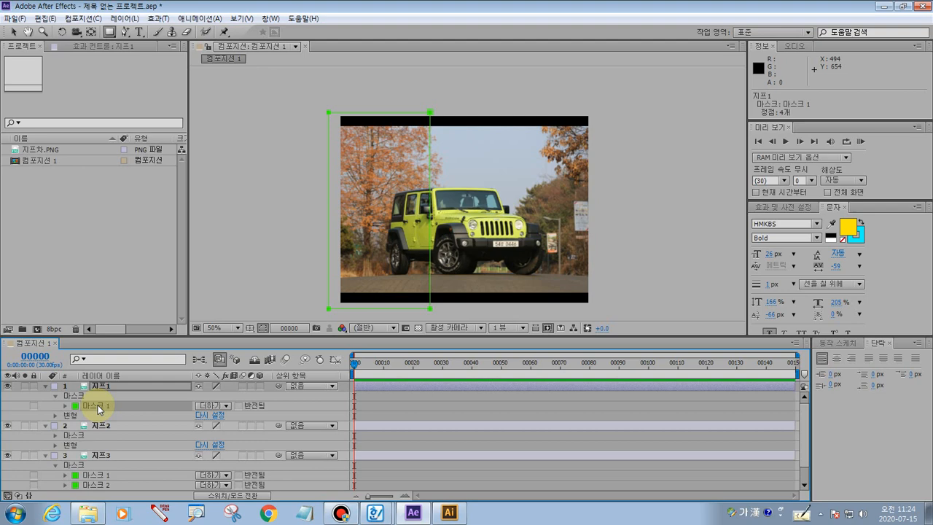
# - Delete 마스크 1 and 마스크 3 from the 지프2 layer, keeping only 마스크 2
pyautogui.click(105, 424)
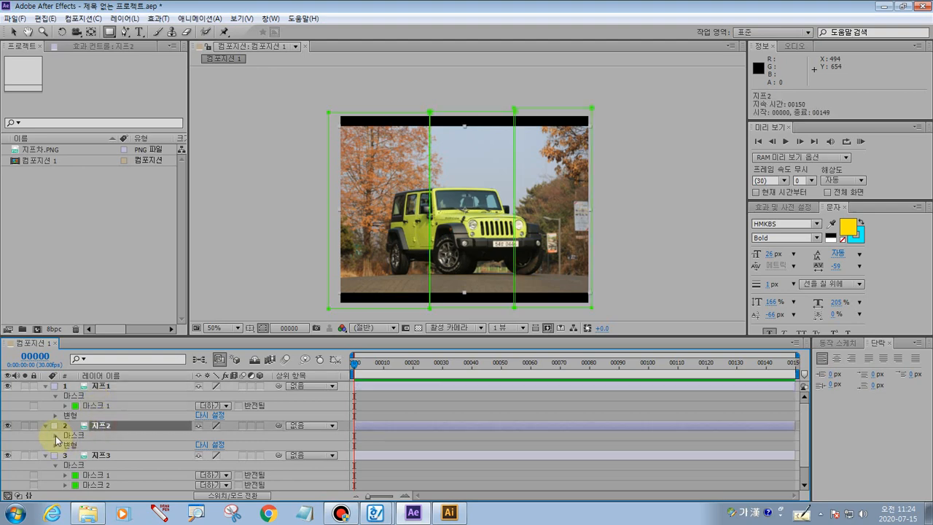
pyautogui.click(56, 437)
pyautogui.click(107, 457)
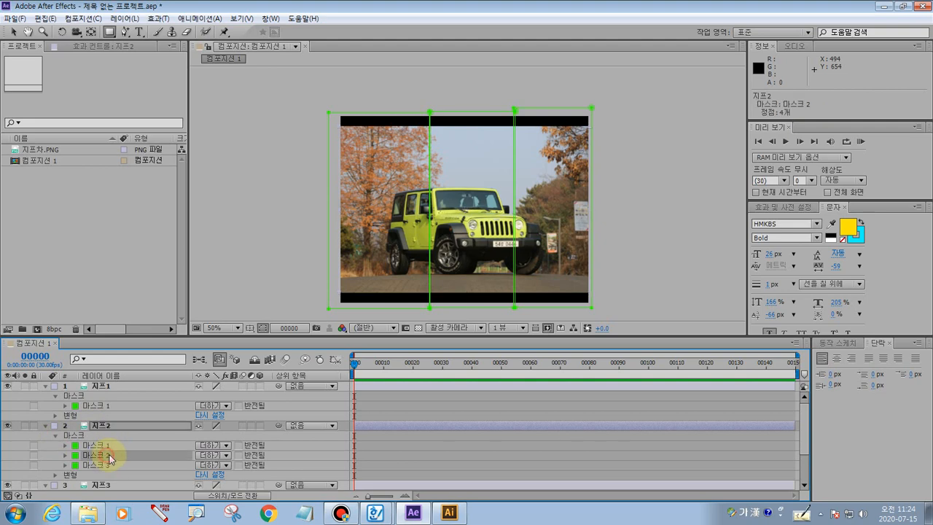
pyautogui.click(109, 446)
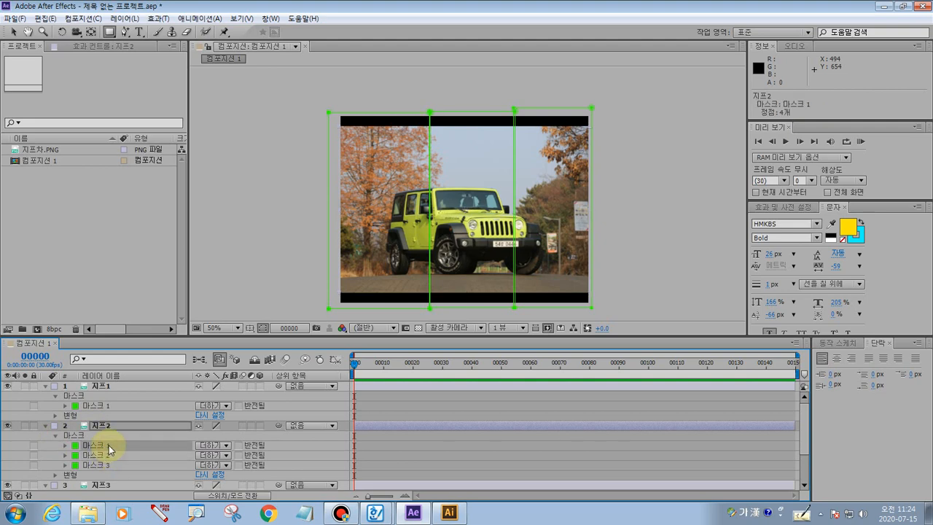
pyautogui.press('Delete')
pyautogui.click(114, 453)
pyautogui.press('Delete')
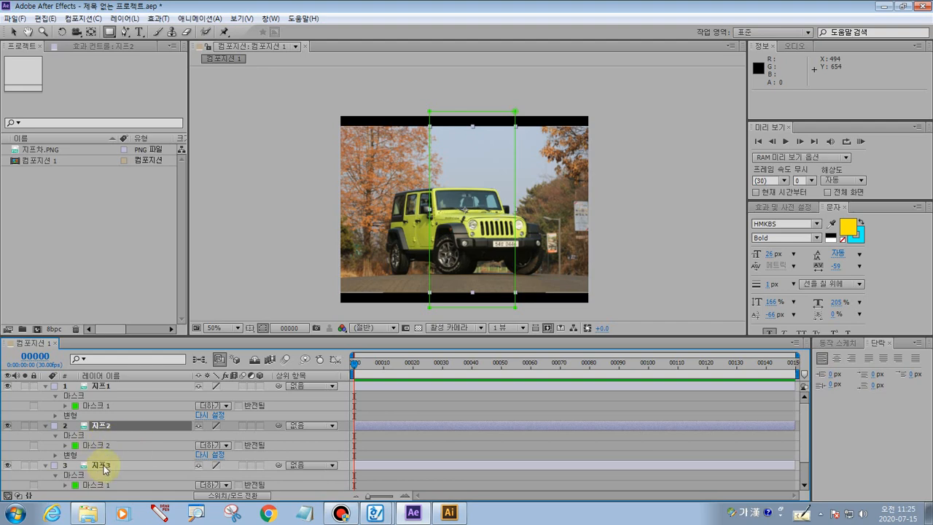
# - Delete 마스크 1 and 마스크 2 from the 지프3 layer, keeping only 마스크 3
pyautogui.click(102, 465)
pyautogui.scroll(-1, 47, 464)
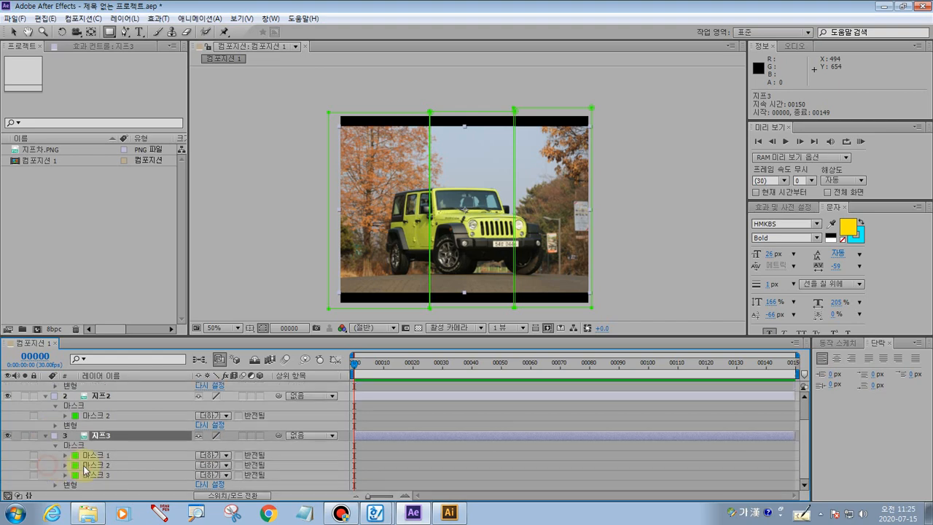
pyautogui.click(109, 458)
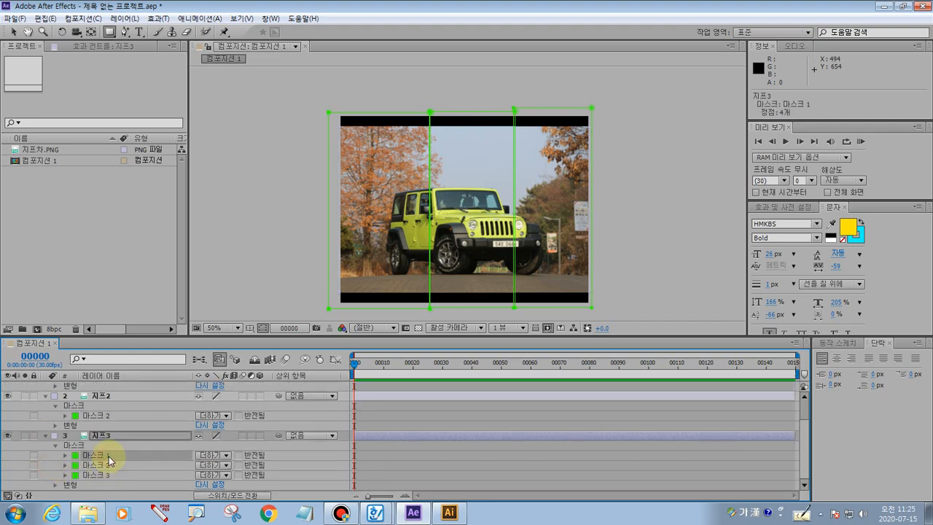
pyautogui.press('Delete')
pyautogui.click(111, 465)
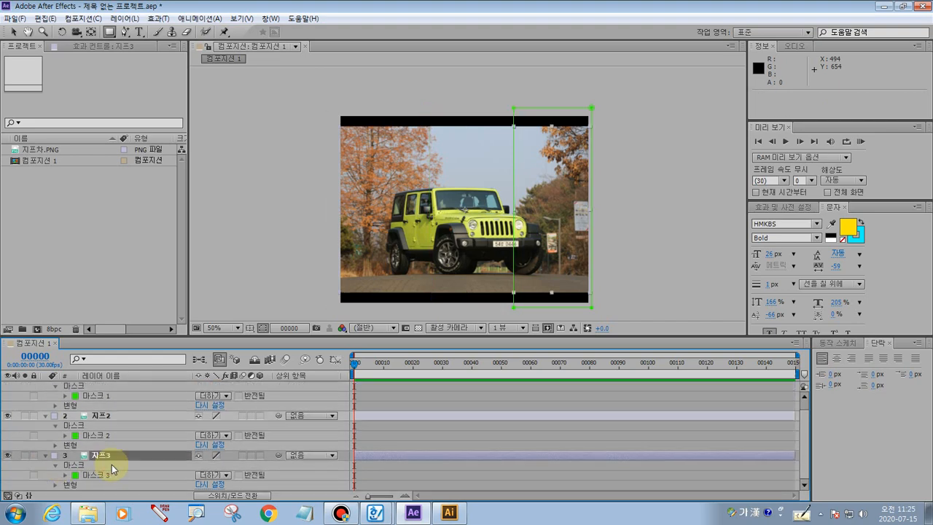
pyautogui.press('Delete')
pyautogui.click(110, 475)
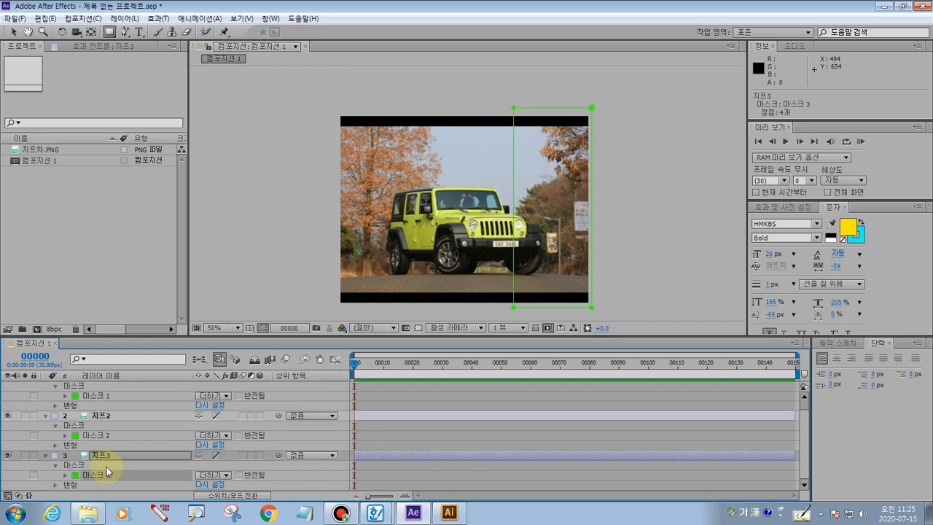
# - Collapse the properties of the 지프1, 지프2 and 지프3 layers and clear the selection
pyautogui.click(57, 387)
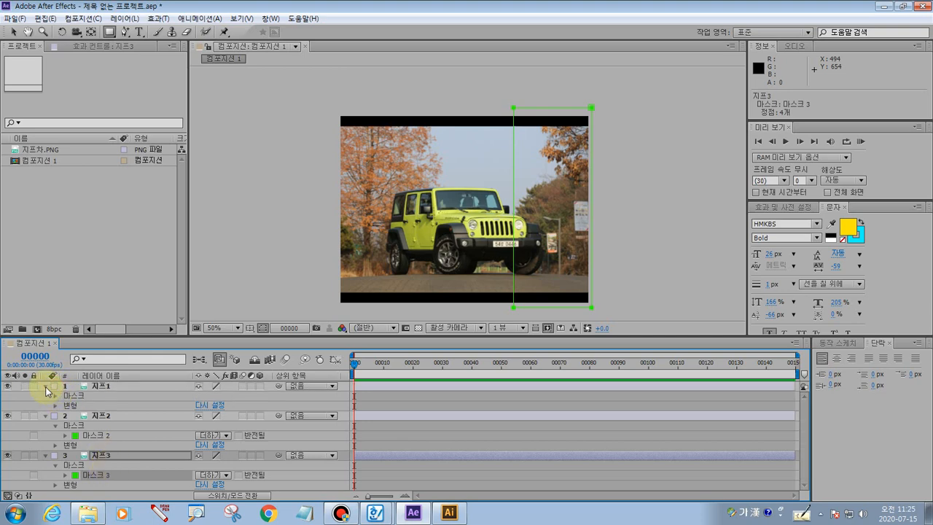
pyautogui.click(45, 386)
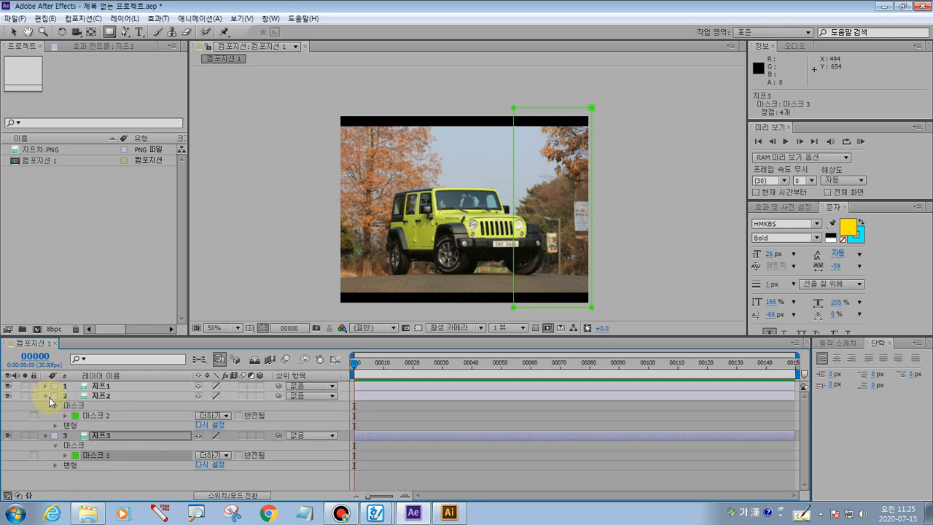
pyautogui.click(46, 396)
pyautogui.click(46, 406)
pyautogui.click(70, 449)
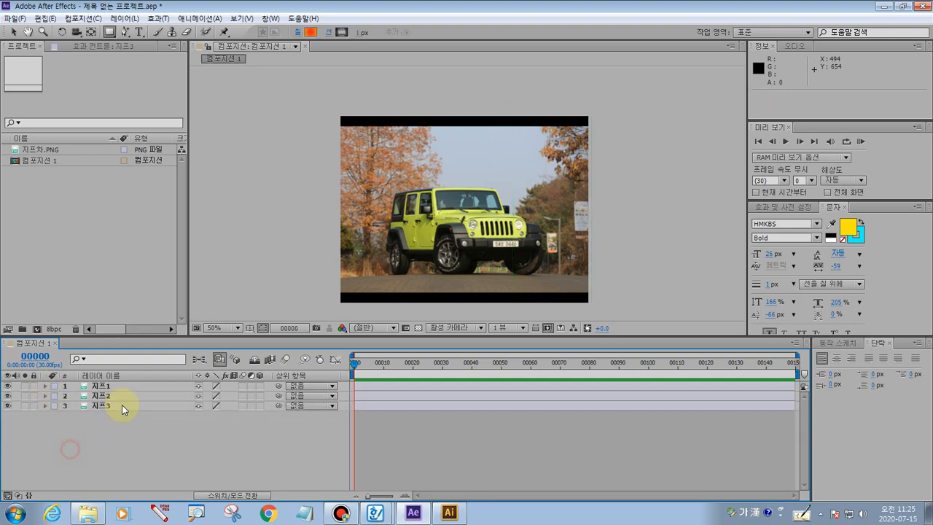
# - Trim the ends of the 지프1, 지프2 and 지프3 layers to frame 40
pyautogui.moveTo(355, 363); pyautogui.dragTo(472, 372)
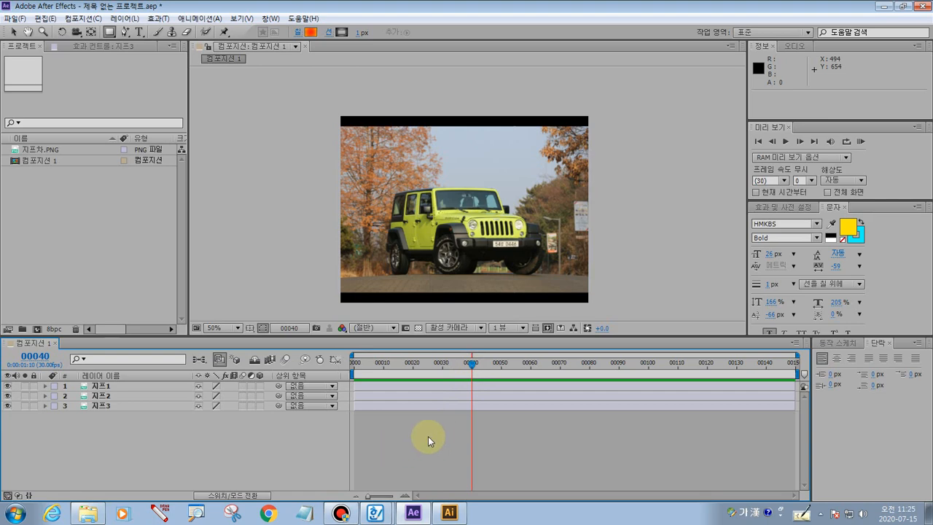
pyautogui.moveTo(428, 435); pyautogui.dragTo(398, 377)
pyautogui.moveTo(209, 433); pyautogui.dragTo(137, 381)
pyautogui.click(144, 430)
pyautogui.moveTo(200, 465); pyautogui.dragTo(133, 386)
pyautogui.moveTo(247, 452); pyautogui.dragTo(162, 391)
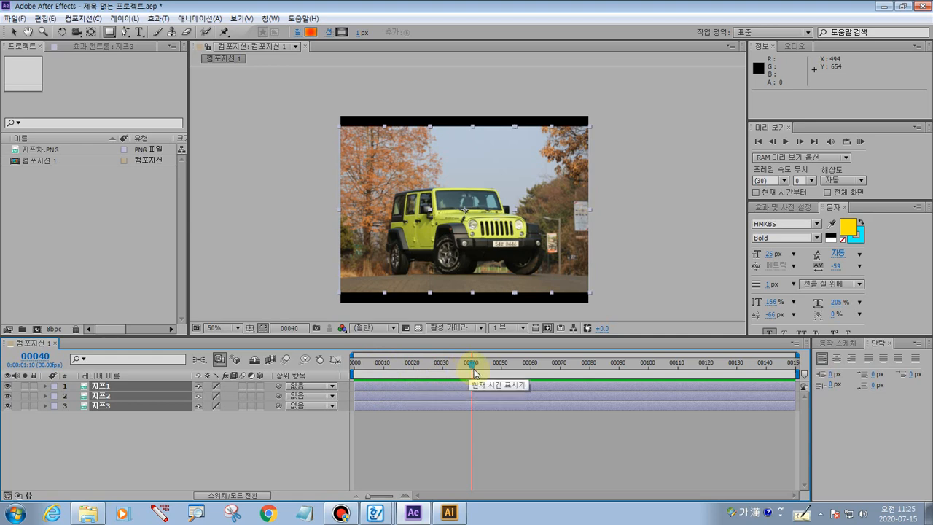
pyautogui.hotkey('alt', ']')
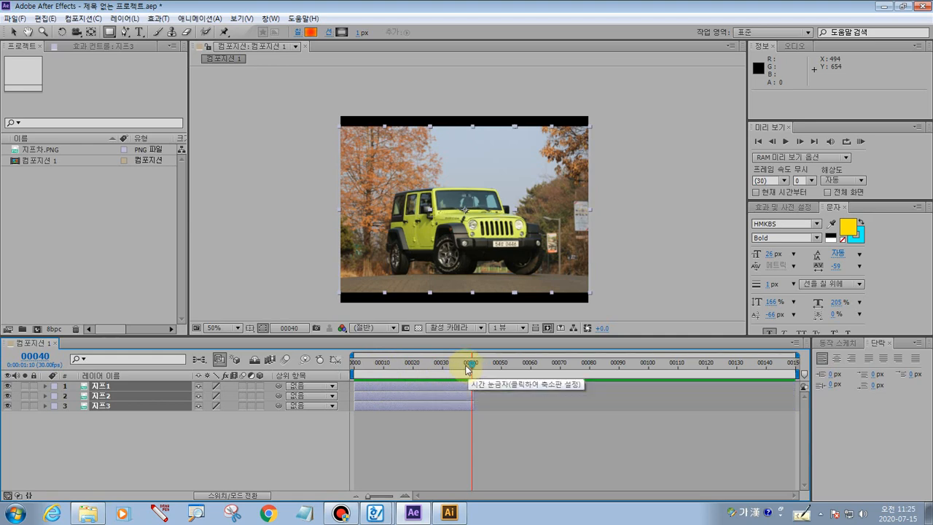
pyautogui.click(432, 432)
# - Go to frame 0 and expand the 마스크 1 properties of the 지프1 layer
pyautogui.click(436, 362)
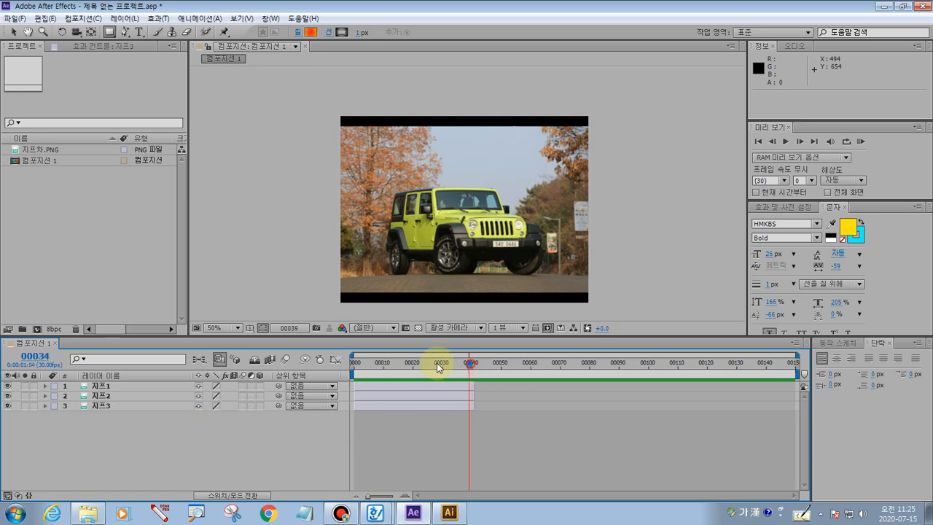
pyautogui.press('Home')
pyautogui.click(101, 386)
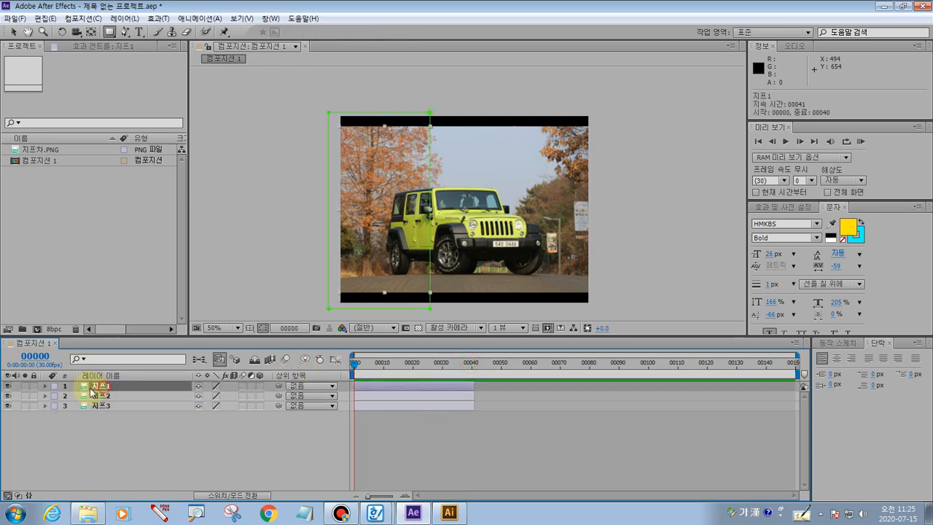
pyautogui.click(46, 385)
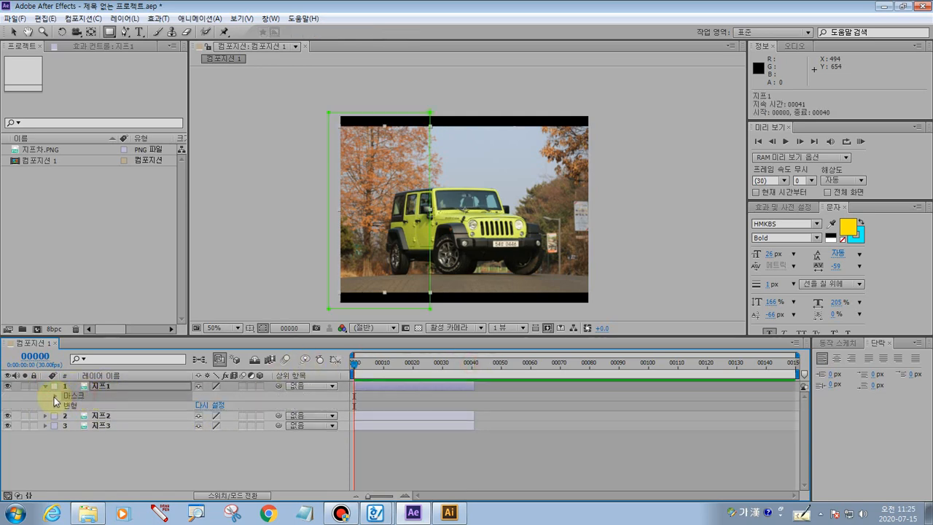
pyautogui.click(54, 395)
pyautogui.click(67, 405)
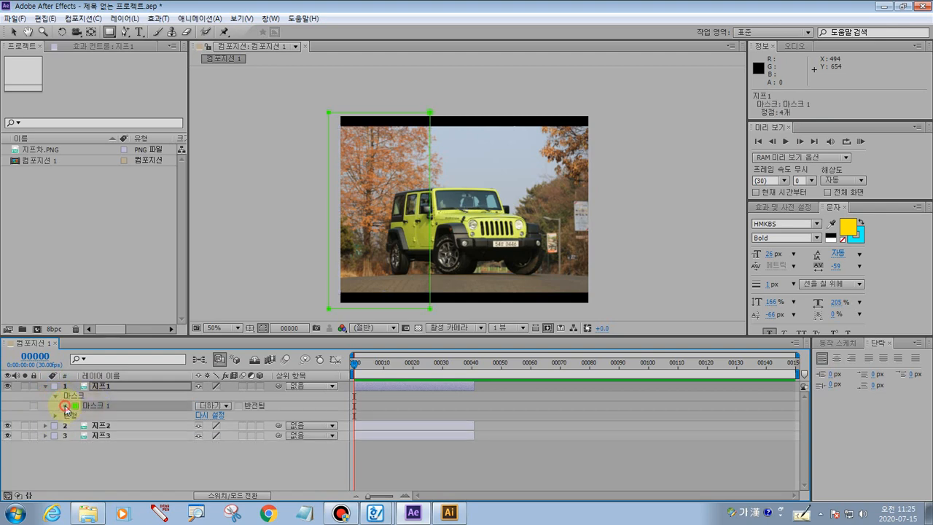
pyautogui.click(65, 405)
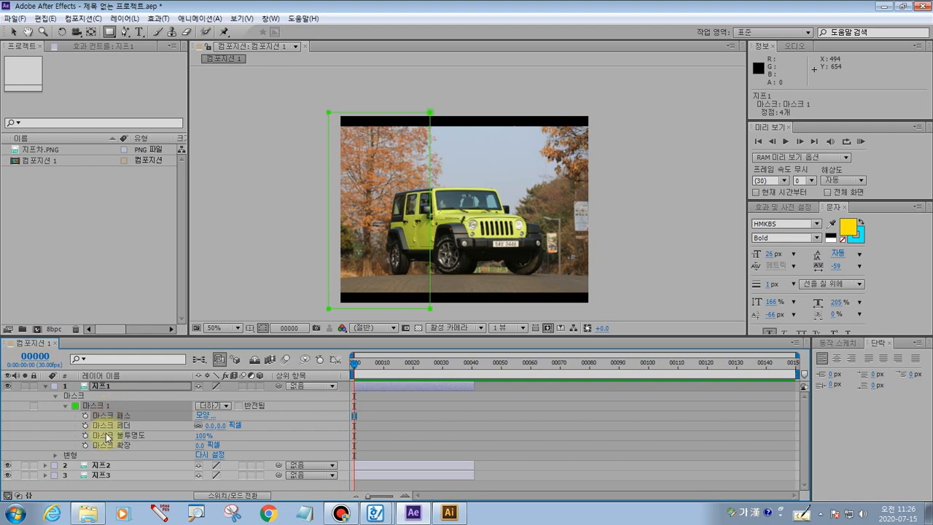
# - Add 마스크 패스 keyframes at frames 0 and 10 for 마스크 1 on the 지프1 layer
pyautogui.moveTo(354, 362)
pyautogui.mouseDown()
pyautogui.moveTo(381, 363)
pyautogui.moveTo(354, 363)
pyautogui.mouseUp()
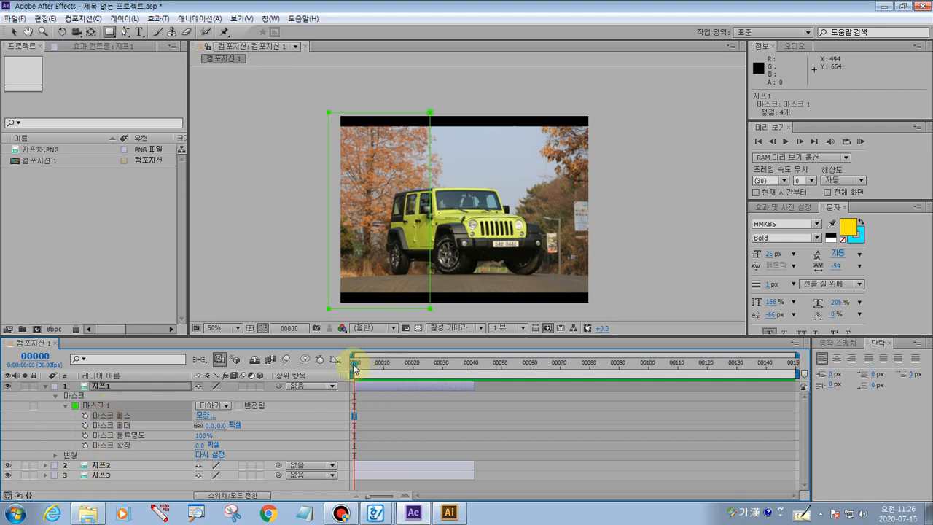
pyautogui.click(86, 415)
pyautogui.click(162, 516)
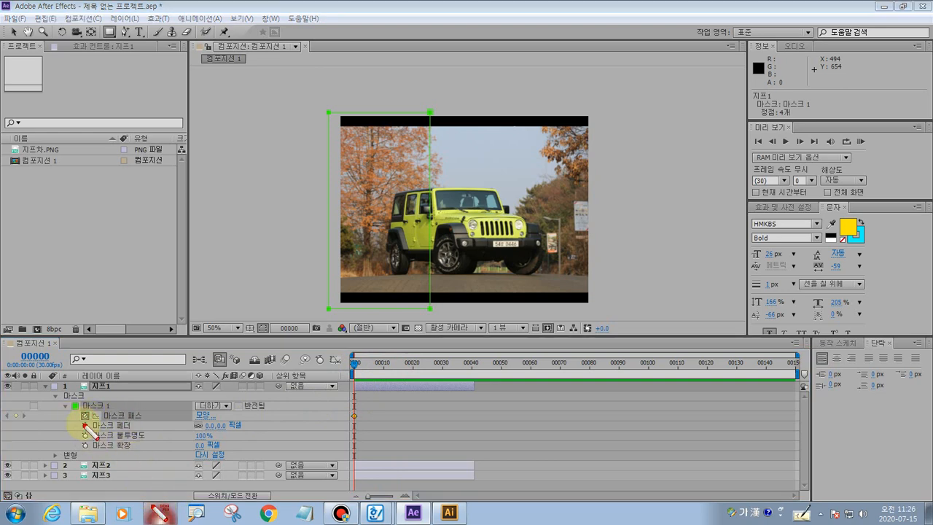
pyautogui.moveTo(78, 411)
pyautogui.mouseDown()
pyautogui.moveTo(220, 427)
pyautogui.moveTo(218, 414)
pyautogui.moveTo(82, 409)
pyautogui.mouseUp()
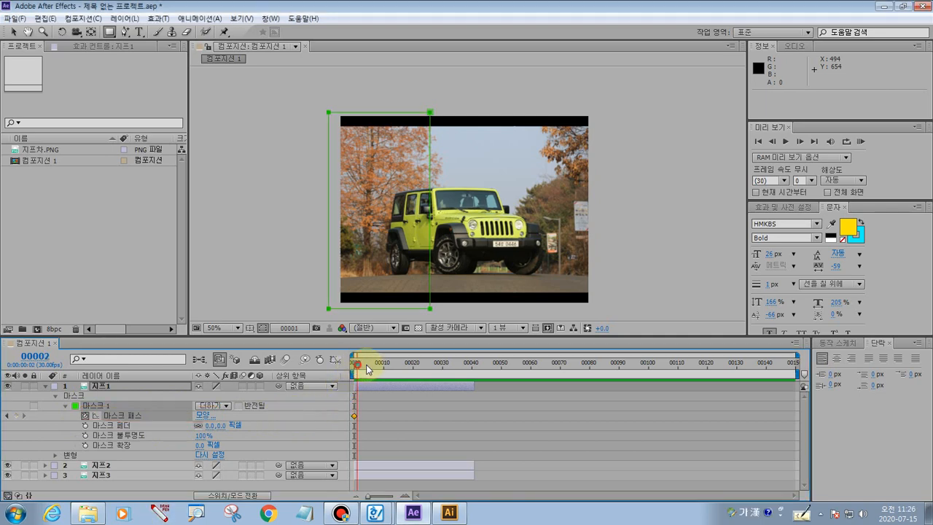
pyautogui.moveTo(354, 362); pyautogui.dragTo(387, 401)
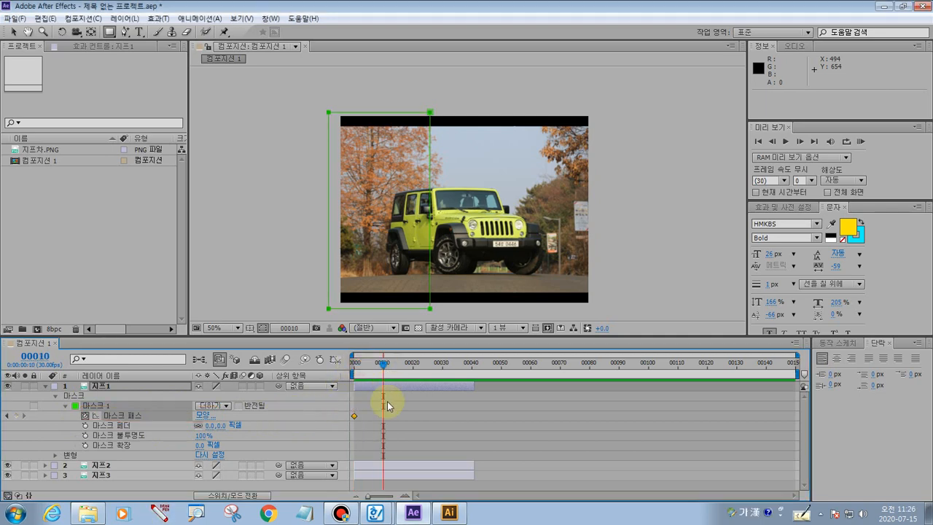
pyautogui.click(16, 415)
pyautogui.click(158, 515)
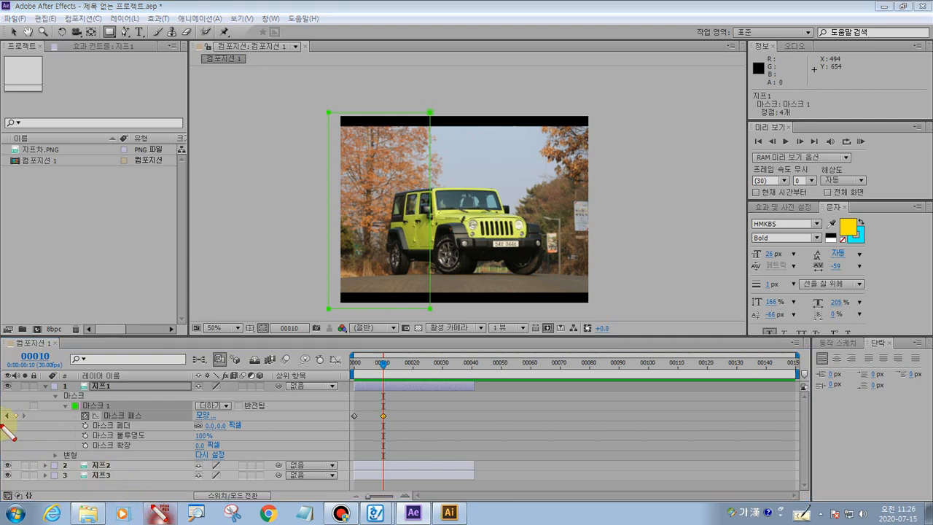
pyautogui.moveTo(11, 423)
pyautogui.mouseDown()
pyautogui.moveTo(4, 415)
pyautogui.moveTo(11, 425)
pyautogui.moveTo(16, 411)
pyautogui.moveTo(6, 422)
pyautogui.moveTo(21, 422)
pyautogui.mouseUp()
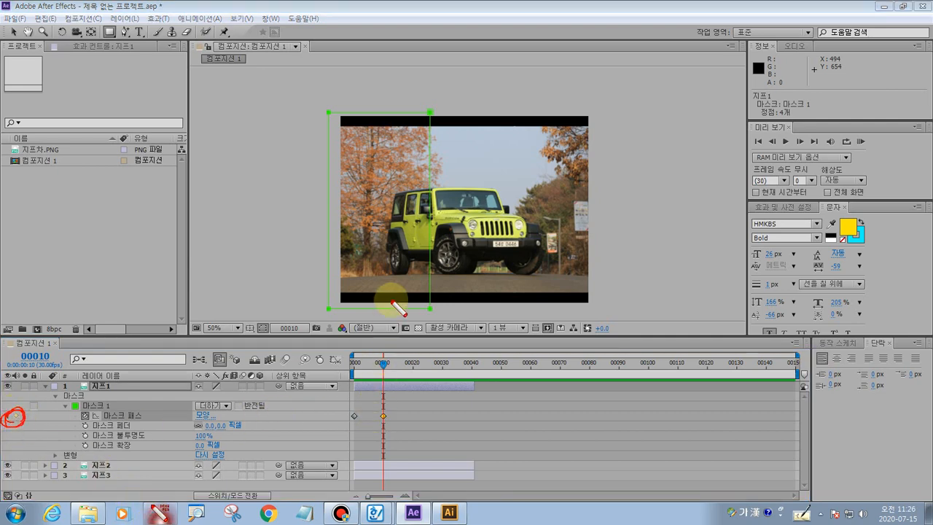
pyautogui.moveTo(384, 407); pyautogui.dragTo(383, 448)
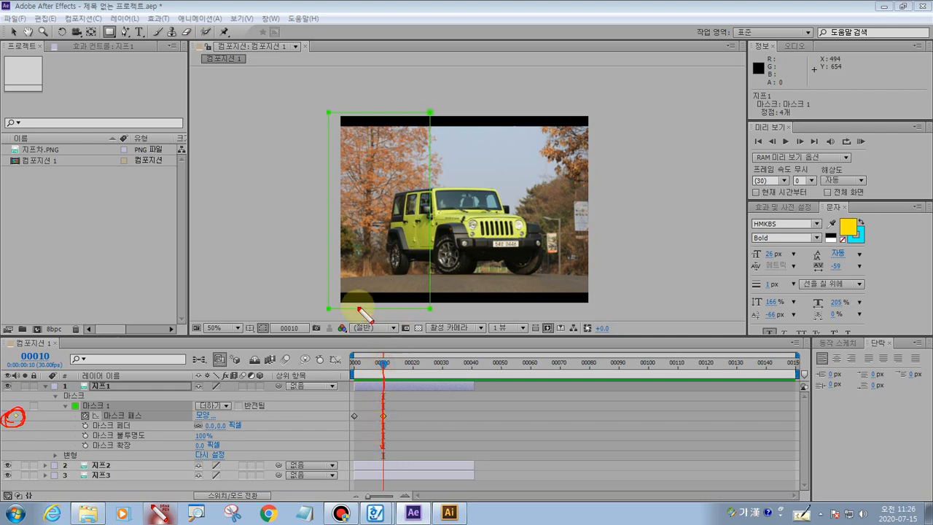
pyautogui.moveTo(333, 124)
pyautogui.mouseDown()
pyautogui.moveTo(334, 299)
pyautogui.moveTo(385, 309)
pyautogui.moveTo(430, 297)
pyautogui.moveTo(443, 152)
pyautogui.moveTo(434, 117)
pyautogui.moveTo(337, 109)
pyautogui.mouseUp()
pyautogui.press('Escape')
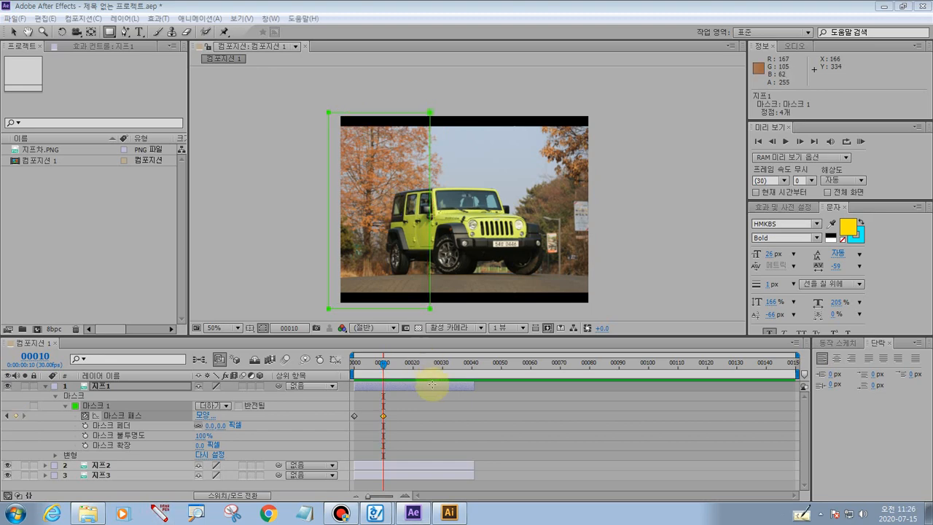
# - At frame 0, flatten 지프1's 마스크 1 by moving its two bottom points up to its top edge, hiding the strip
pyautogui.moveTo(381, 365); pyautogui.dragTo(327, 358)
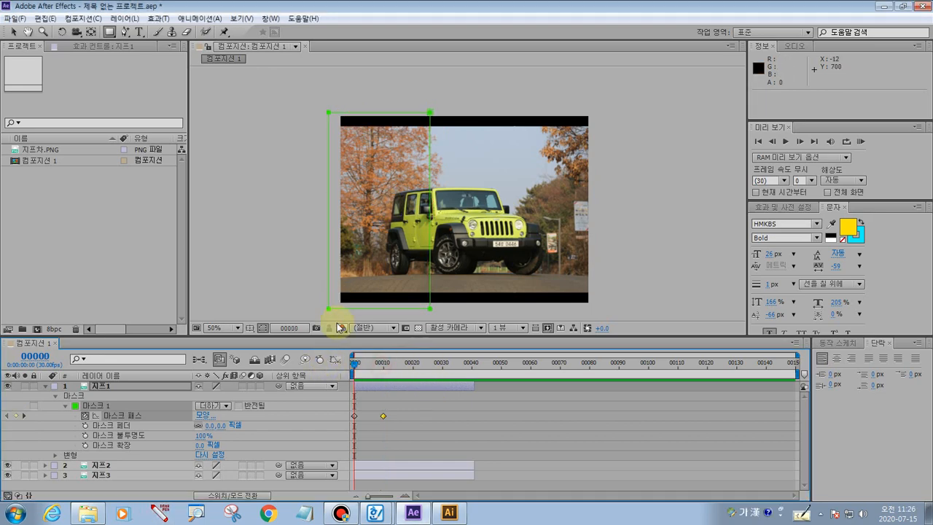
pyautogui.click(354, 416)
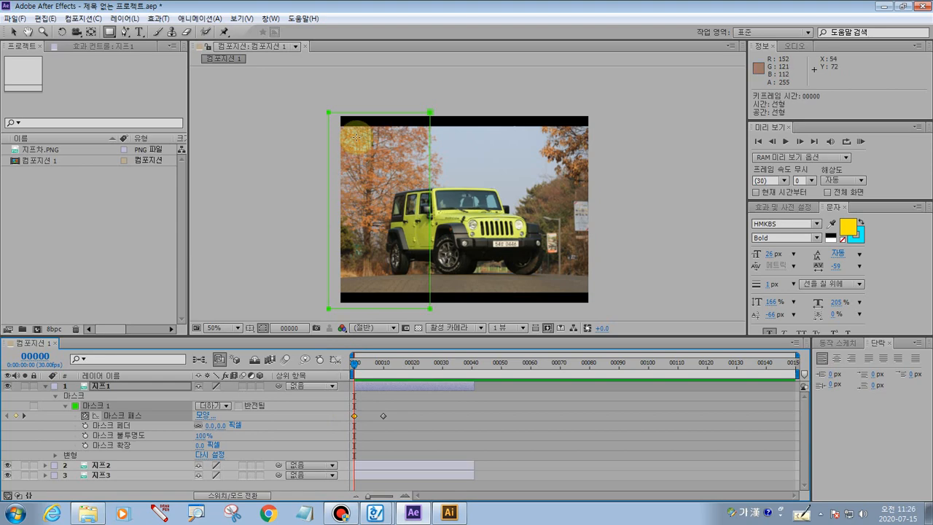
pyautogui.click(13, 33)
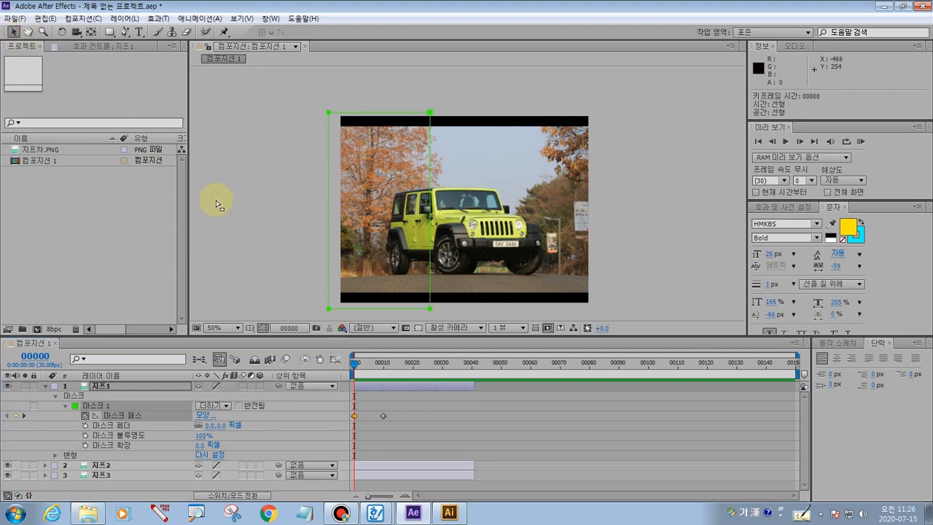
pyautogui.click(380, 221)
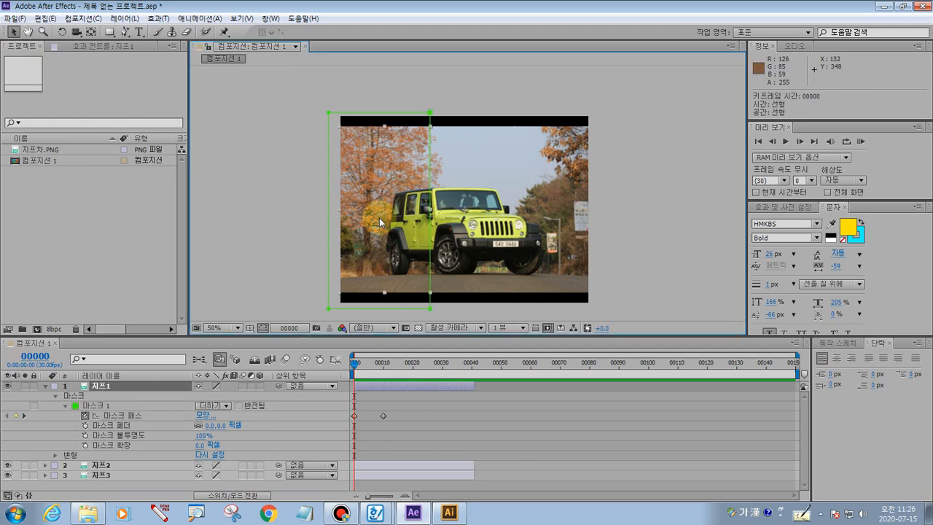
pyautogui.click(330, 310)
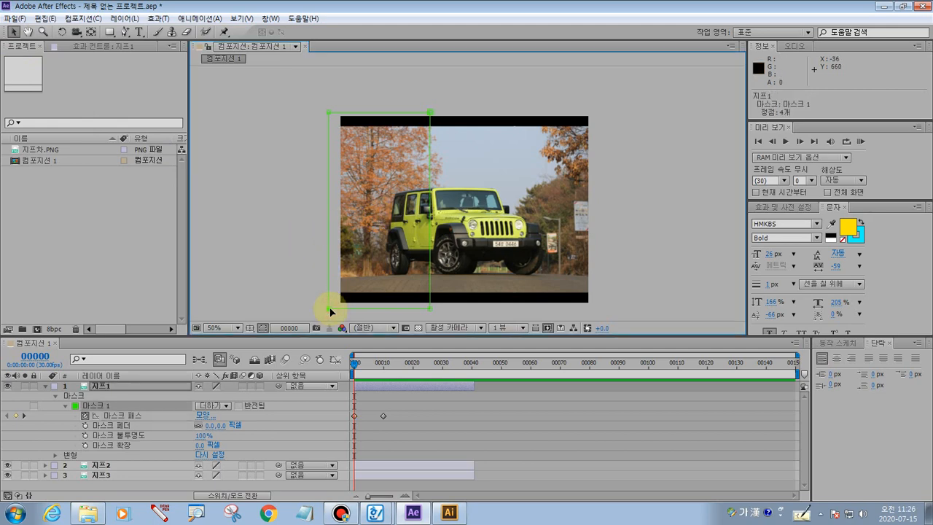
pyautogui.click(430, 309)
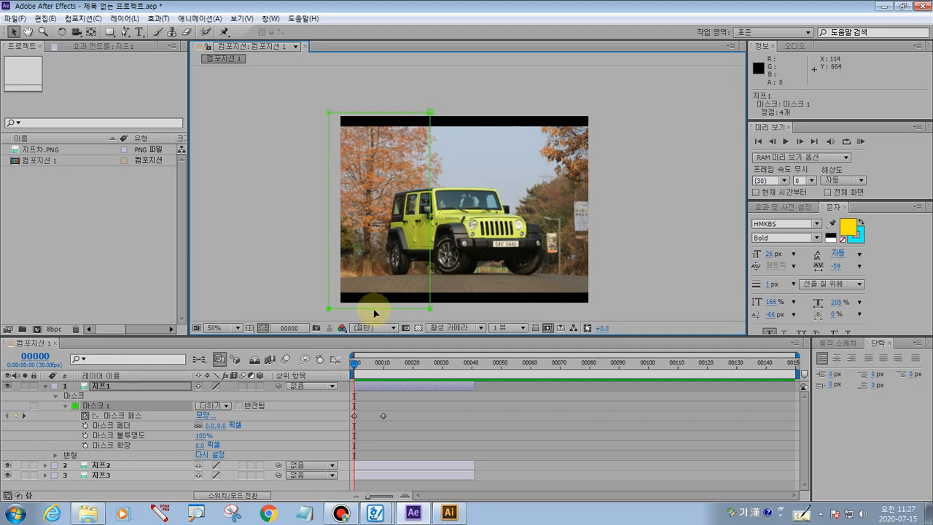
pyautogui.moveTo(374, 314); pyautogui.dragTo(374, 182)
pyautogui.moveTo(376, 157); pyautogui.dragTo(372, 114)
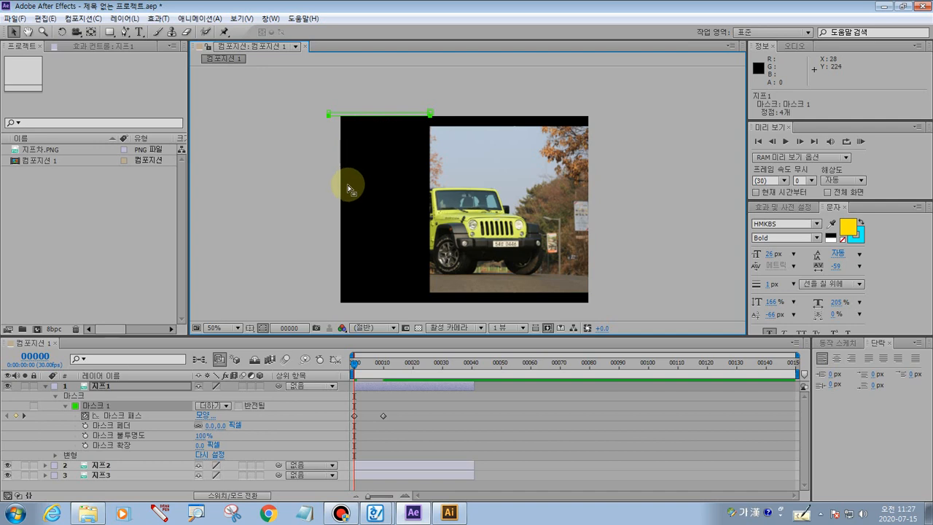
# - At frame 10, collapse the 지프1 layer's properties and expand the 마스크 2 properties of the 지프2 layer
pyautogui.moveTo(355, 371); pyautogui.dragTo(381, 381)
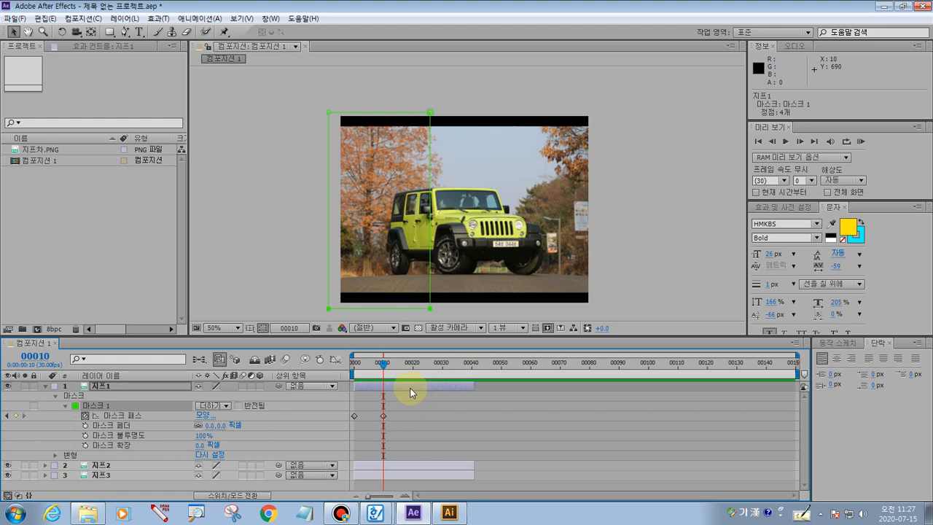
pyautogui.click(109, 387)
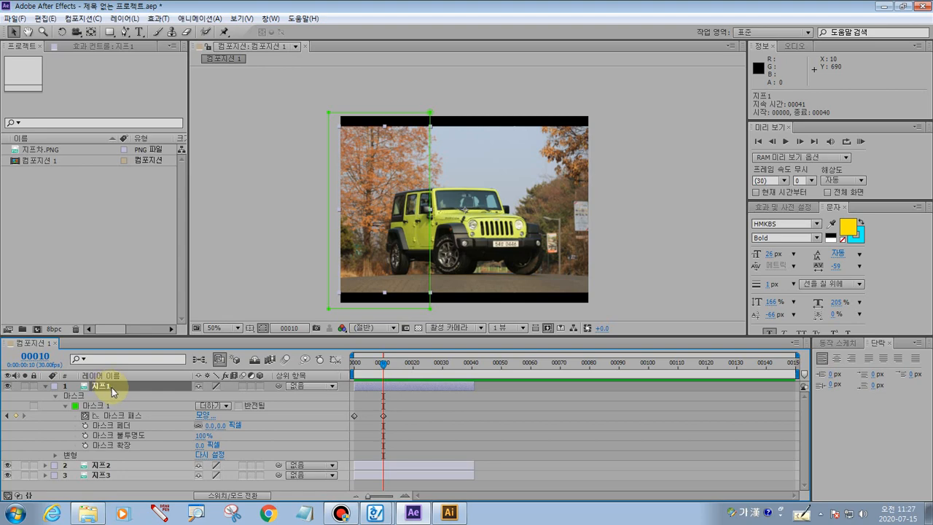
pyautogui.click(50, 392)
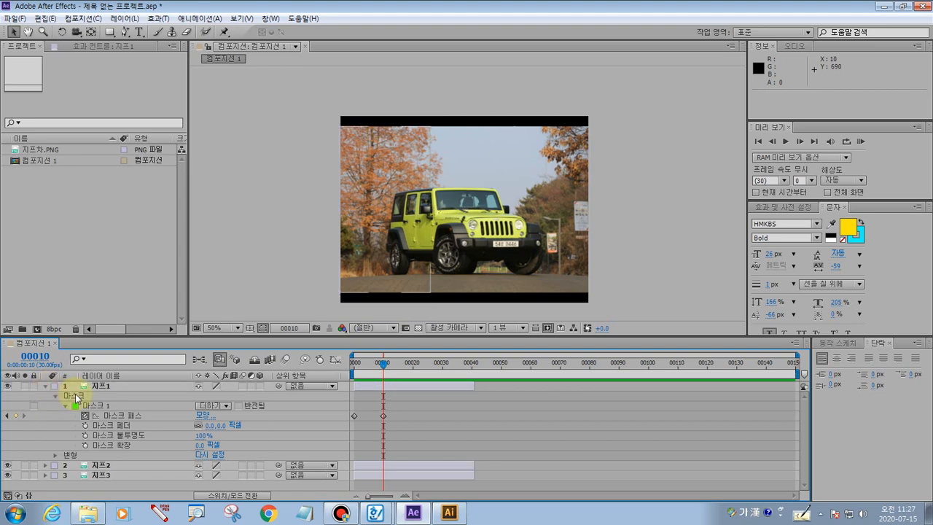
pyautogui.click(45, 386)
pyautogui.click(98, 396)
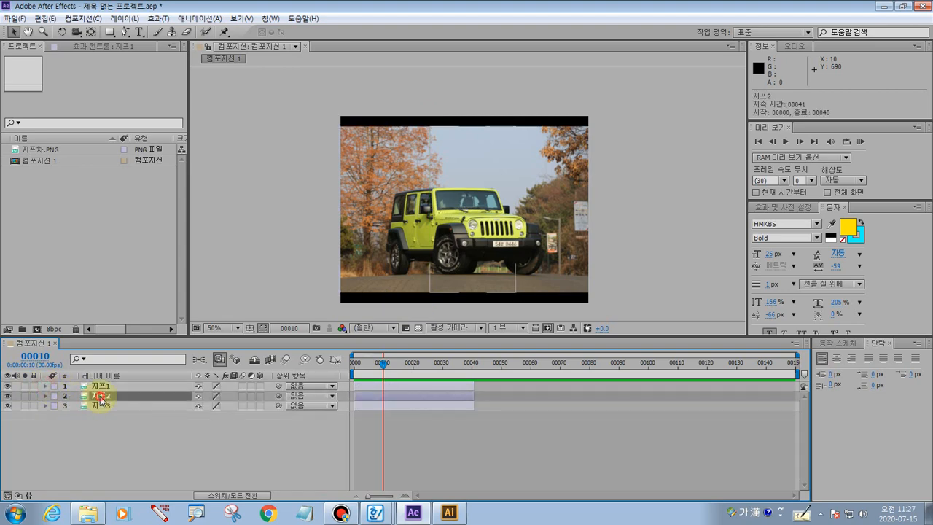
pyautogui.click(46, 396)
pyautogui.click(55, 405)
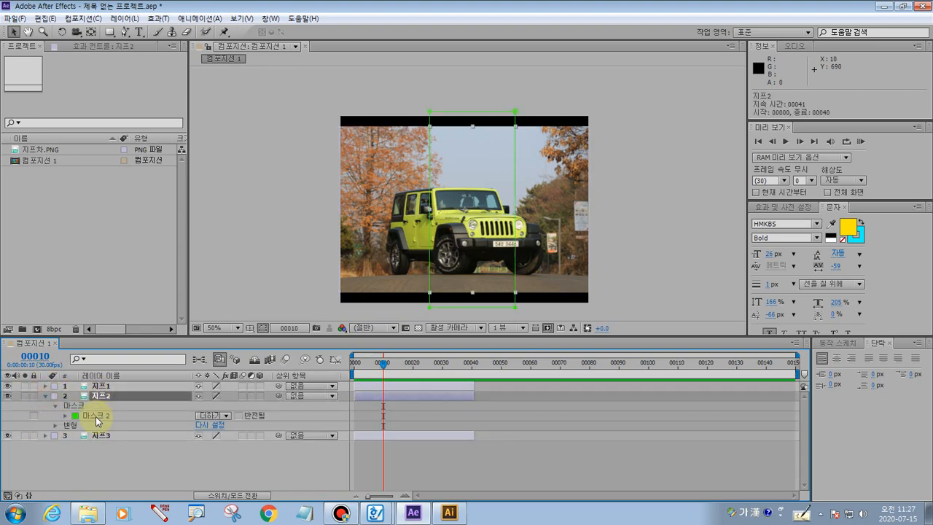
pyautogui.click(95, 415)
pyautogui.click(64, 416)
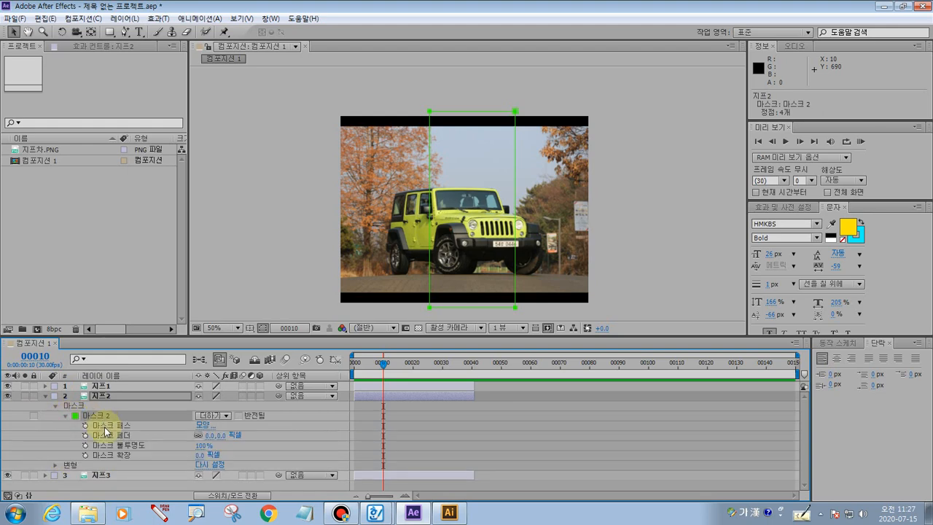
pyautogui.click(159, 514)
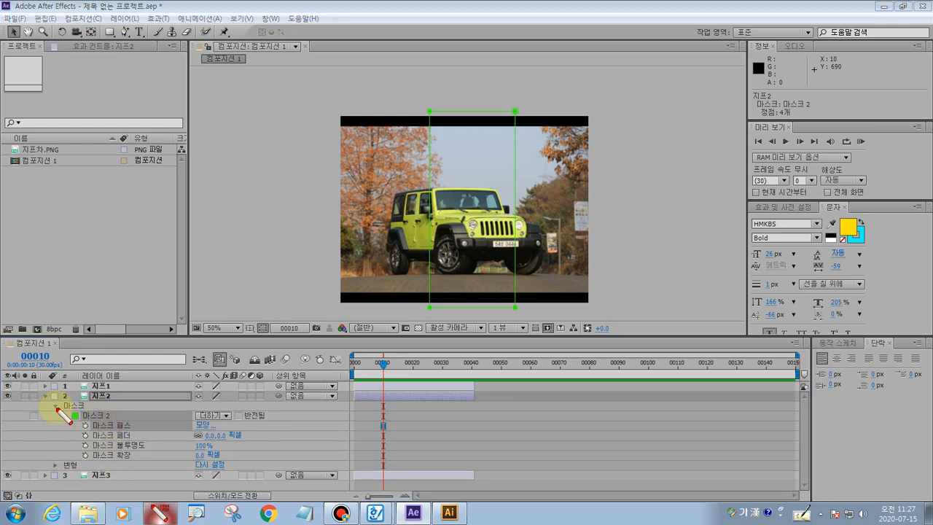
pyautogui.moveTo(55, 405)
pyautogui.mouseDown()
pyautogui.moveTo(75, 439)
pyautogui.moveTo(106, 440)
pyautogui.moveTo(233, 433)
pyautogui.moveTo(237, 408)
pyautogui.moveTo(45, 407)
pyautogui.mouseUp()
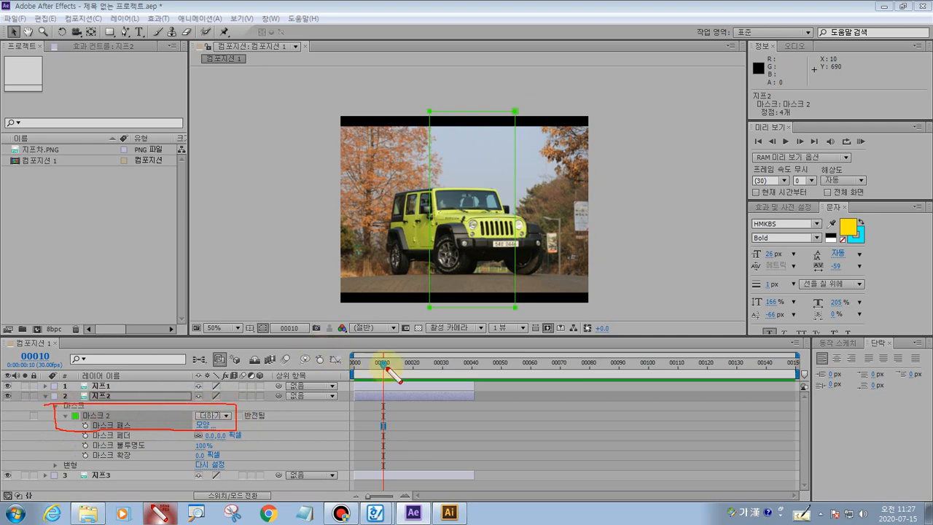
pyautogui.moveTo(385, 361); pyautogui.dragTo(397, 478)
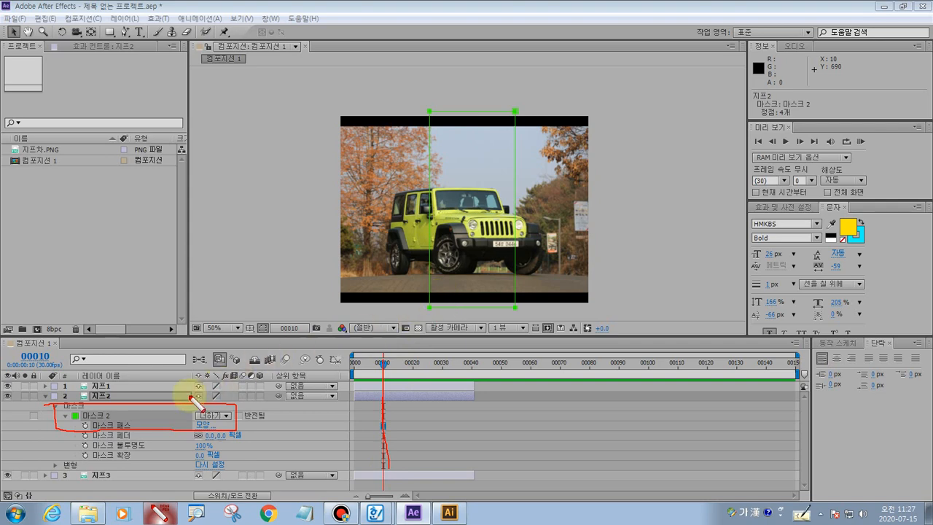
# - Add 마스크 패스 keyframes at frames 10 and 20 for 마스크 2 on the 지프2 layer
pyautogui.click(86, 425)
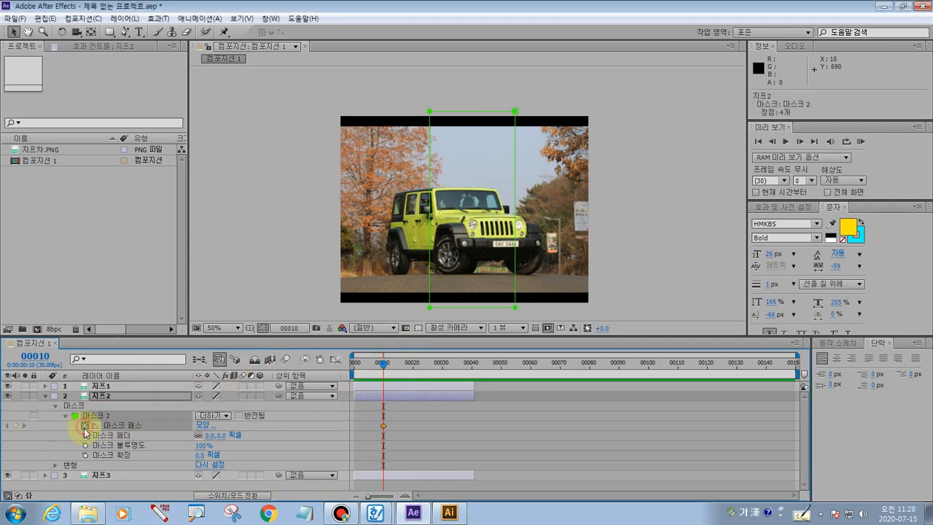
pyautogui.click(160, 514)
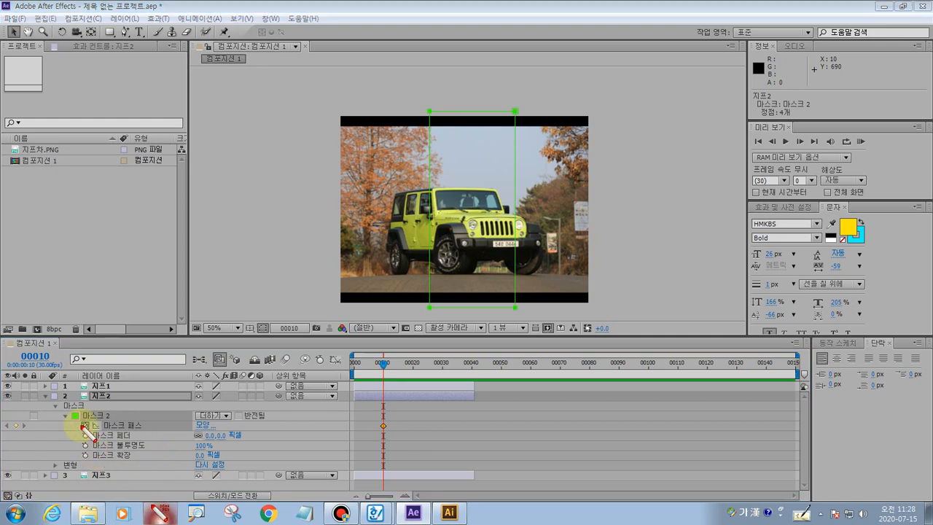
pyautogui.moveTo(81, 427)
pyautogui.mouseDown()
pyautogui.moveTo(88, 420)
pyautogui.moveTo(86, 430)
pyautogui.mouseUp()
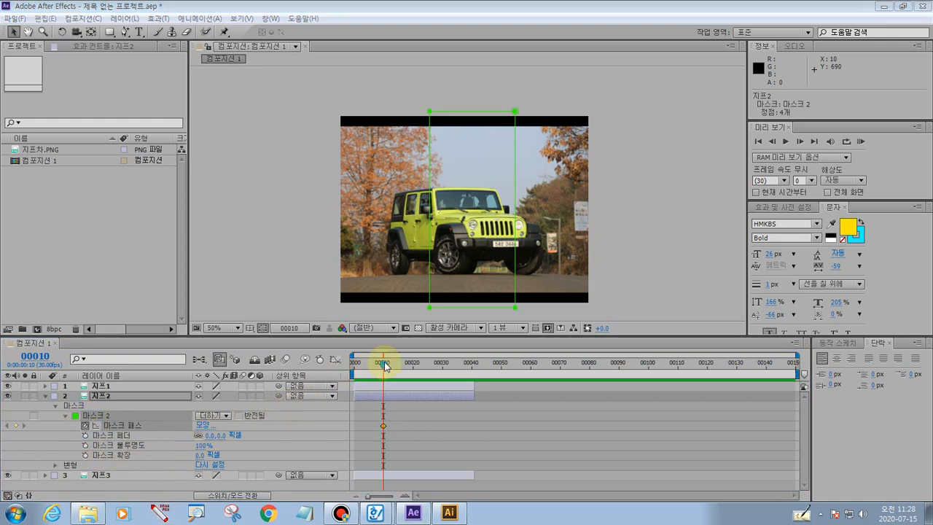
pyautogui.moveTo(383, 363); pyautogui.dragTo(414, 373)
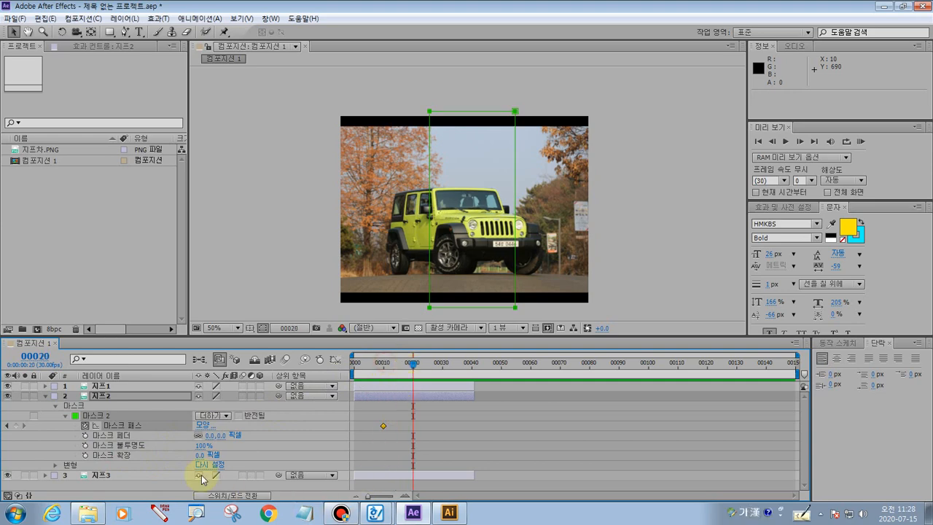
pyautogui.click(15, 425)
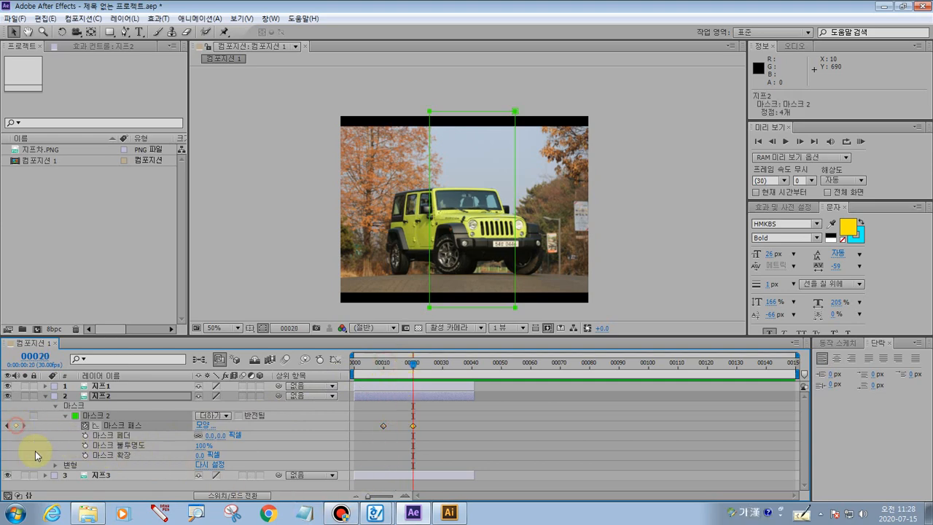
pyautogui.click(159, 512)
pyautogui.moveTo(26, 419)
pyautogui.mouseDown()
pyautogui.moveTo(22, 430)
pyautogui.moveTo(26, 423)
pyautogui.mouseUp()
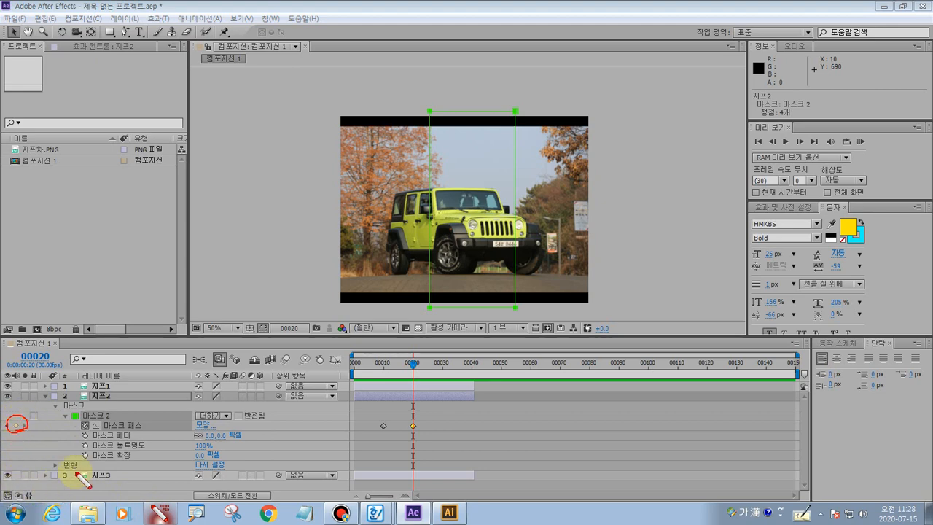
# - At frame 10, flatten 지프2's 마스크 2 by moving its two bottom points up to its top edge, hiding the strip
pyautogui.press('Escape')
pyautogui.moveTo(411, 366); pyautogui.dragTo(383, 378)
pyautogui.click(383, 427)
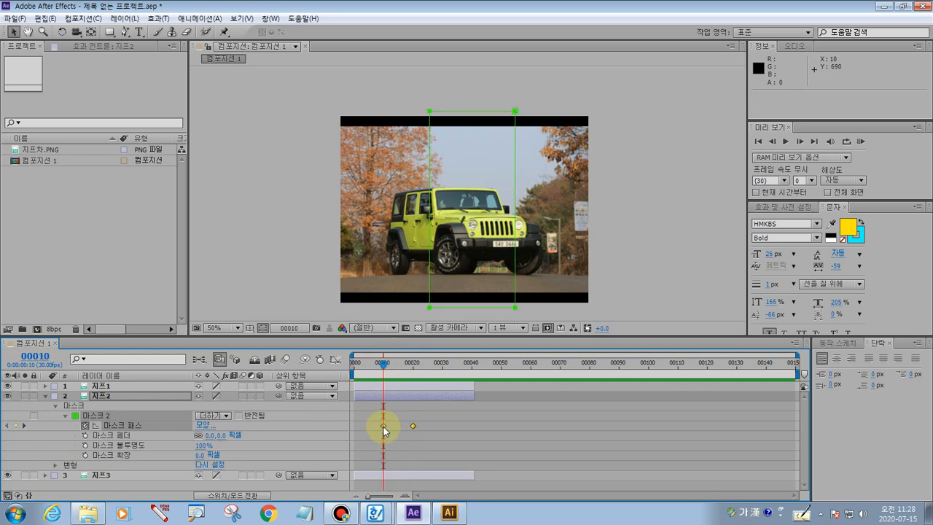
pyautogui.click(384, 426)
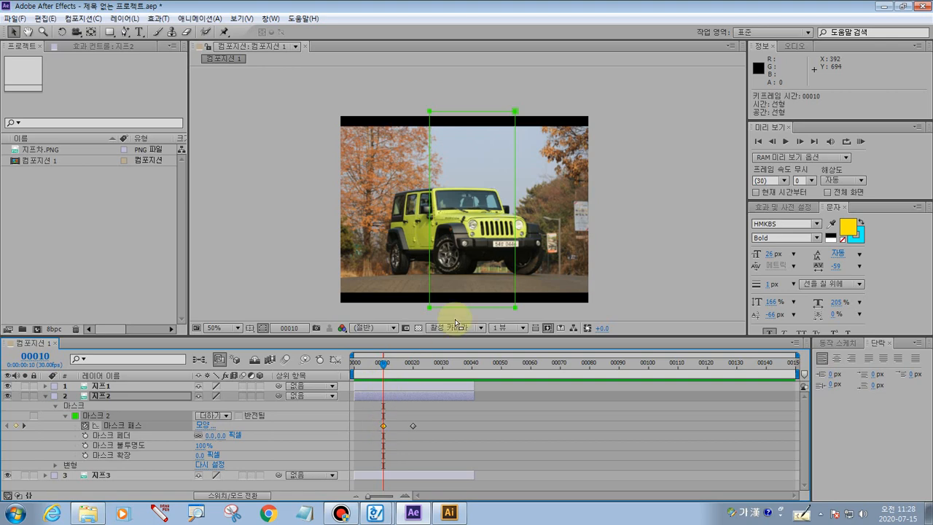
pyautogui.click(460, 181)
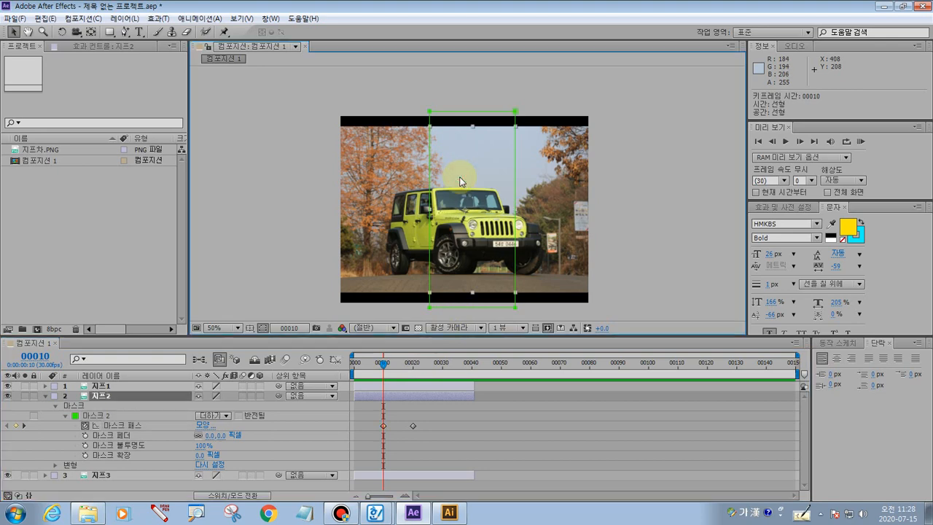
pyautogui.click(430, 310)
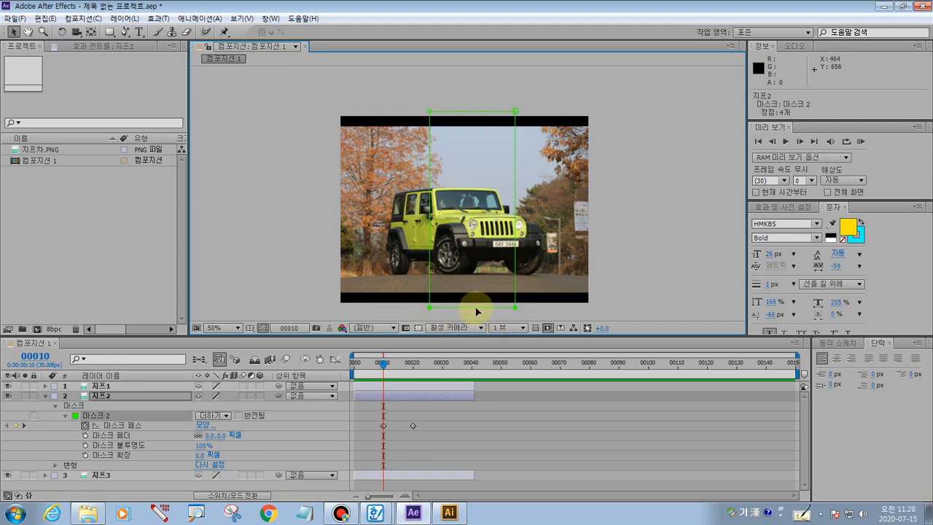
pyautogui.moveTo(476, 309); pyautogui.dragTo(476, 116)
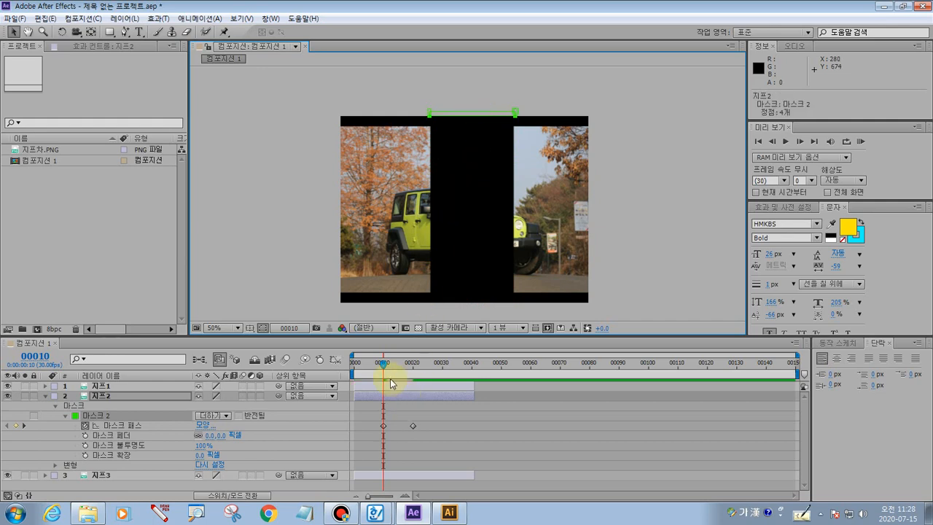
# - At frame 20, collapse the 지프2 layer's properties and expand the 마스크 3 properties of the 지프3 layer
pyautogui.moveTo(384, 367); pyautogui.dragTo(417, 397)
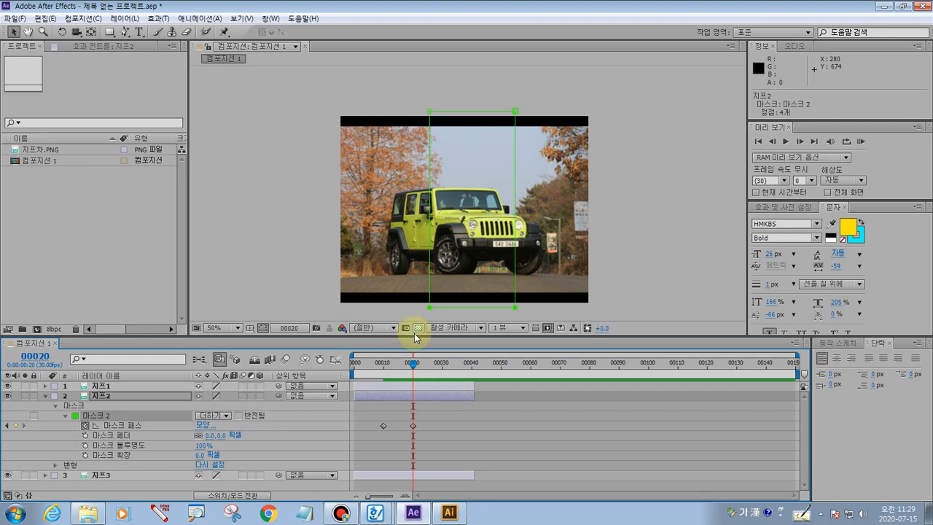
pyautogui.moveTo(413, 365); pyautogui.dragTo(416, 386)
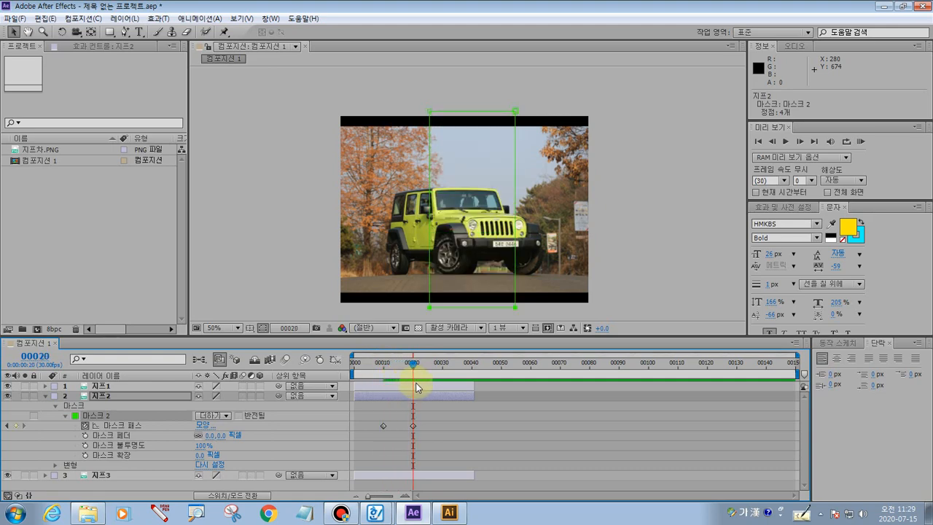
pyautogui.click(45, 397)
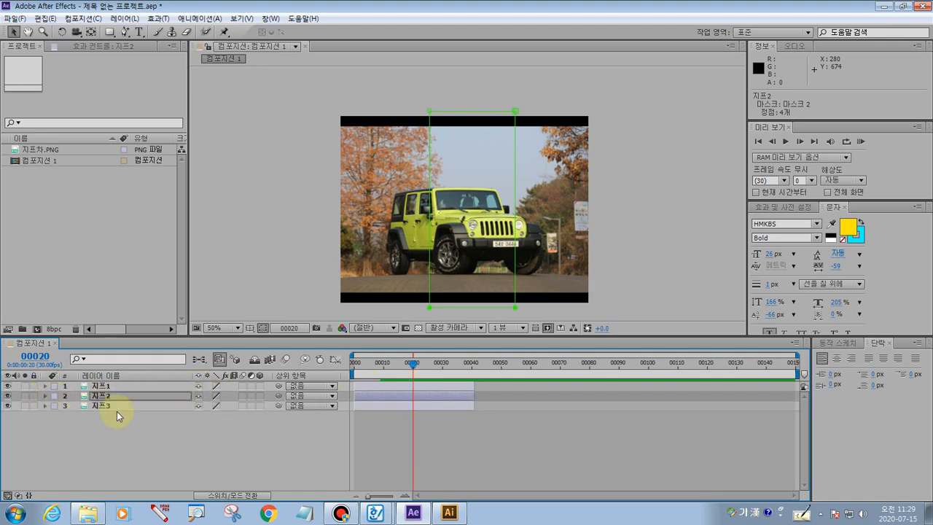
pyautogui.click(385, 407)
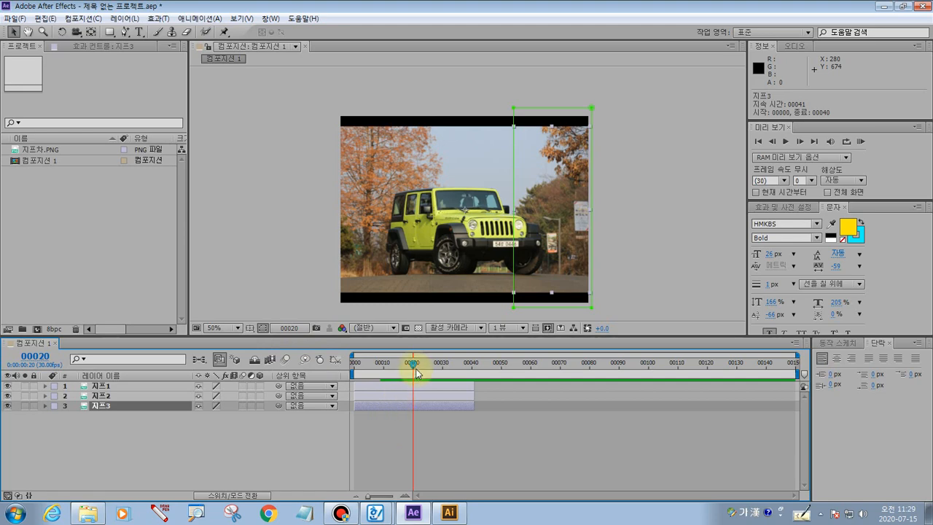
pyautogui.moveTo(412, 373)
pyautogui.mouseDown()
pyautogui.moveTo(431, 375)
pyautogui.moveTo(412, 373)
pyautogui.mouseUp()
pyautogui.click(153, 429)
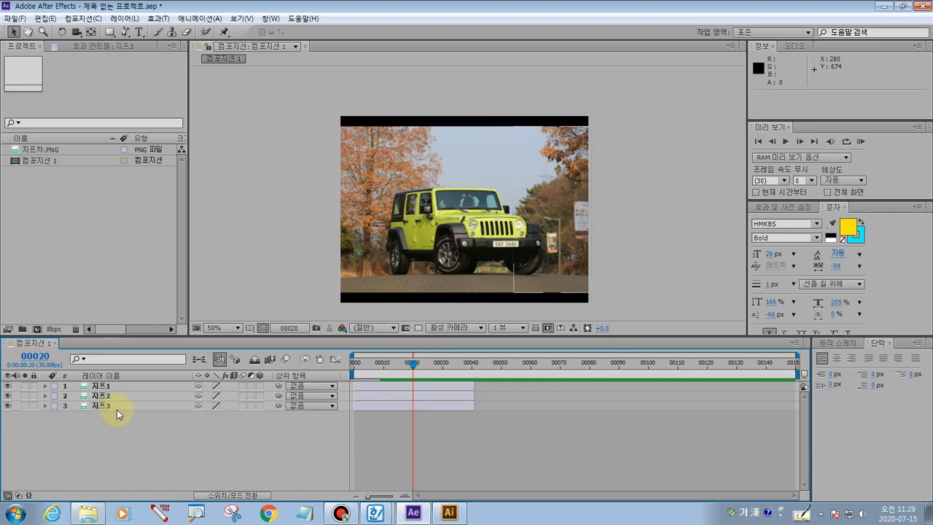
pyautogui.click(115, 408)
pyautogui.click(45, 405)
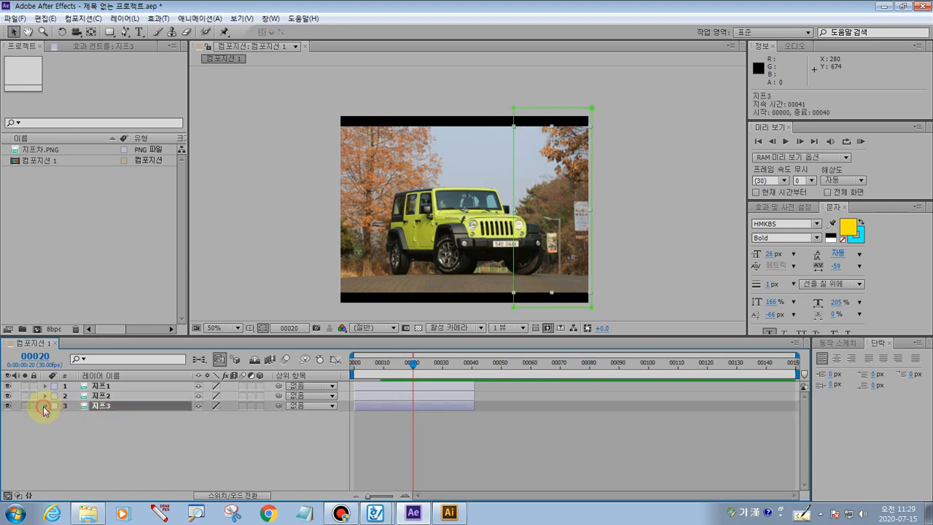
pyautogui.click(107, 427)
pyautogui.click(64, 425)
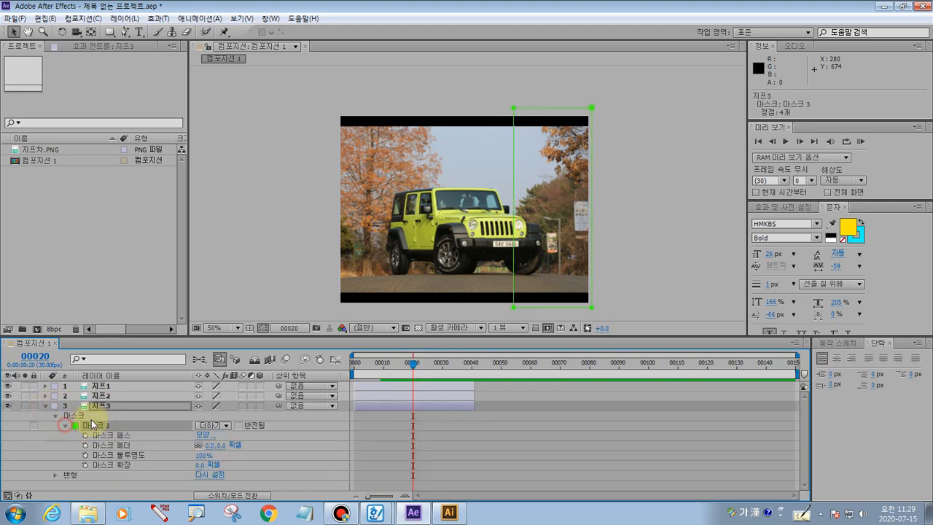
# - Add 마스크 패스 keyframes at frames 20 and 30 for 마스크 3 on the 지프3 layer
pyautogui.click(120, 435)
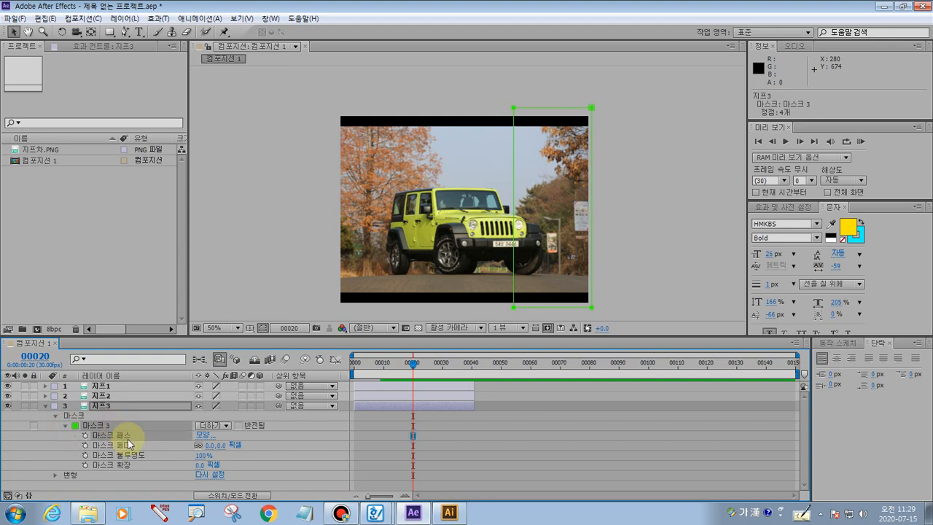
pyautogui.click(159, 513)
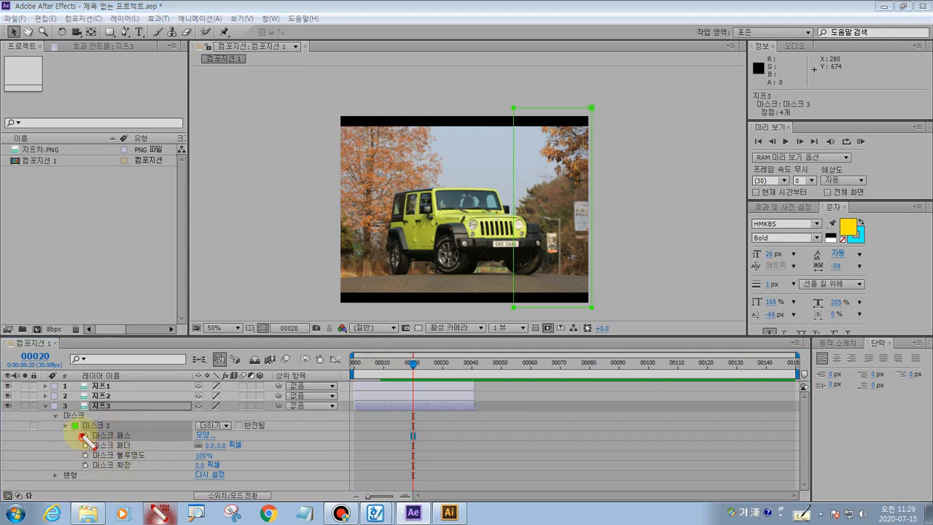
pyautogui.moveTo(81, 436); pyautogui.dragTo(90, 444)
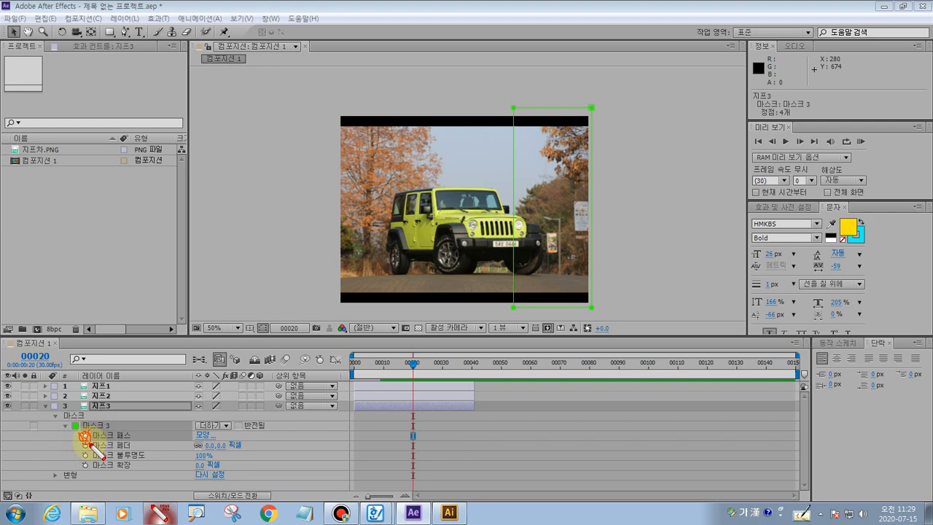
pyautogui.click(85, 435)
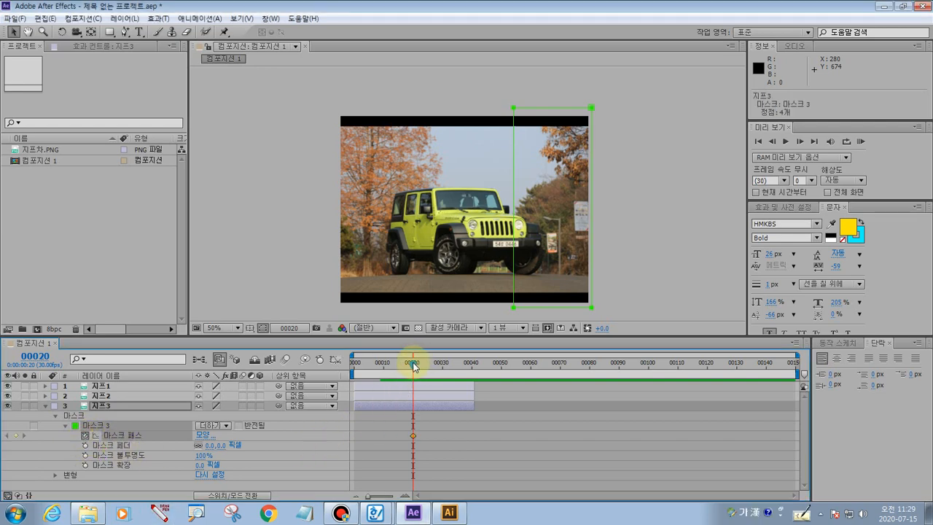
pyautogui.moveTo(413, 366); pyautogui.dragTo(443, 366)
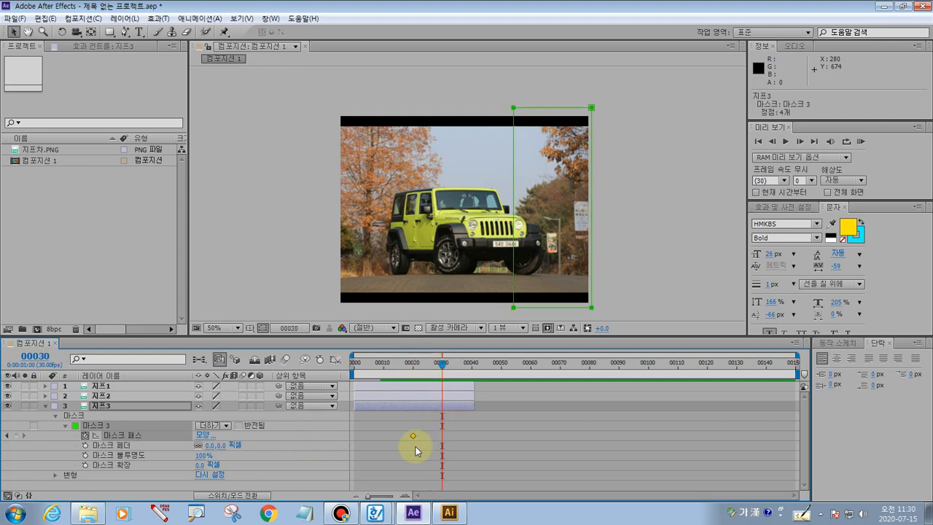
pyautogui.click(15, 435)
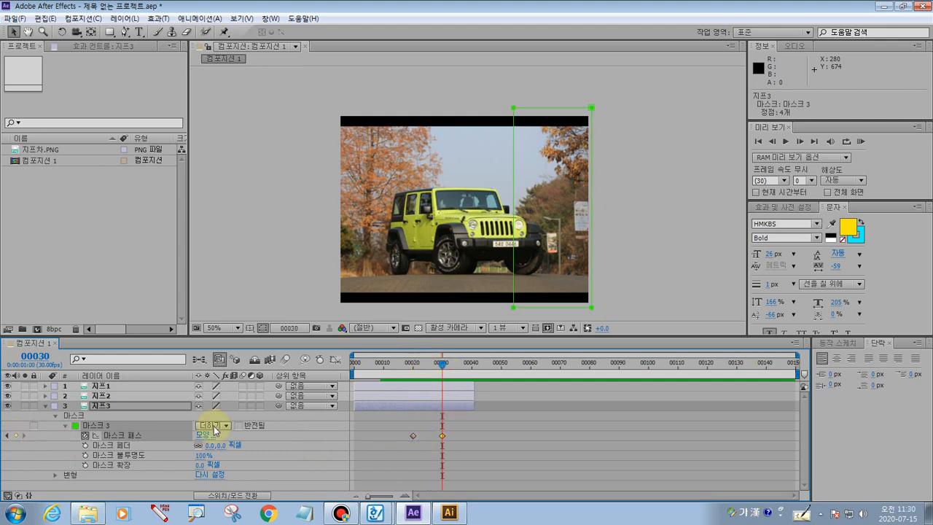
pyautogui.click(159, 513)
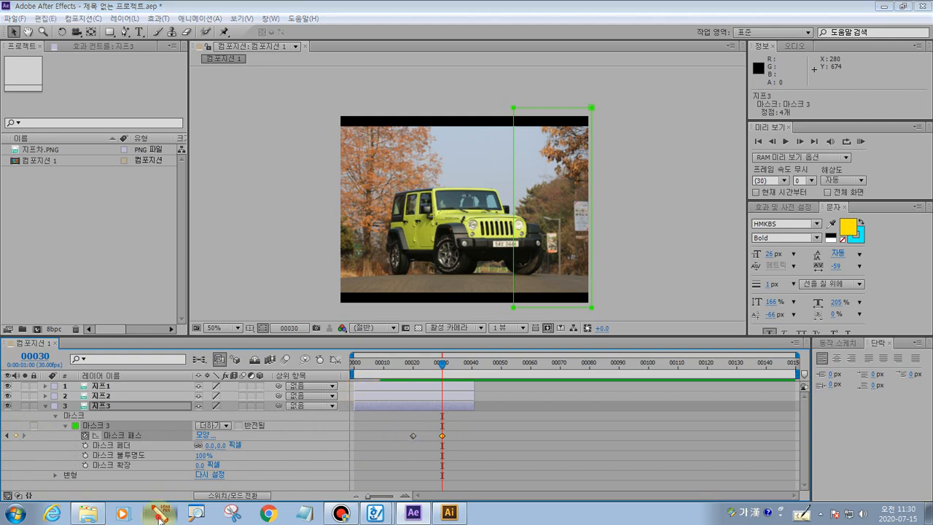
pyautogui.moveTo(406, 431)
pyautogui.mouseDown()
pyautogui.moveTo(456, 432)
pyautogui.moveTo(455, 441)
pyautogui.moveTo(408, 435)
pyautogui.mouseUp()
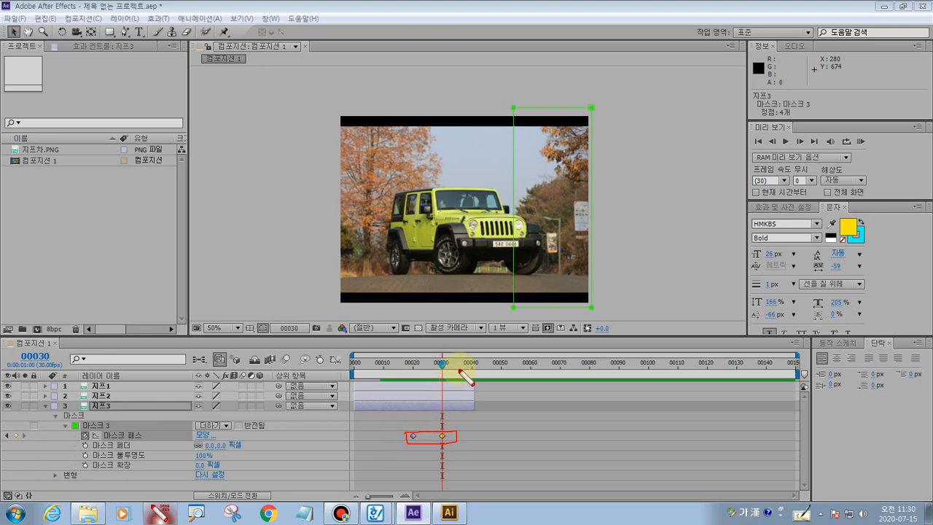
pyautogui.press('Escape')
# - At frame 20, flatten 지프3's 마스크 3 by moving its two bottom points up to its top edge, hiding the strip
pyautogui.moveTo(446, 366); pyautogui.dragTo(418, 372)
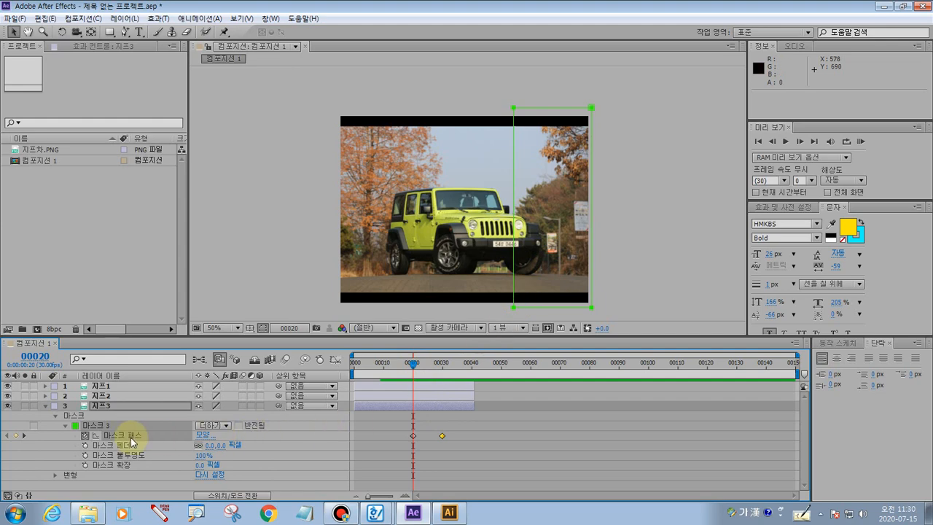
pyautogui.click(414, 435)
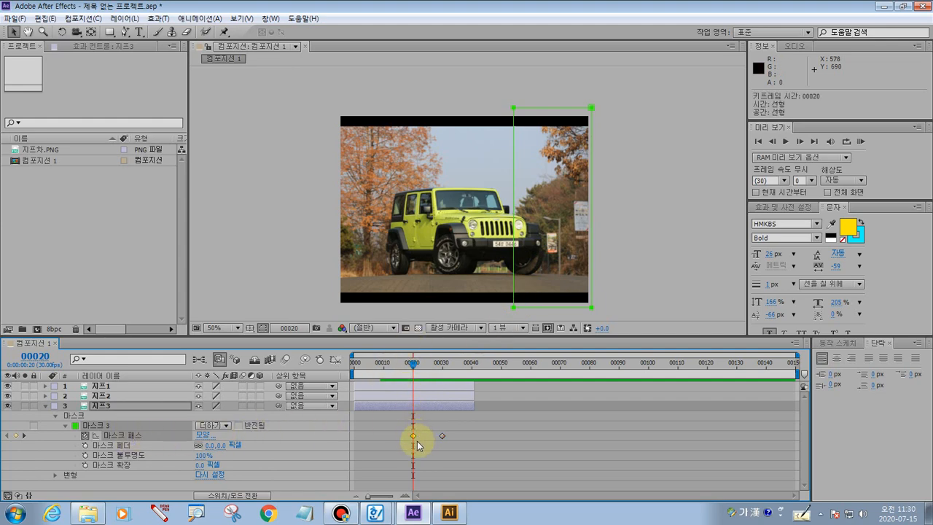
pyautogui.click(158, 513)
pyautogui.moveTo(411, 430); pyautogui.dragTo(421, 441)
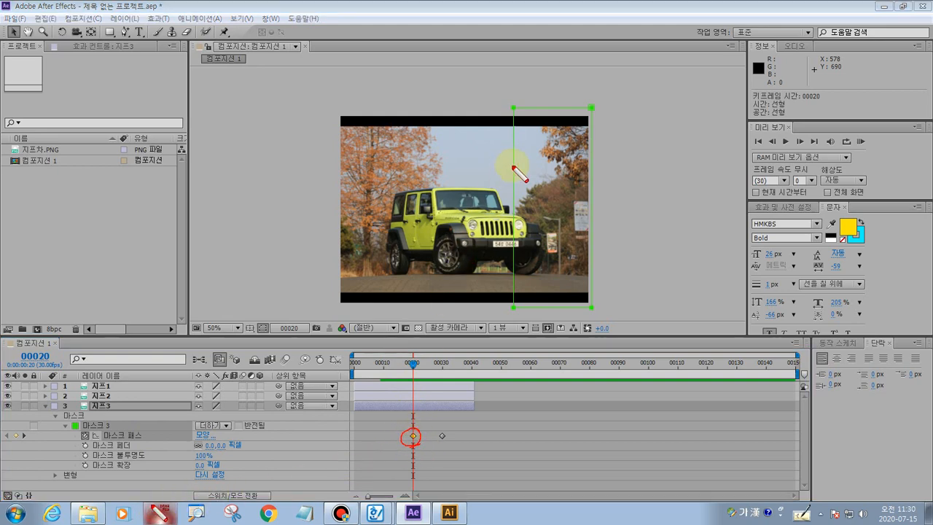
pyautogui.moveTo(537, 199); pyautogui.dragTo(556, 190)
pyautogui.moveTo(542, 156)
pyautogui.mouseDown()
pyautogui.moveTo(546, 194)
pyautogui.moveTo(556, 179)
pyautogui.mouseUp()
pyautogui.moveTo(555, 245)
pyautogui.mouseDown()
pyautogui.moveTo(549, 233)
pyautogui.moveTo(551, 242)
pyautogui.mouseUp()
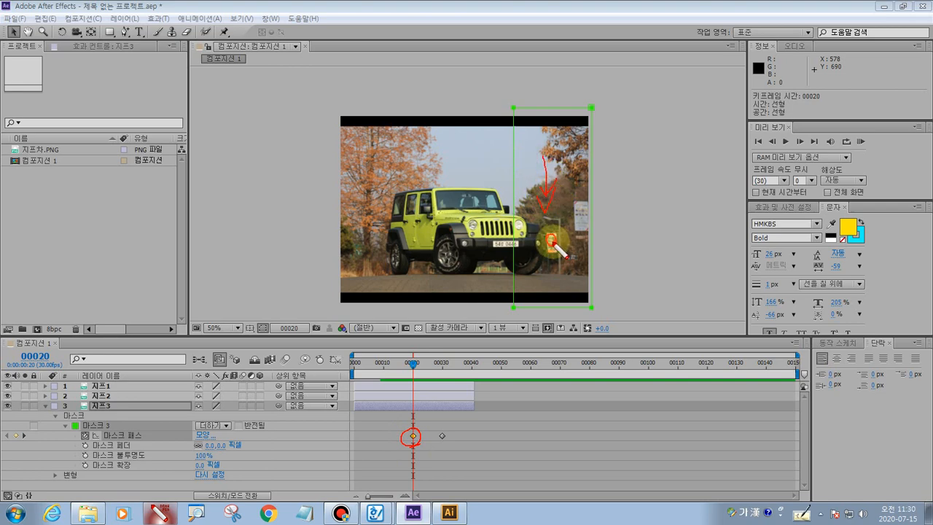
pyautogui.press('Escape')
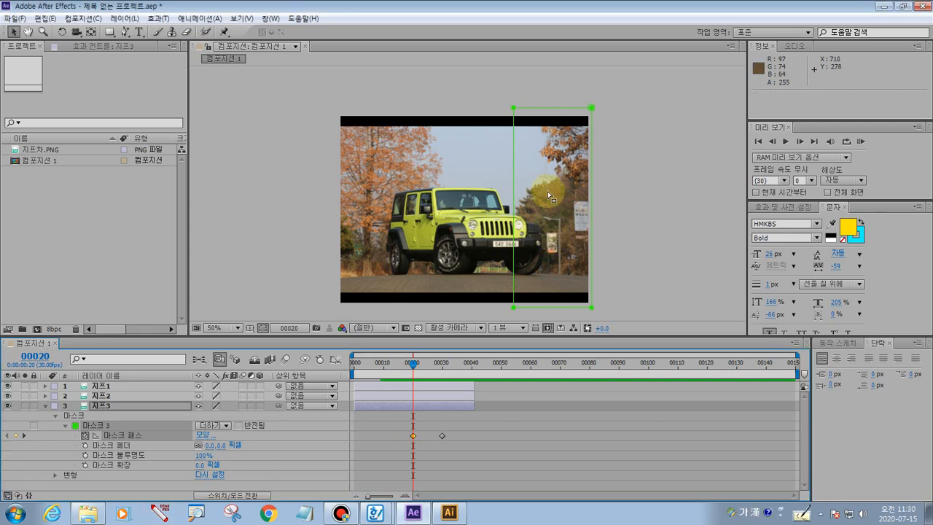
pyautogui.click(590, 107)
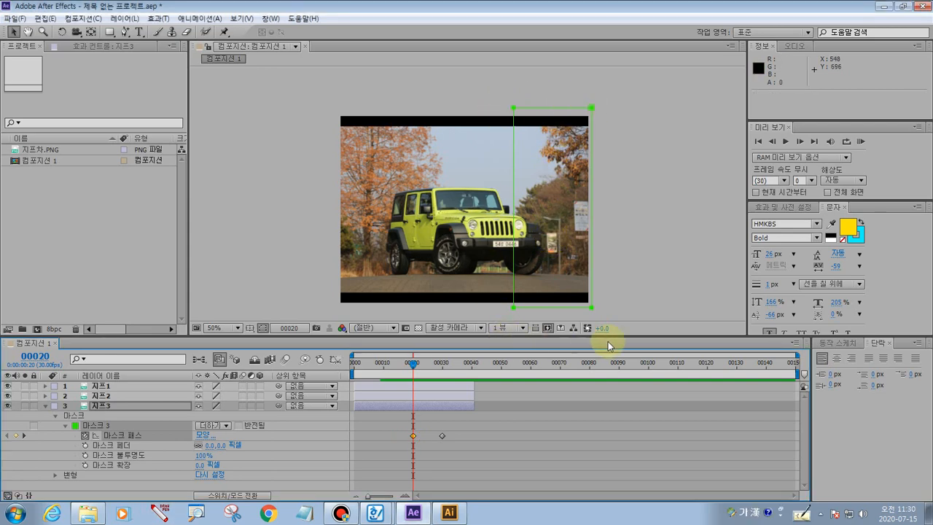
pyautogui.click(557, 211)
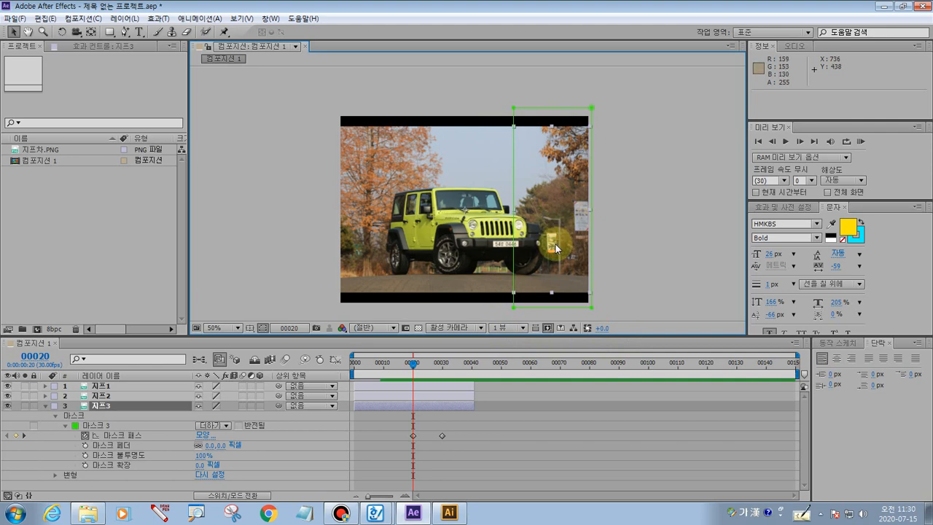
pyautogui.click(514, 312)
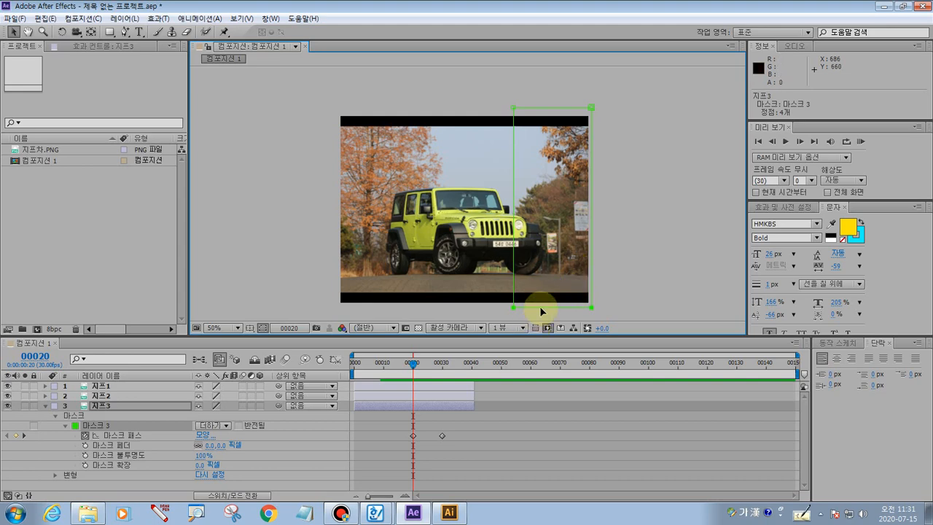
pyautogui.moveTo(541, 311); pyautogui.dragTo(558, 116)
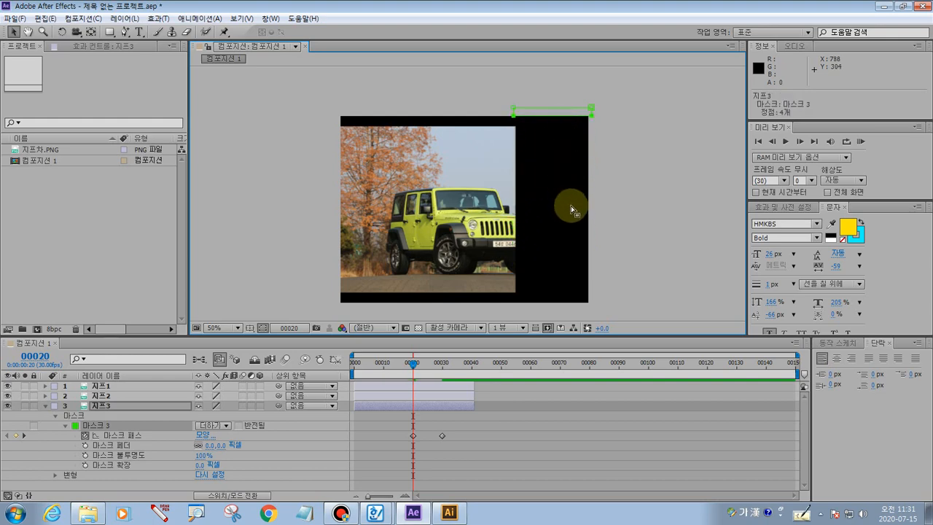
# - Move the current time to frame 40, collapse the 지프3 layer's properties and deselect the layer
pyautogui.moveTo(414, 364); pyautogui.dragTo(452, 379)
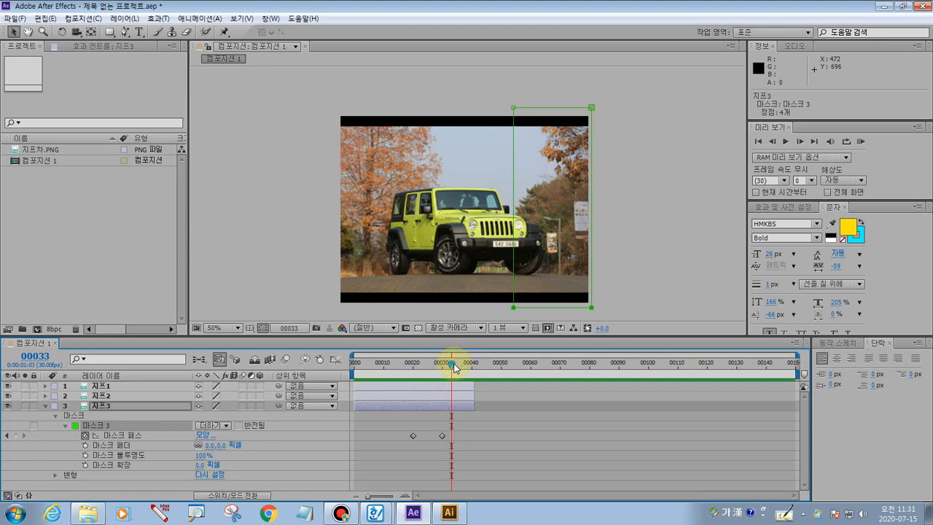
pyautogui.moveTo(451, 362); pyautogui.dragTo(473, 365)
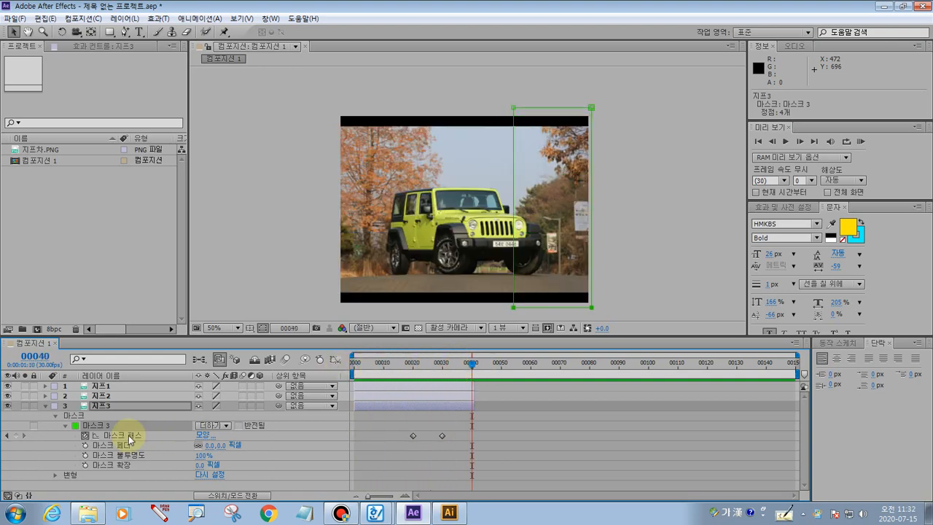
pyautogui.click(47, 407)
pyautogui.click(113, 435)
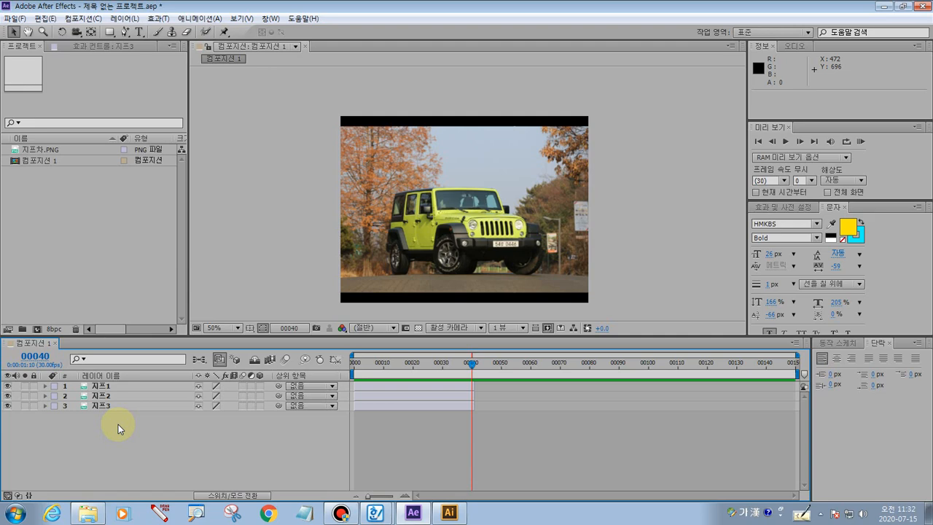
# - Import the 지프차2 PNG file into the project as an image sequence
pyautogui.click(108, 236)
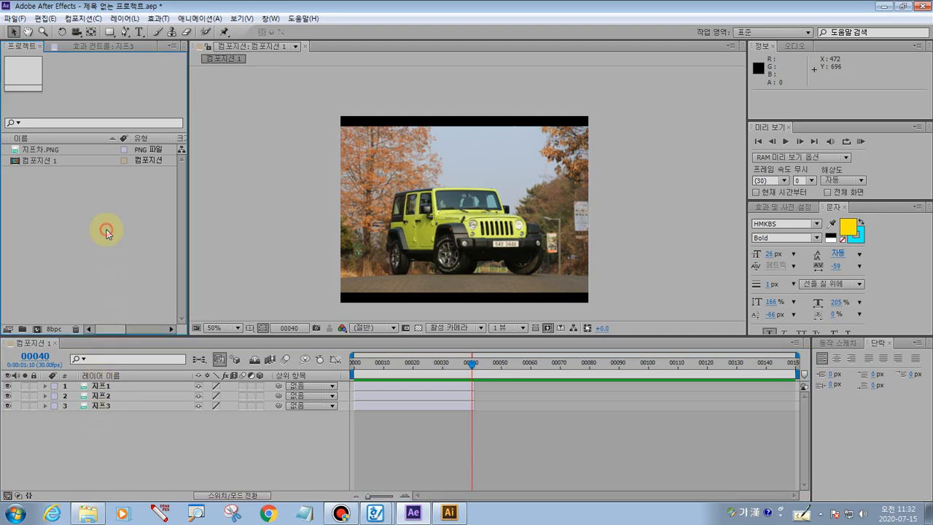
pyautogui.doubleClick(44, 203)
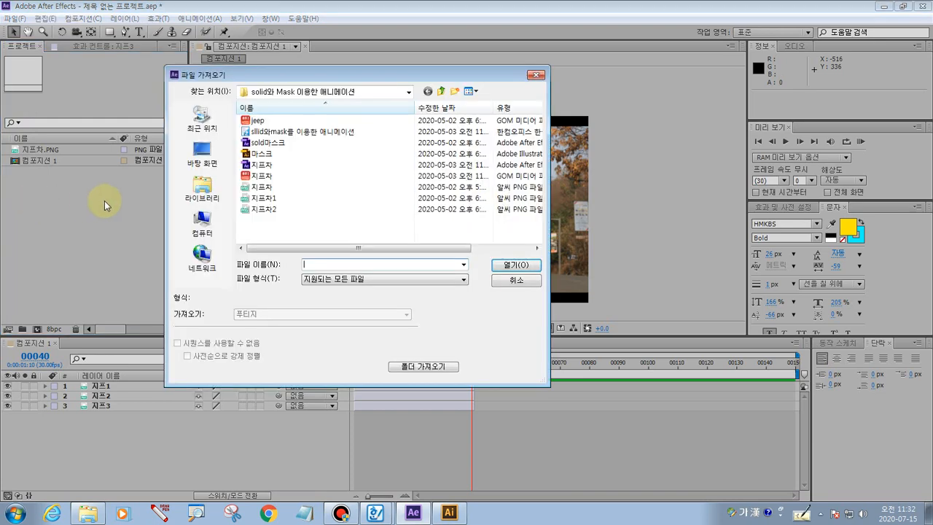
pyautogui.click(288, 211)
pyautogui.click(489, 265)
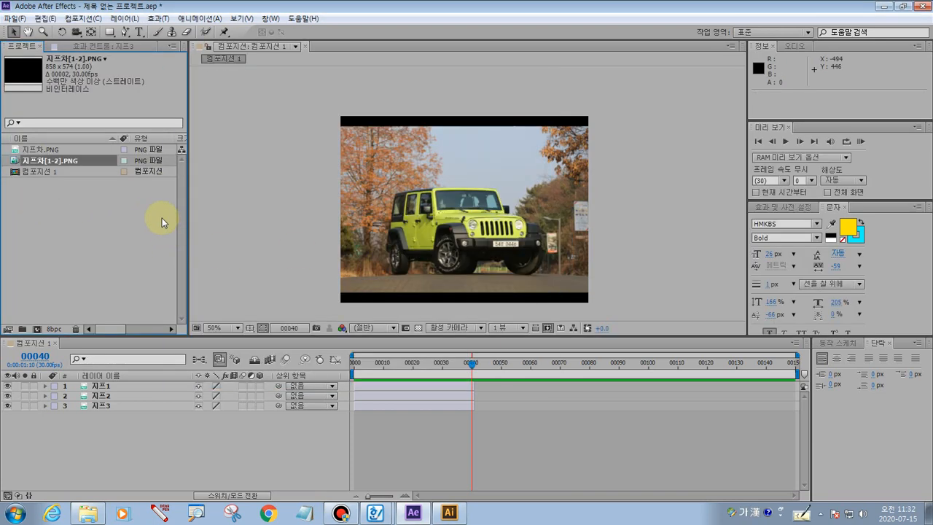
# - Delete the 지프차[1-2].PNG image sequence from the project
pyautogui.click(62, 208)
pyautogui.click(62, 162)
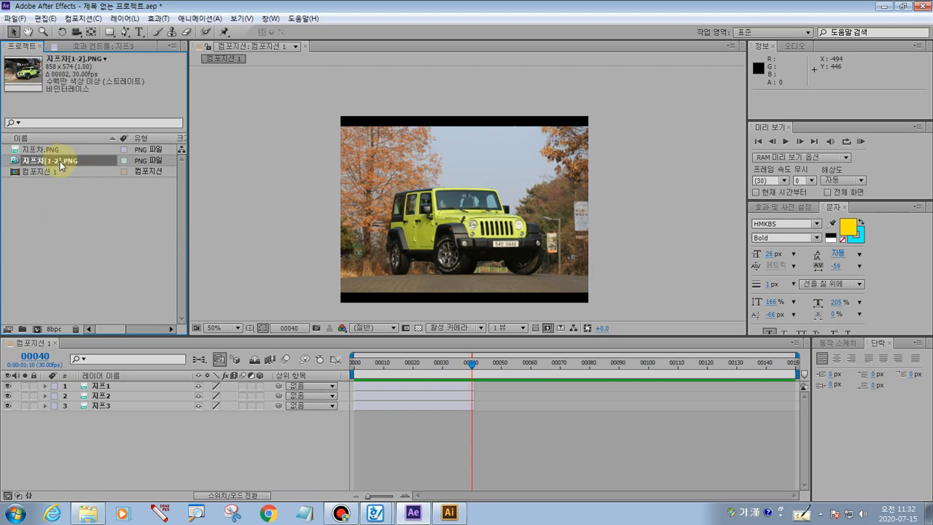
pyautogui.click(65, 228)
pyautogui.doubleClick(65, 227)
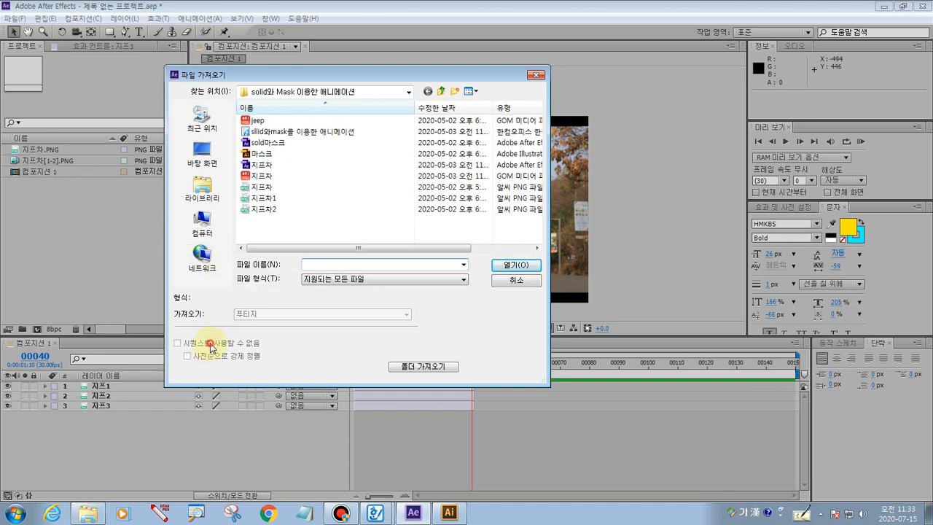
pyautogui.click(510, 281)
pyautogui.click(68, 160)
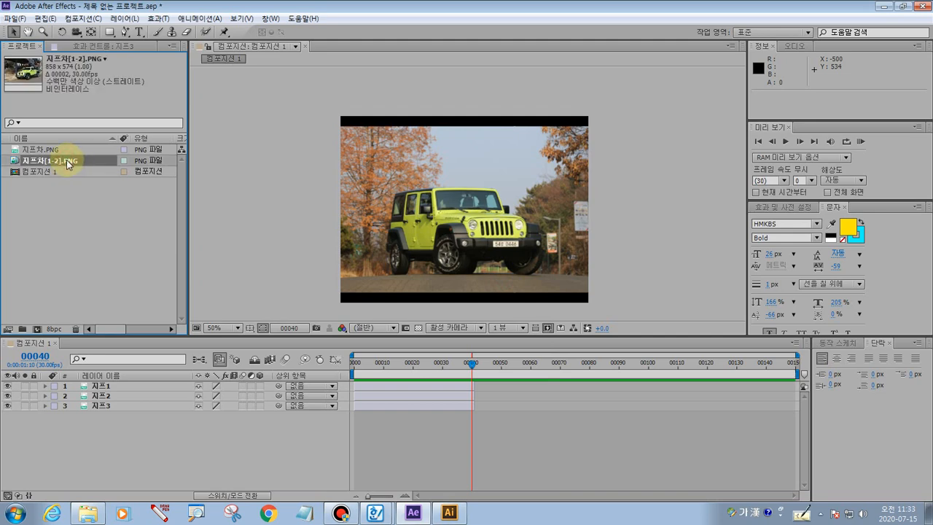
pyautogui.press('Delete')
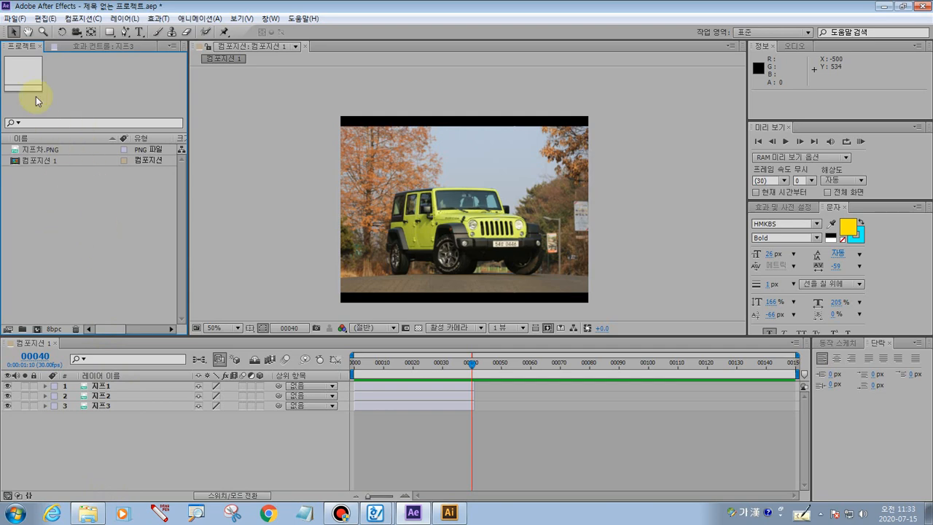
pyautogui.click(15, 18)
pyautogui.moveTo(67, 174)
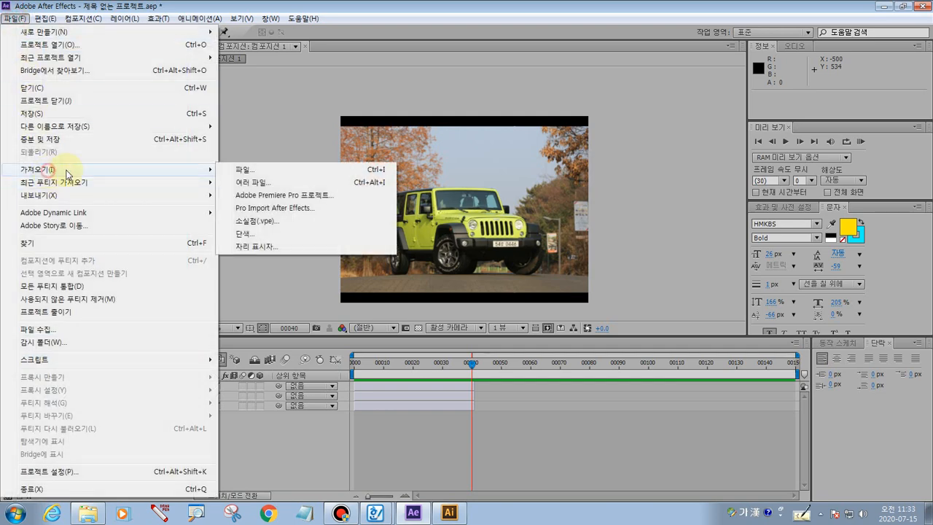
pyautogui.click(250, 170)
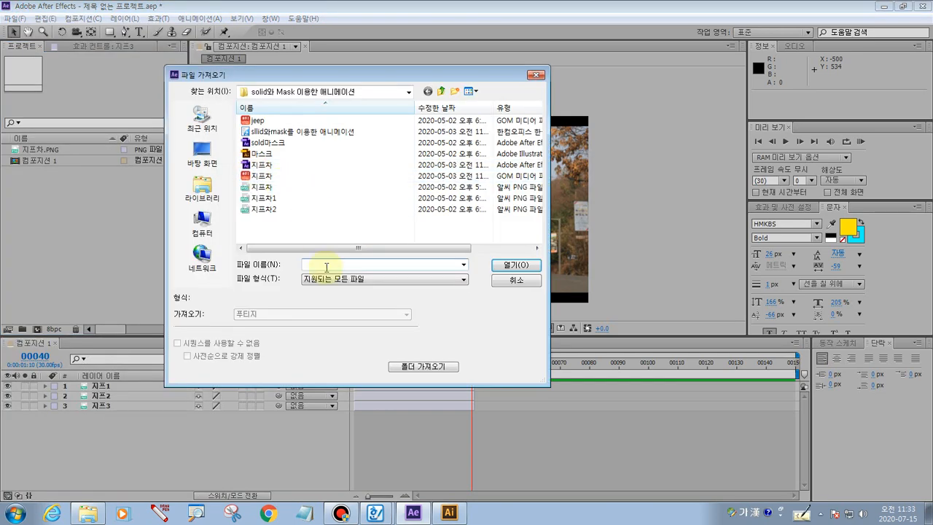
pyautogui.click(257, 209)
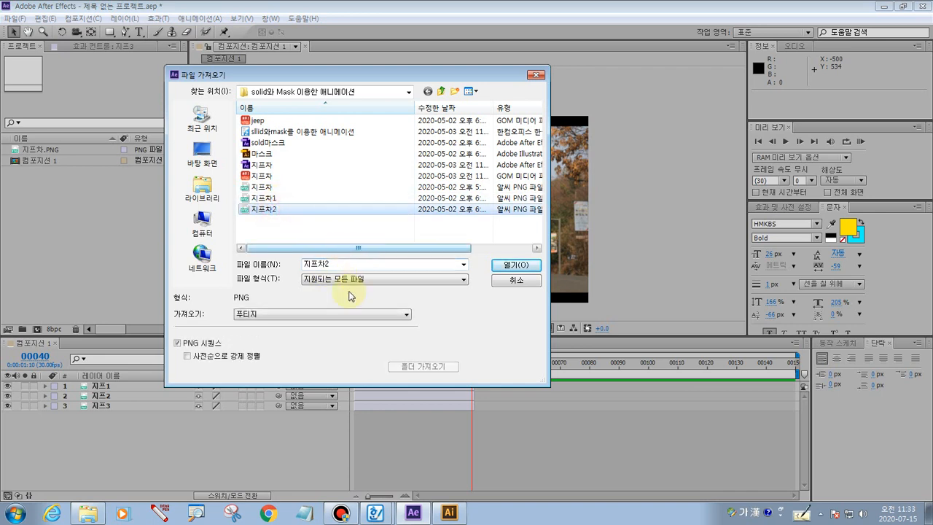
pyautogui.click(208, 343)
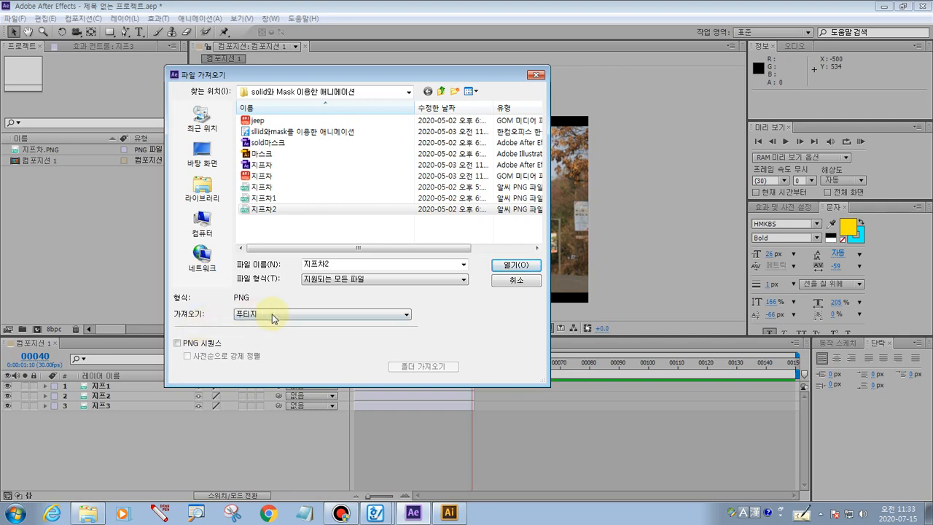
pyautogui.click(510, 280)
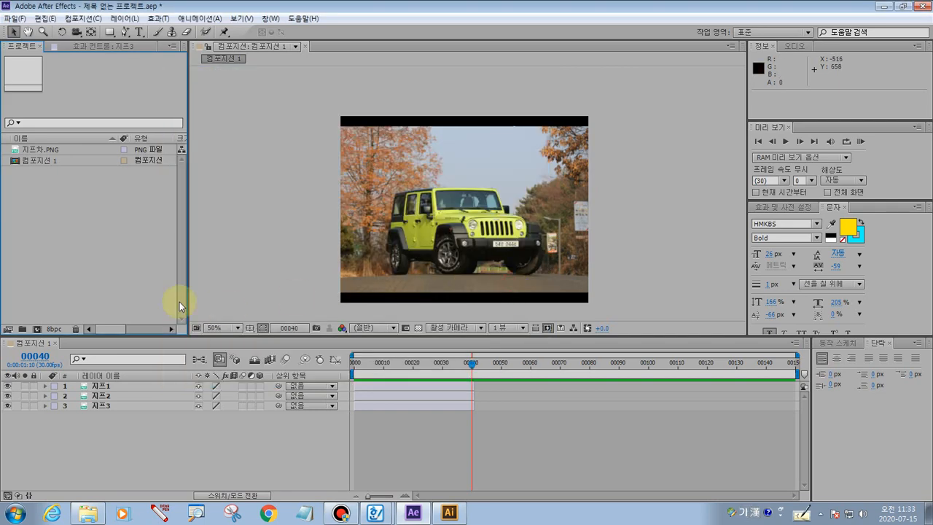
# - Import 지프차2 as a single still image, with the PNG sequence option turned off
pyautogui.click(15, 18)
pyautogui.moveTo(170, 174)
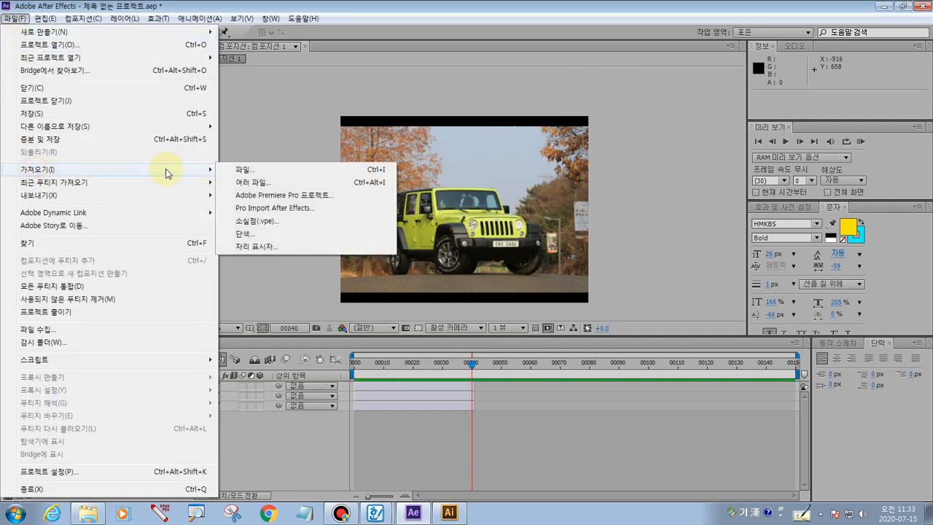
pyautogui.click(239, 173)
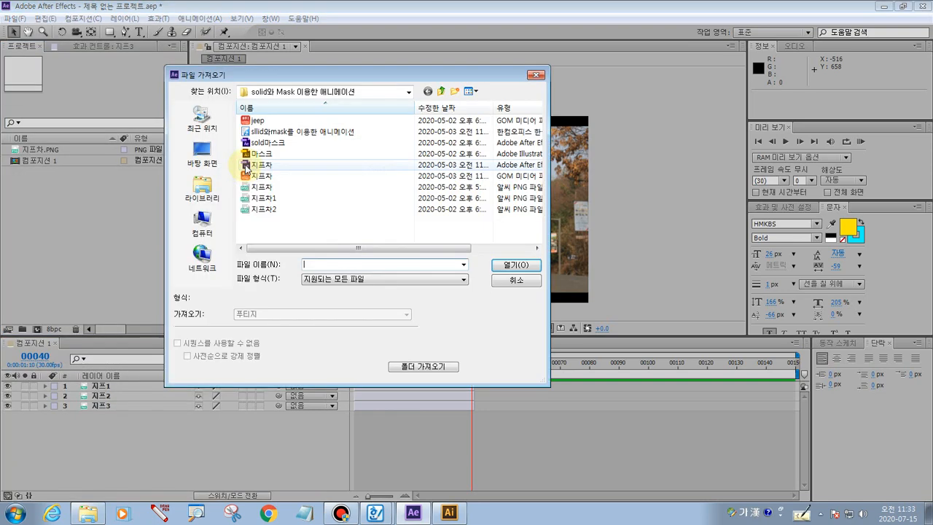
pyautogui.click(267, 210)
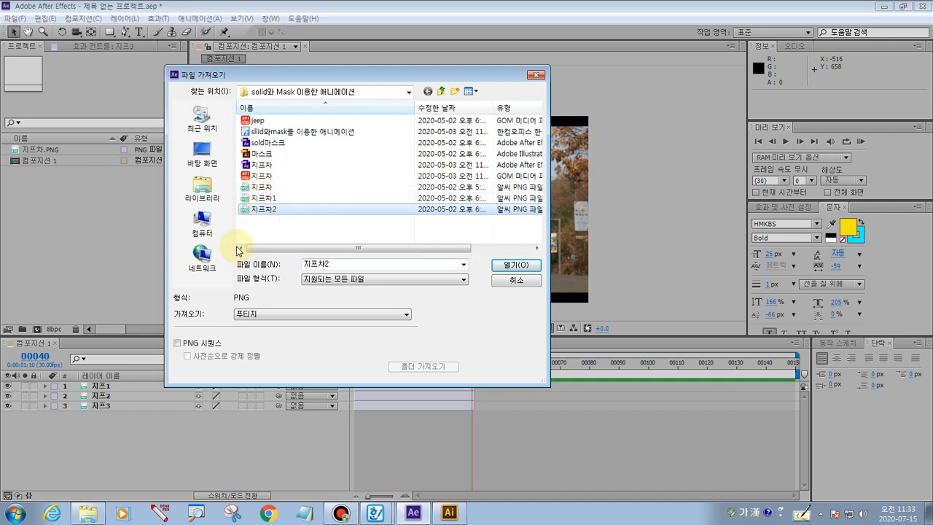
pyautogui.click(189, 347)
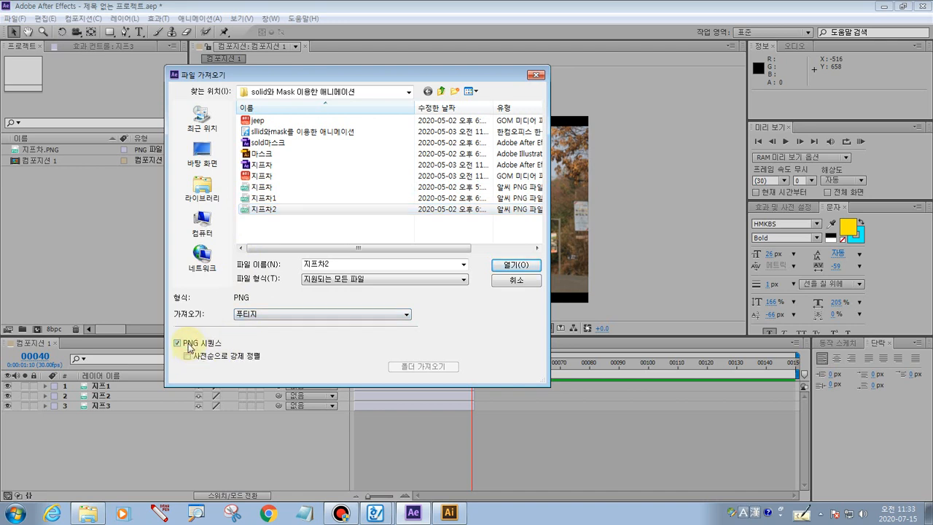
pyautogui.click(189, 348)
pyautogui.click(190, 347)
pyautogui.click(191, 345)
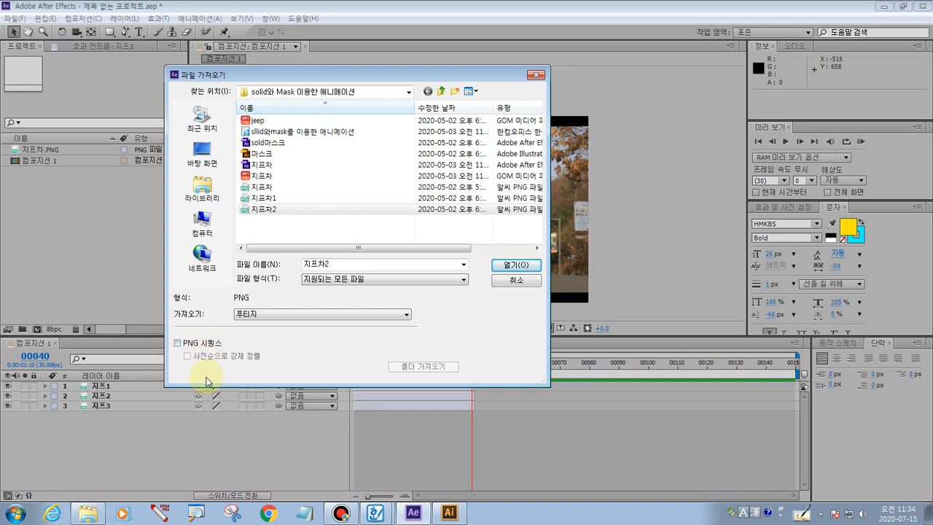
pyautogui.click(188, 347)
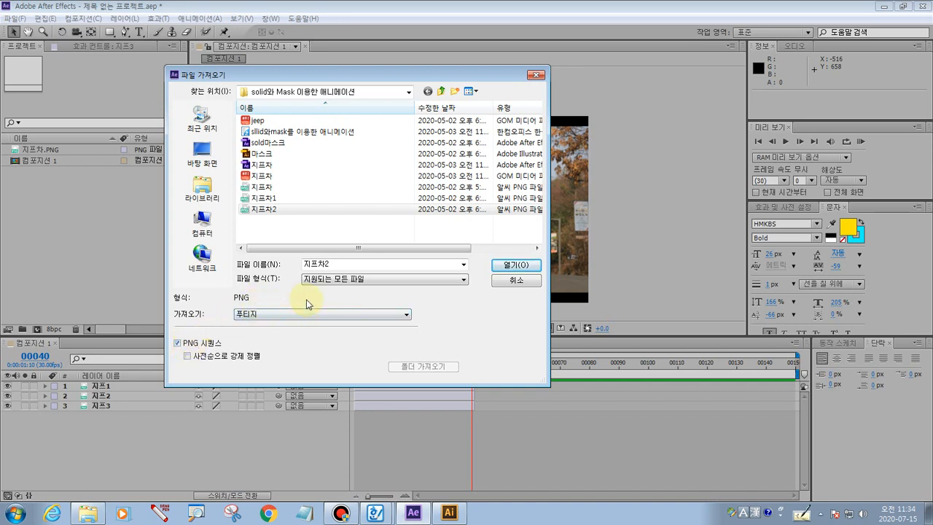
pyautogui.click(182, 344)
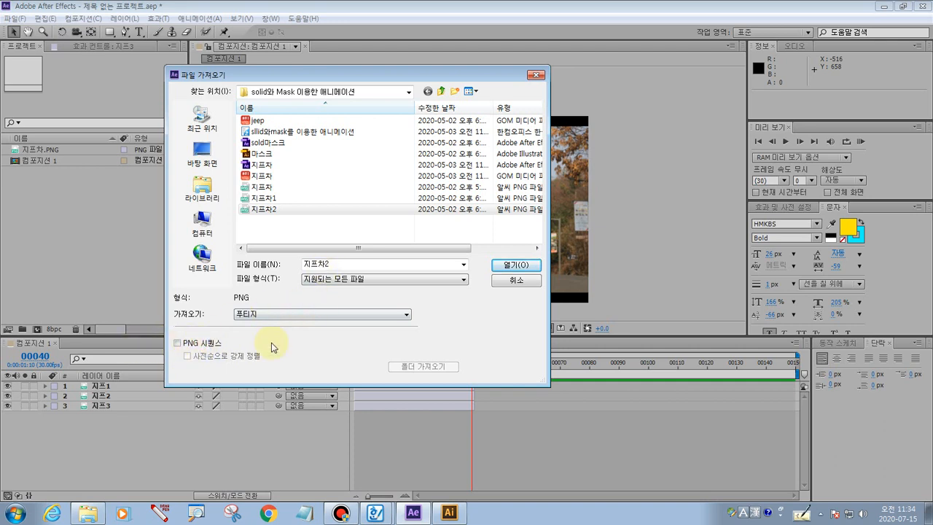
pyautogui.click(209, 345)
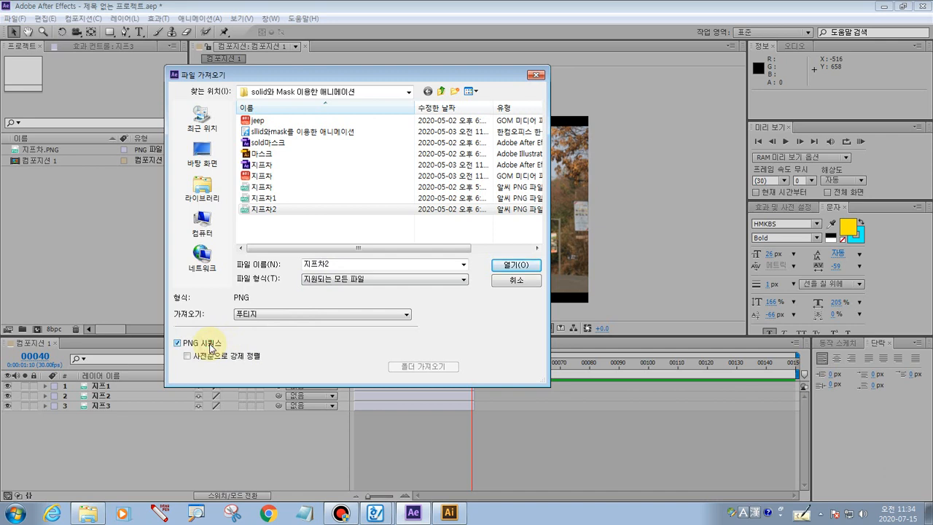
pyautogui.click(209, 346)
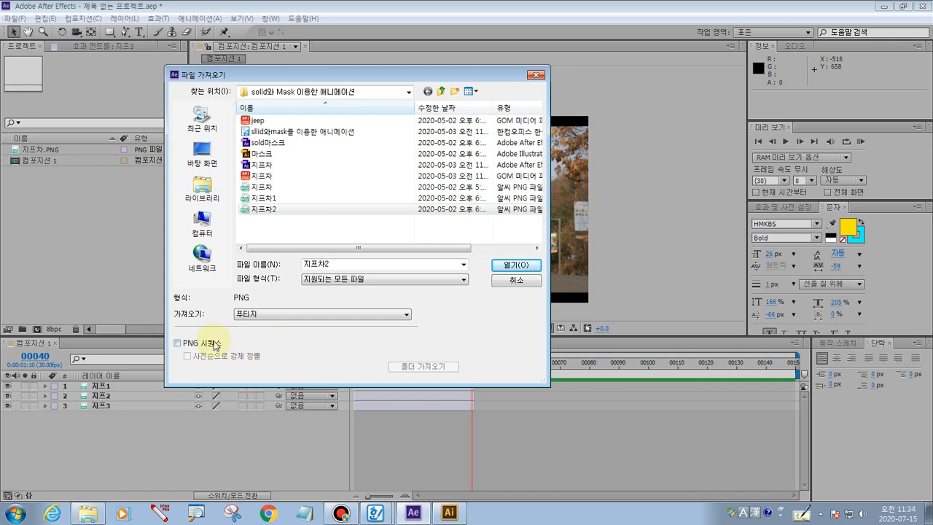
pyautogui.click(501, 268)
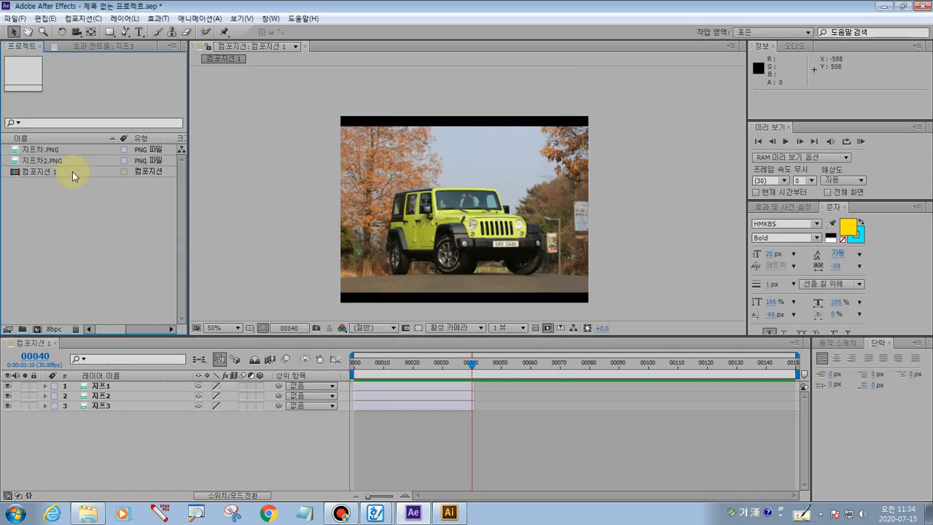
# - Add 지프차2.PNG below the 지프3 layer with its start trimmed to frame 40, and move the current time to frame 42
pyautogui.click(73, 167)
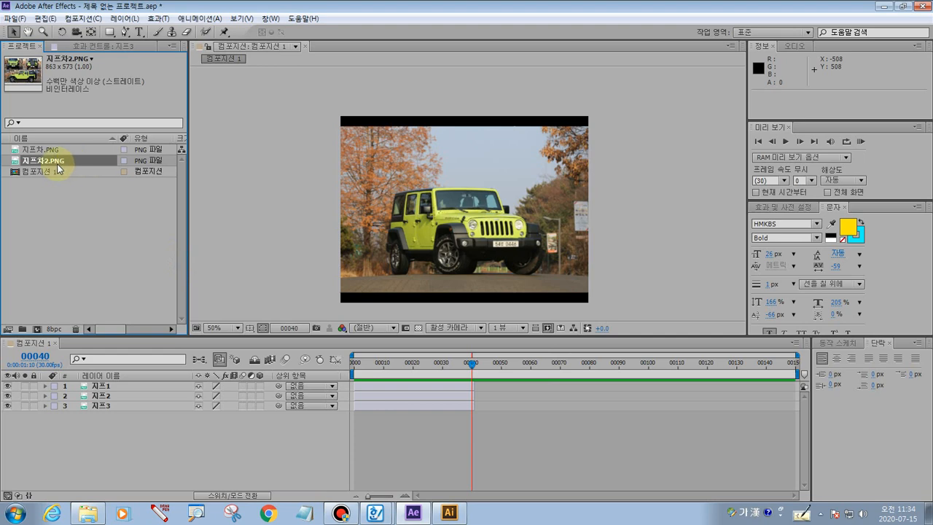
pyautogui.moveTo(45, 165); pyautogui.dragTo(80, 430)
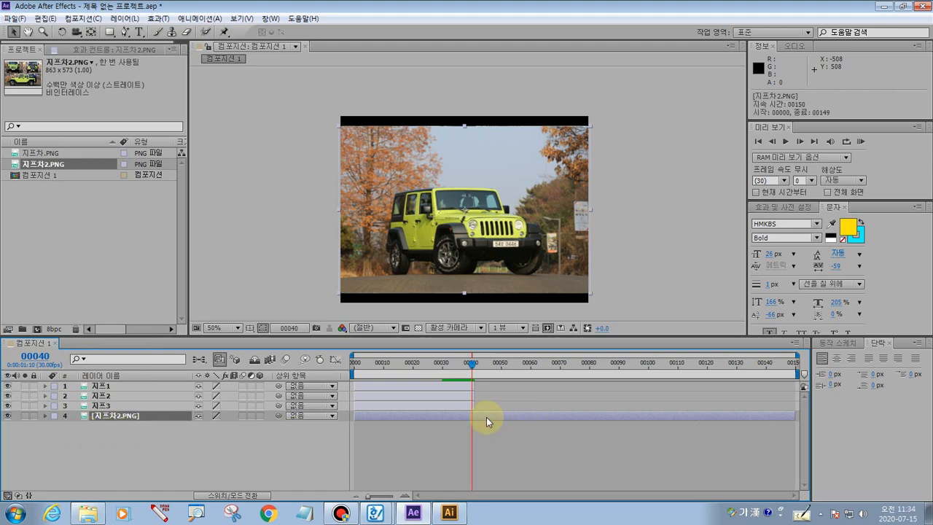
pyautogui.hotkey('alt', '[')
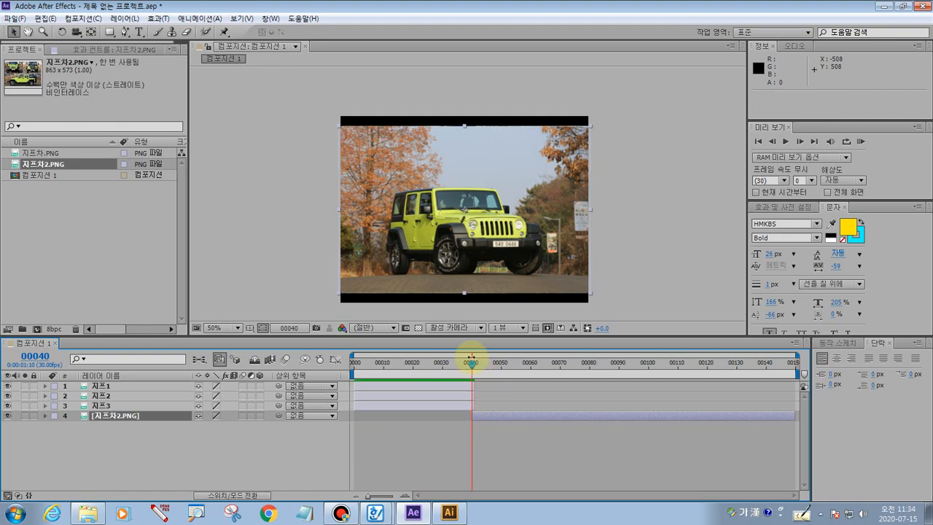
pyautogui.moveTo(472, 363)
pyautogui.mouseDown()
pyautogui.moveTo(754, 364)
pyautogui.moveTo(478, 363)
pyautogui.mouseUp()
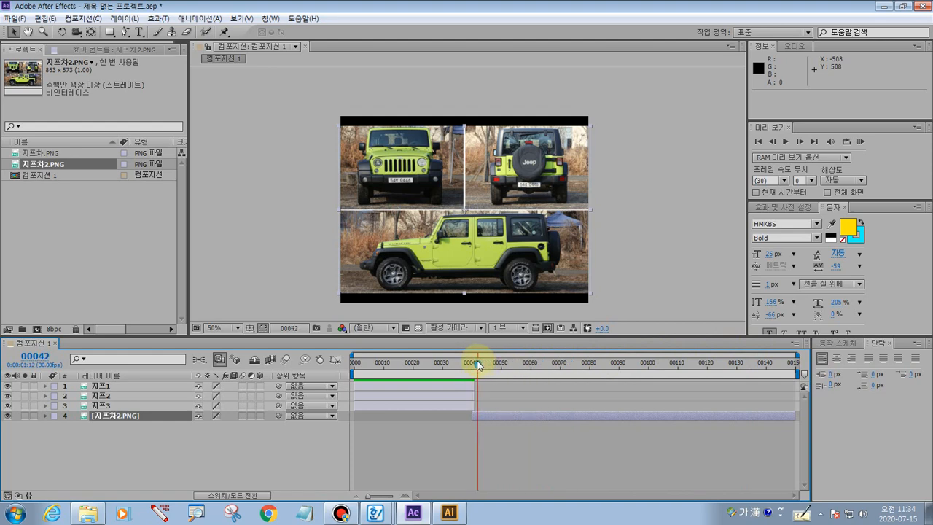
pyautogui.click(204, 467)
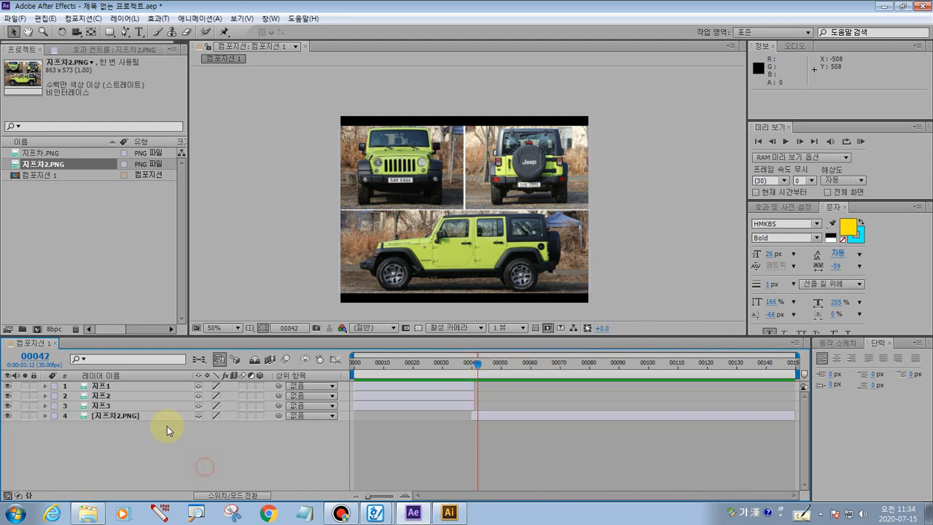
pyautogui.click(115, 417)
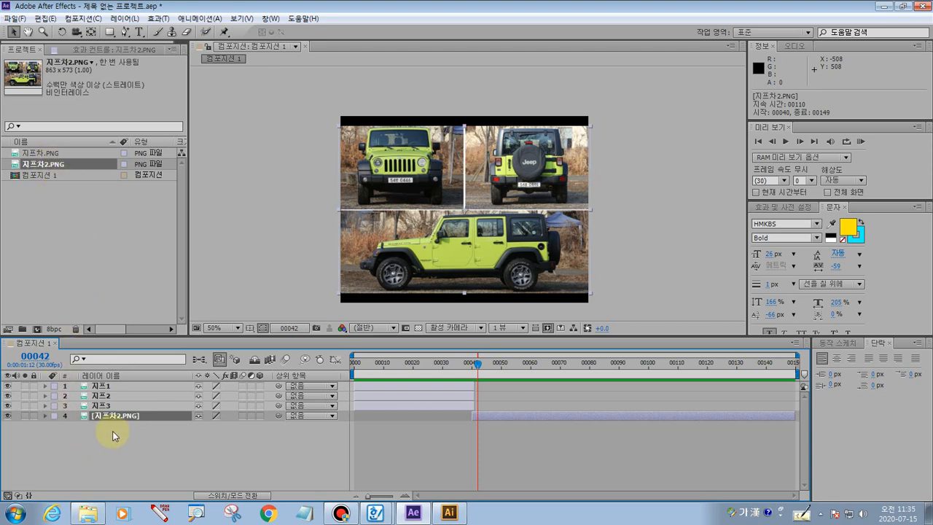
pyautogui.click(108, 435)
pyautogui.click(83, 254)
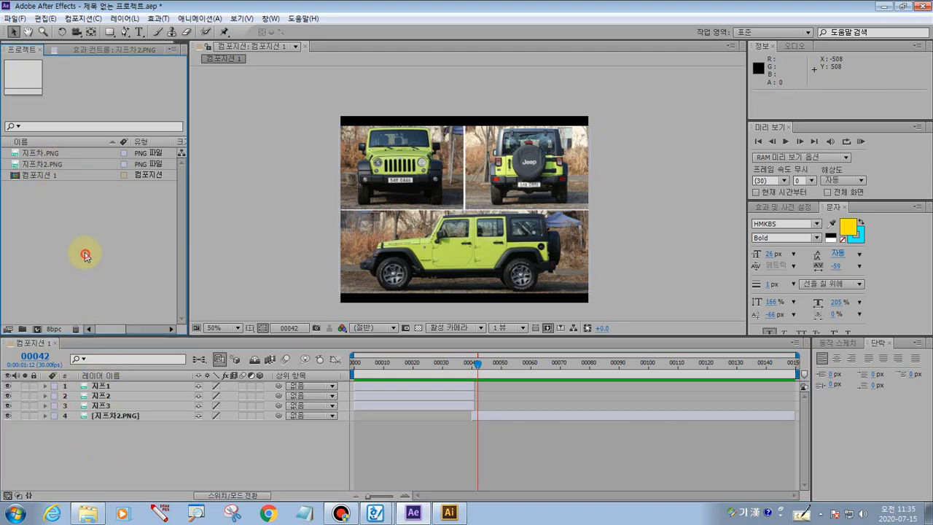
pyautogui.click(50, 153)
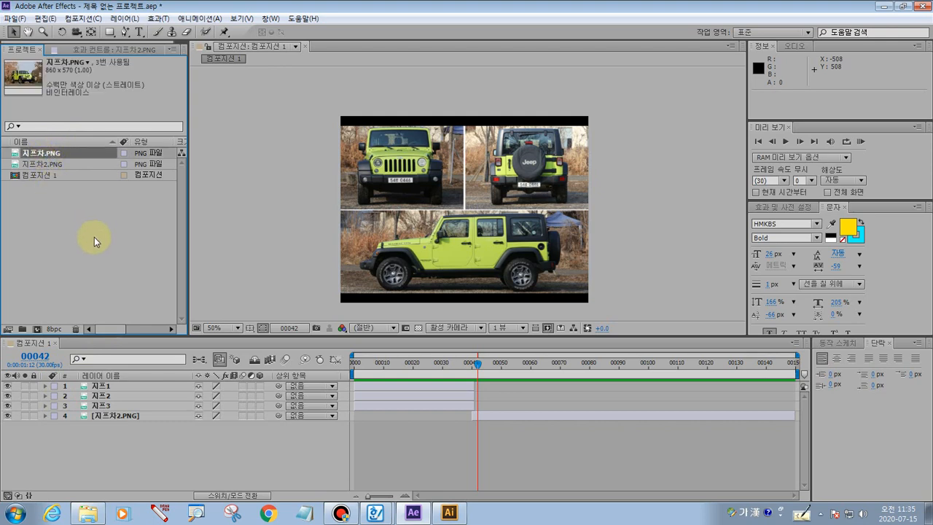
pyautogui.click(66, 439)
# - Draw a circular mask about 268 px across over the front-view jeep on the 지프차2.PNG layer with the Ellipse tool
pyautogui.click(120, 416)
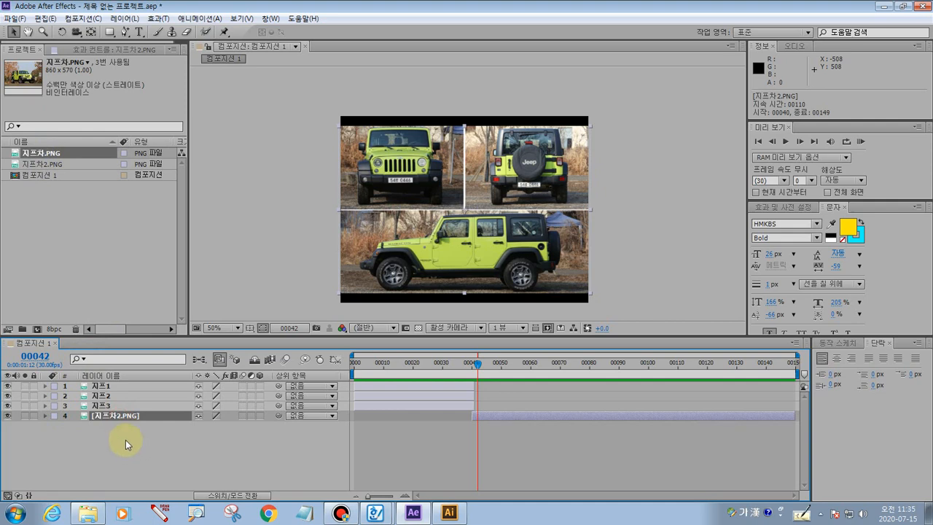
pyautogui.click(110, 33)
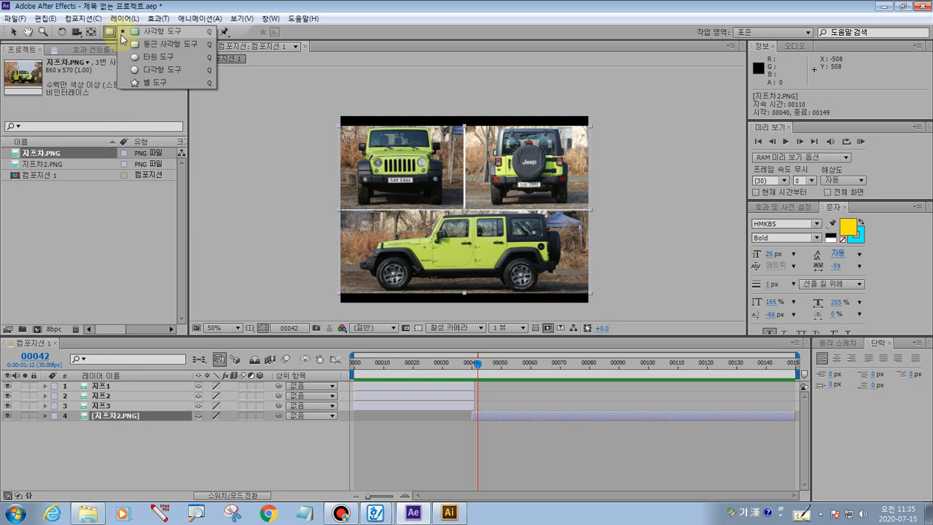
pyautogui.click(154, 56)
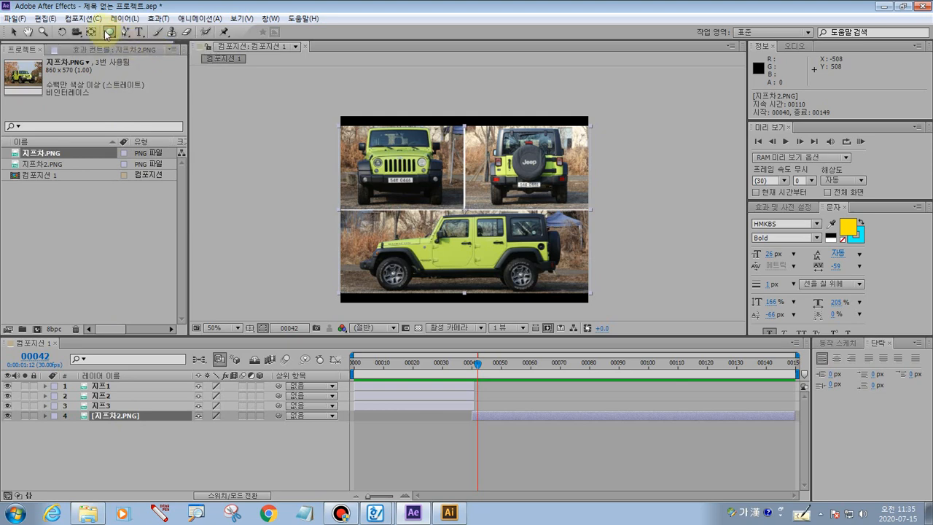
pyautogui.click(110, 33)
pyautogui.click(150, 63)
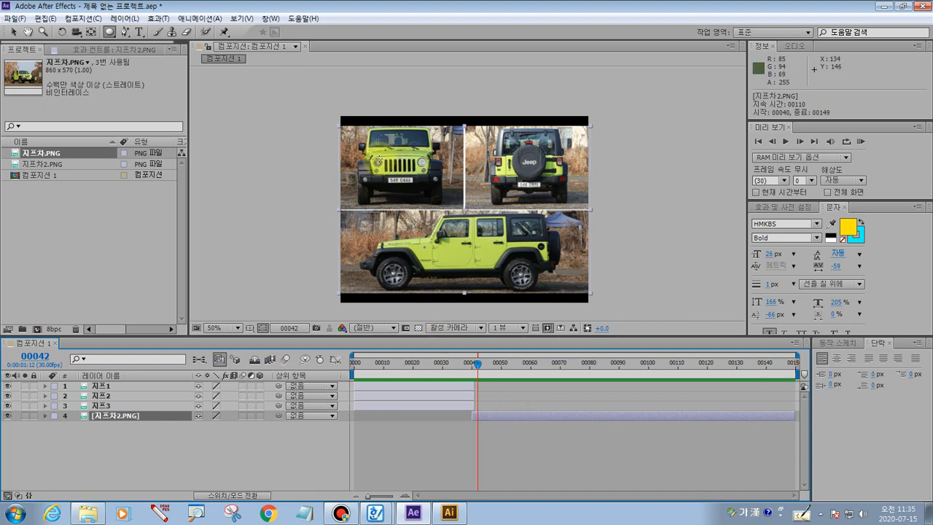
pyautogui.moveTo(353, 131)
pyautogui.mouseDown()
pyautogui.moveTo(396, 187)
pyautogui.moveTo(431, 205)
pyautogui.moveTo(429, 193)
pyautogui.mouseUp()
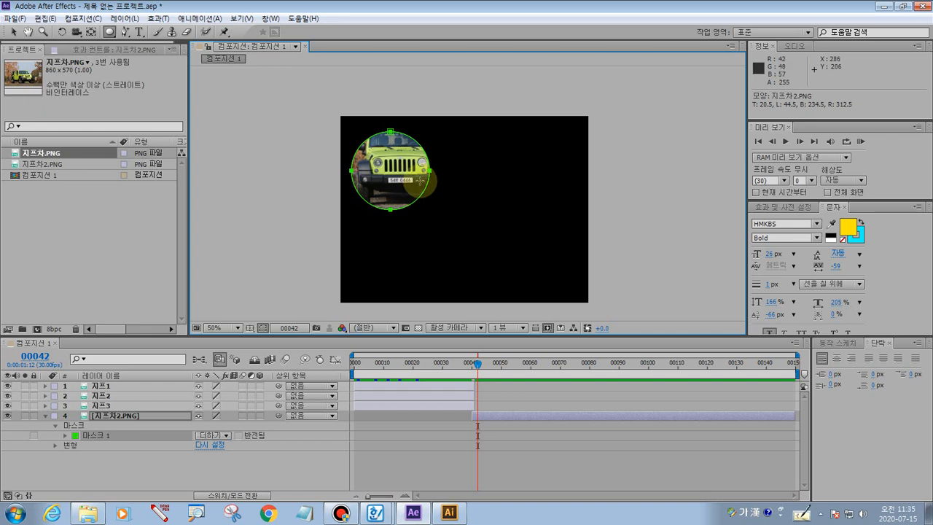
# - Try moving the masked 지프차2.PNG layer about 270 px to the right in the composition, and undo the move
pyautogui.click(13, 31)
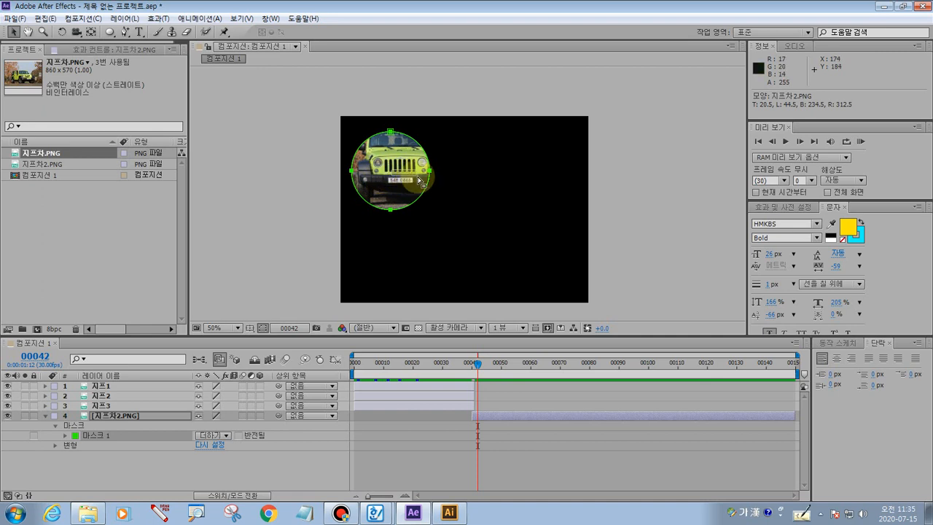
pyautogui.moveTo(392, 173); pyautogui.dragTo(453, 182)
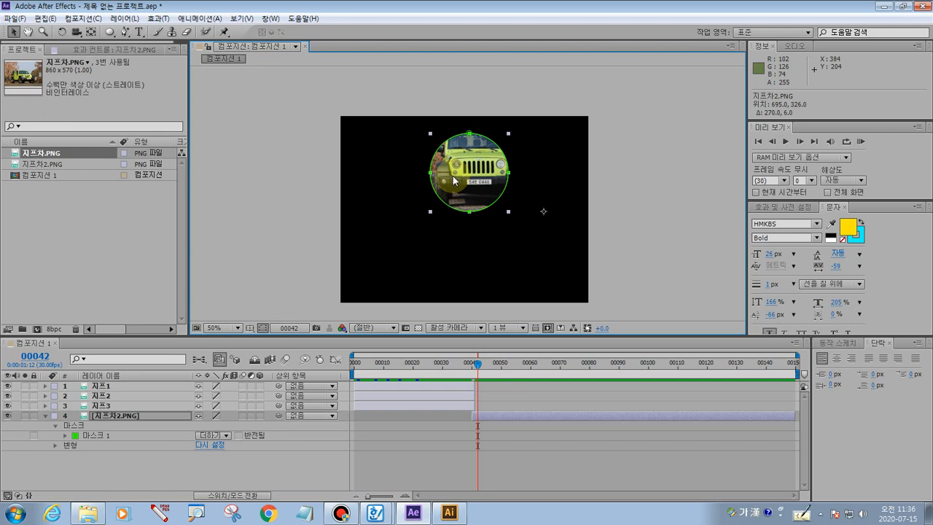
pyautogui.hotkey('ctrl', 'z')
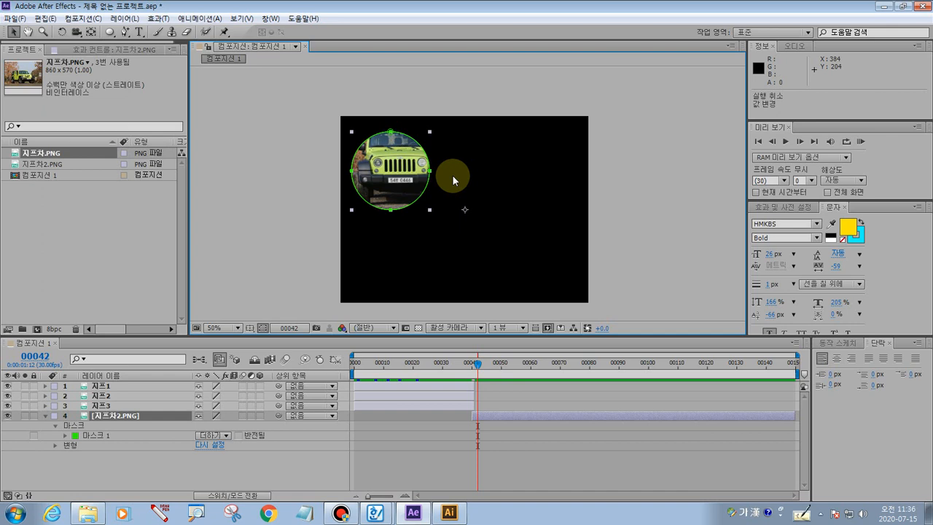
# - Try moving only the circular mask on the 지프차2.PNG layer from the front-view jeep to the rear-view jeep
pyautogui.click(420, 199)
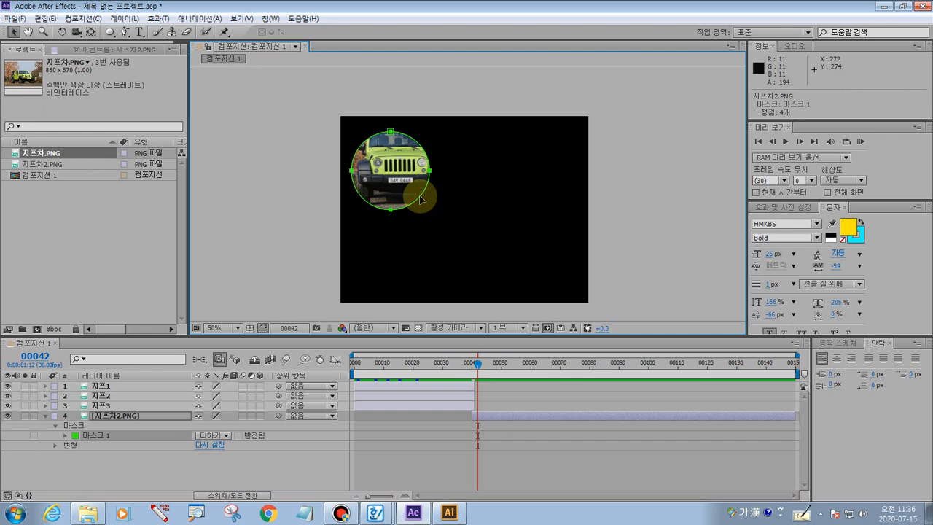
pyautogui.moveTo(421, 199); pyautogui.dragTo(559, 197)
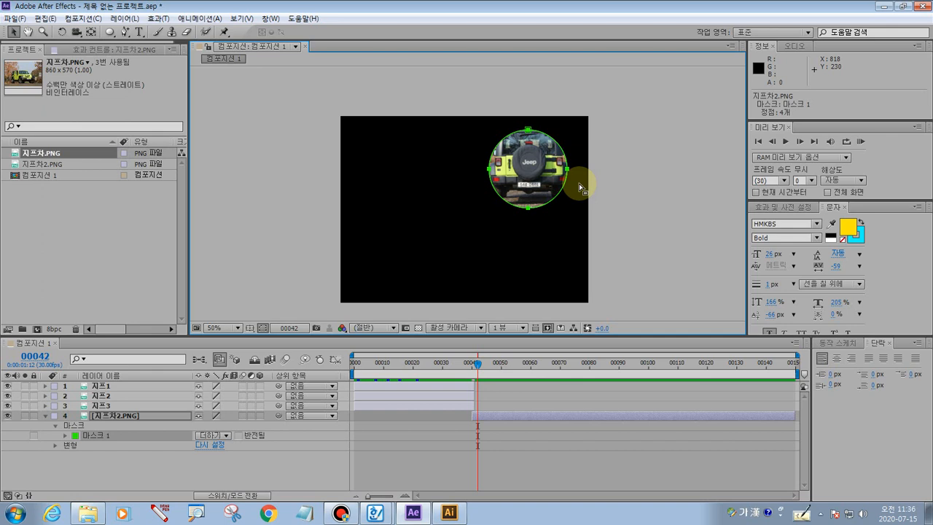
pyautogui.click(527, 173)
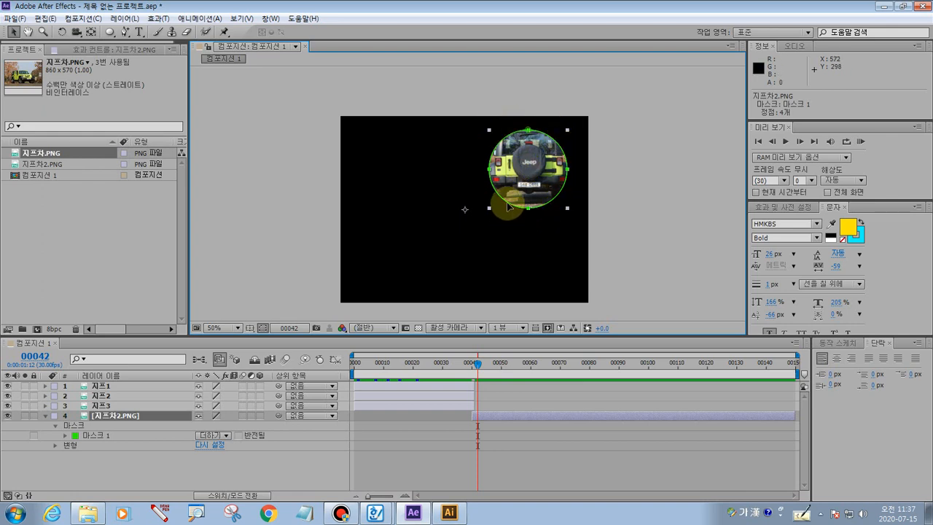
# - Try pulling the lower part of the mask path downward at the rear-view jeep, and undo the path distortions
pyautogui.moveTo(507, 204); pyautogui.dragTo(500, 222)
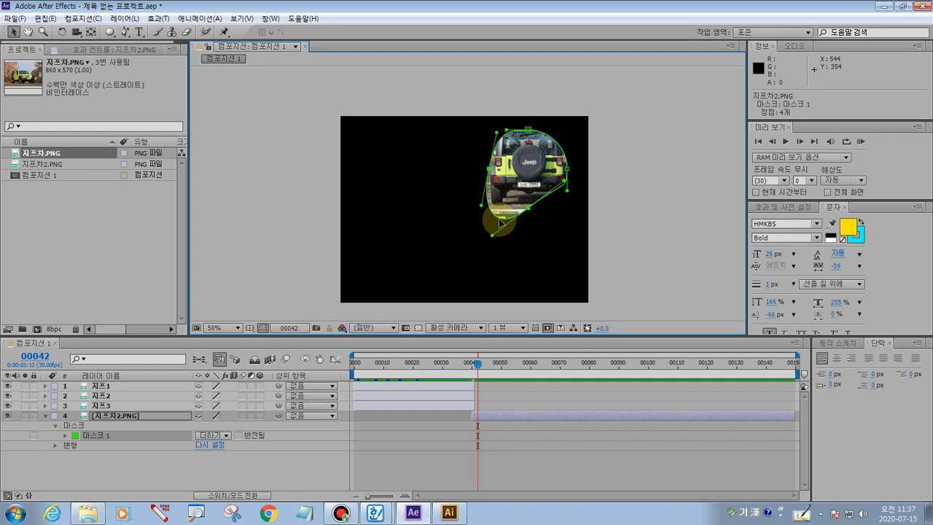
pyautogui.moveTo(500, 222); pyautogui.dragTo(539, 265)
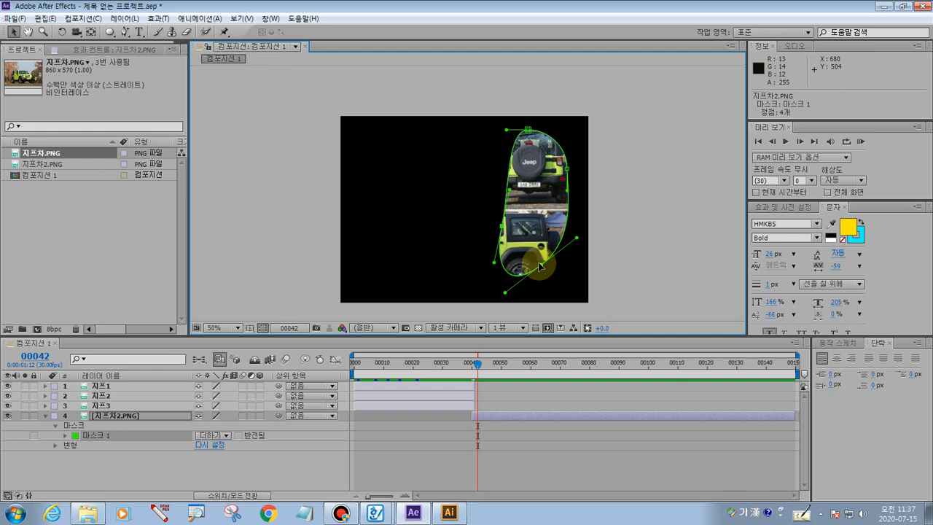
pyautogui.hotkey('ctrl', 'z')
pyautogui.hotkey('ctrl', 'z')
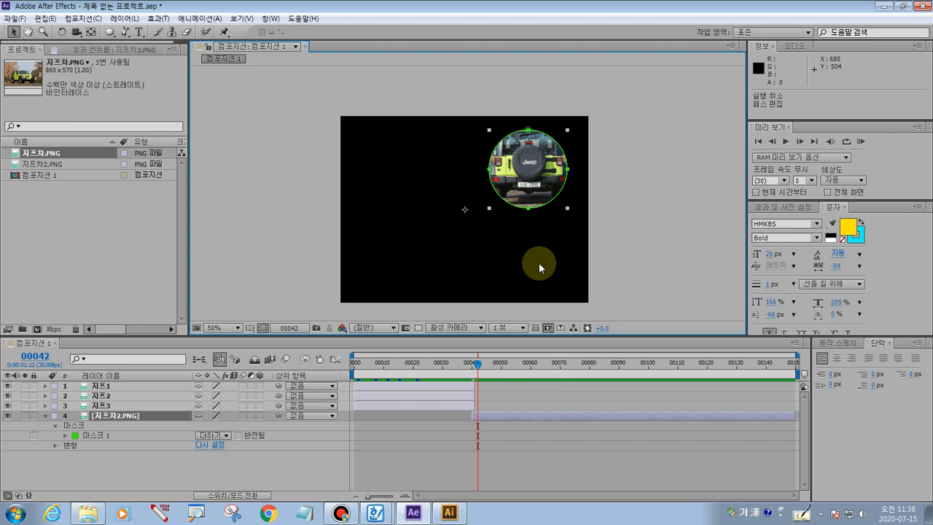
pyautogui.click(651, 207)
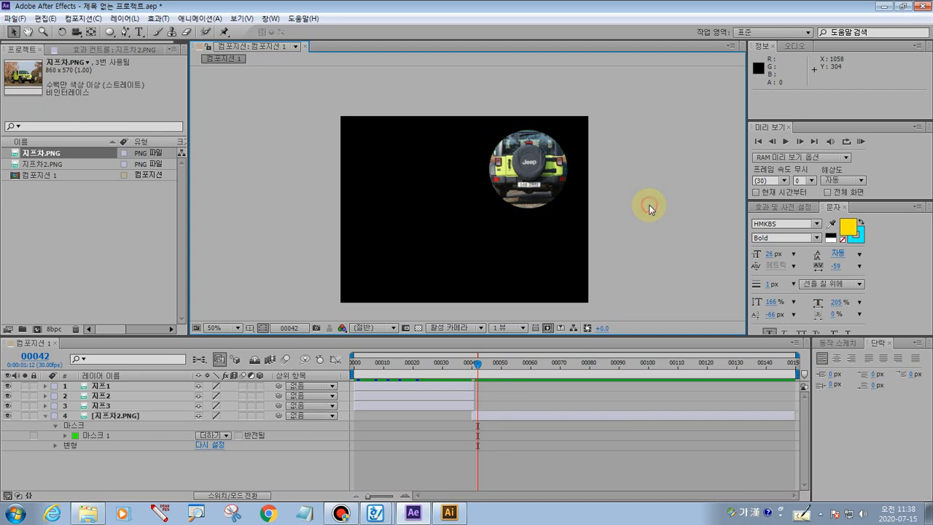
pyautogui.click(559, 191)
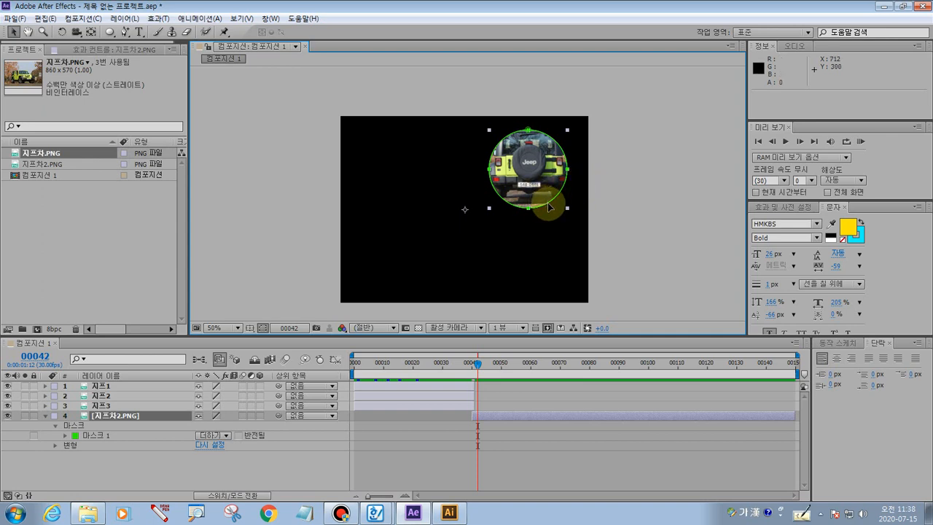
pyautogui.moveTo(548, 205); pyautogui.dragTo(538, 211)
pyautogui.hotkey('ctrl', 'z')
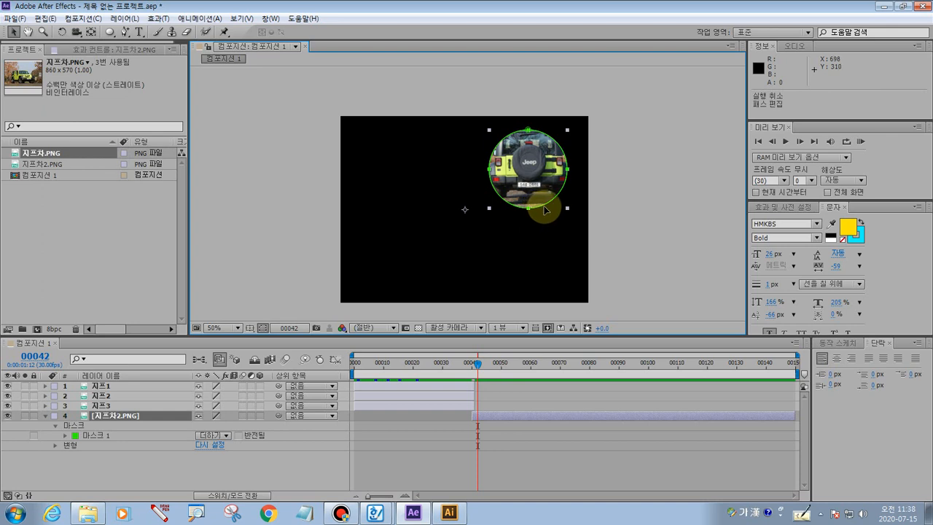
# - Try moving the circular mask to the side-view jeep's rear wheel, its front wheel, the front-view jeep, and the composition's centre
pyautogui.moveTo(545, 207); pyautogui.dragTo(542, 277)
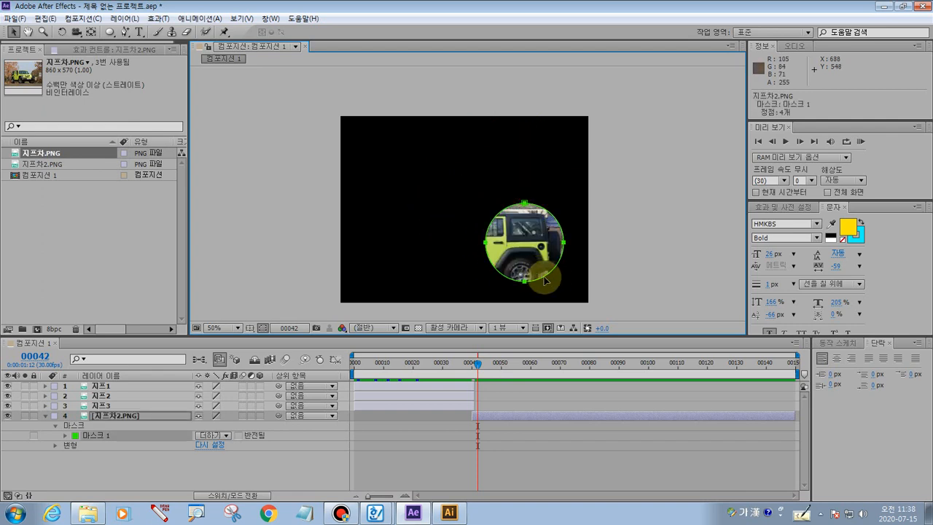
pyautogui.moveTo(544, 279); pyautogui.dragTo(428, 284)
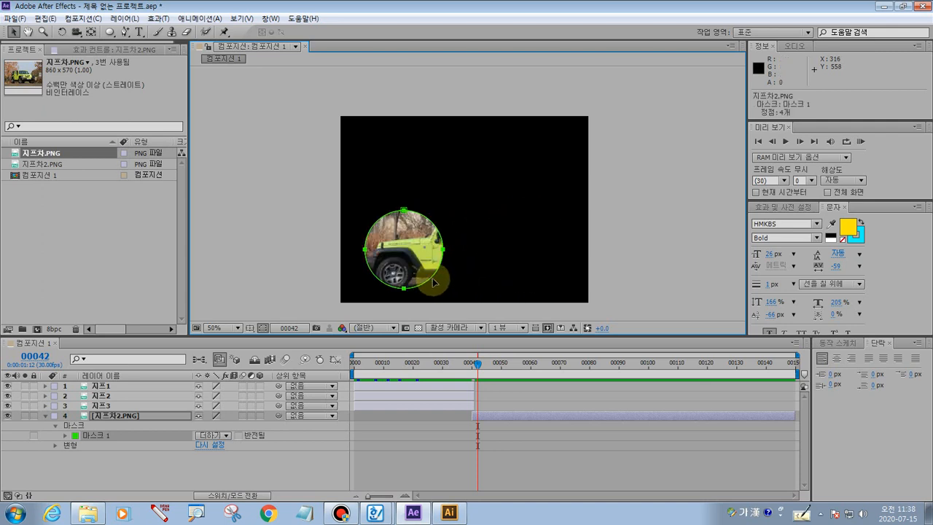
pyautogui.moveTo(433, 280); pyautogui.dragTo(421, 197)
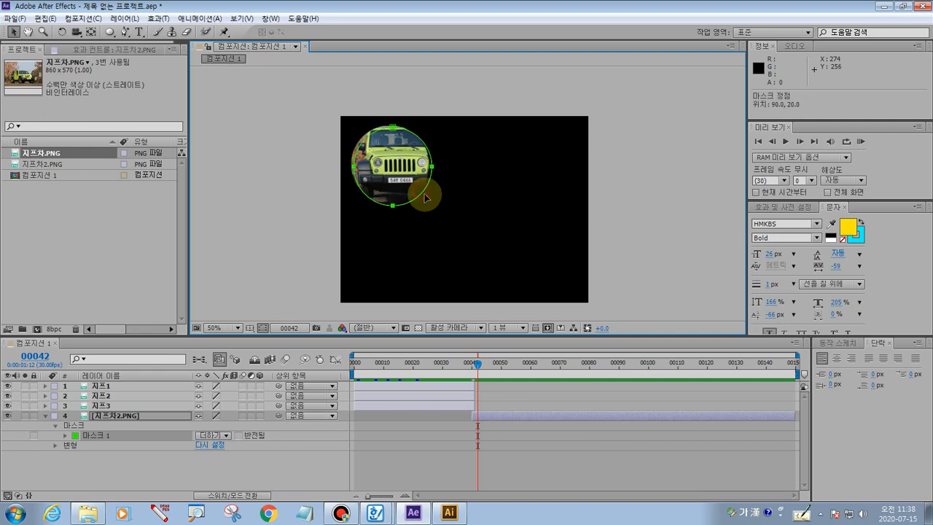
pyautogui.moveTo(422, 196); pyautogui.dragTo(492, 239)
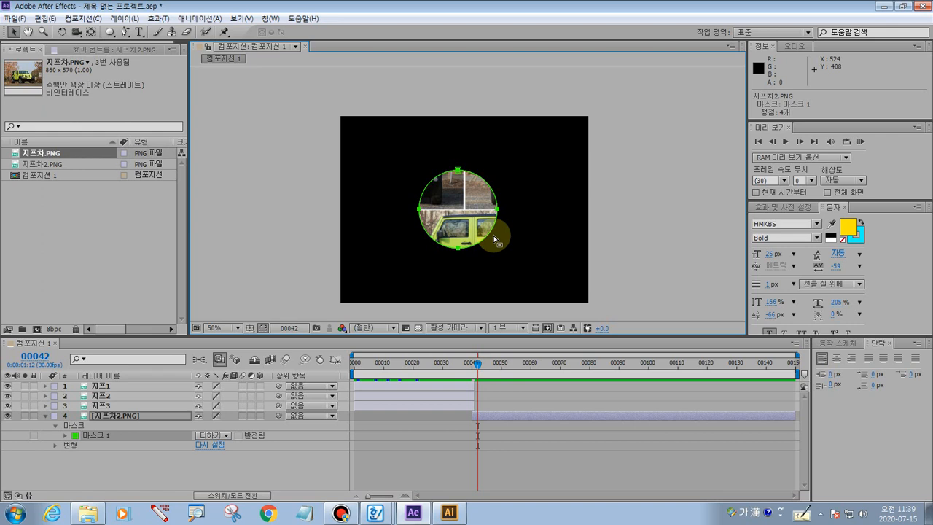
# - Try scaling the mask to about 206% around its centre, and undo the trial changes back to the mask's front-view jeep position
pyautogui.doubleClick(495, 238)
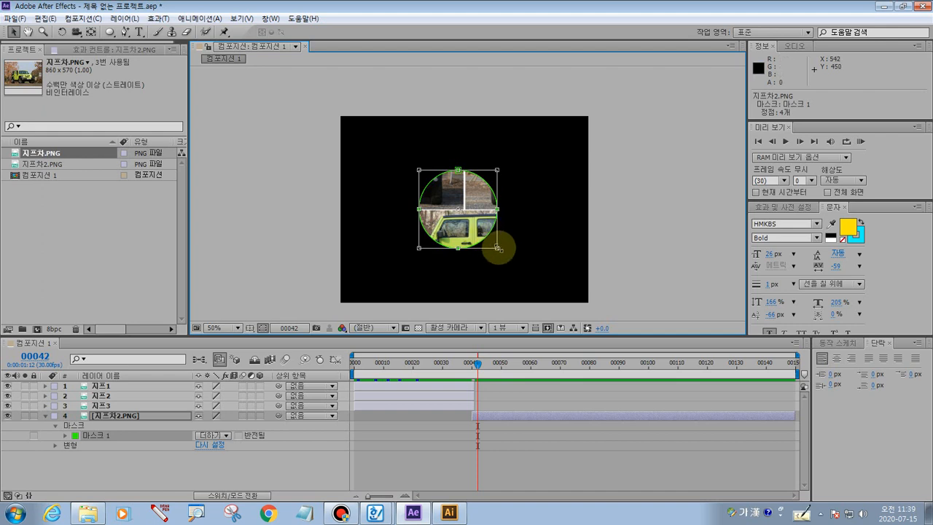
pyautogui.moveTo(498, 250); pyautogui.dragTo(584, 293)
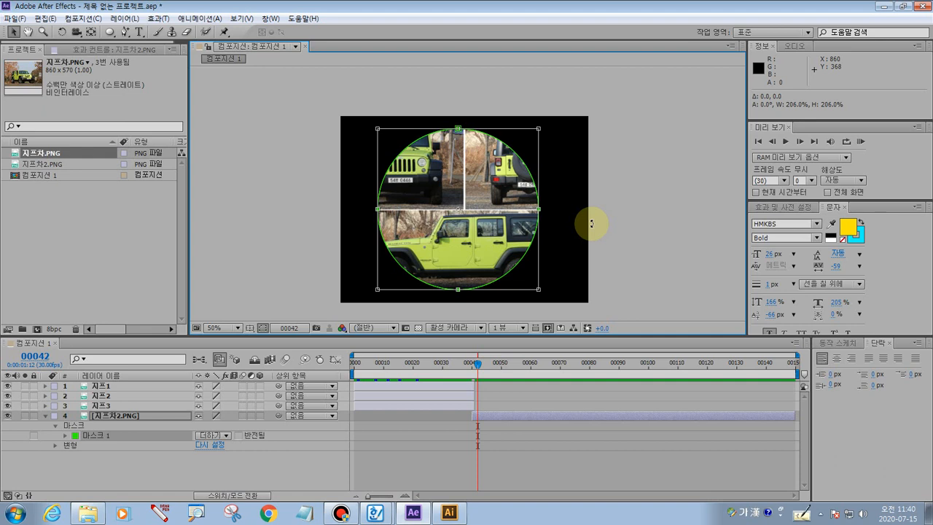
pyautogui.hotkey('ctrl', 'z')
pyautogui.hotkey('ctrl', 'z')
pyautogui.hotkey('ctrl', 'z')
pyautogui.hotkey('ctrl', 'z')
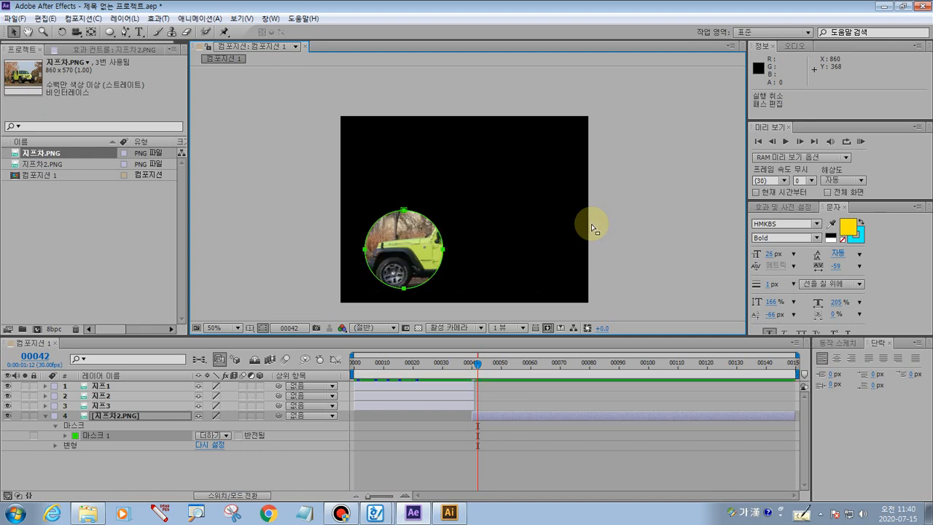
pyautogui.hotkey('ctrl', 'z')
pyautogui.hotkey('ctrl', 'z')
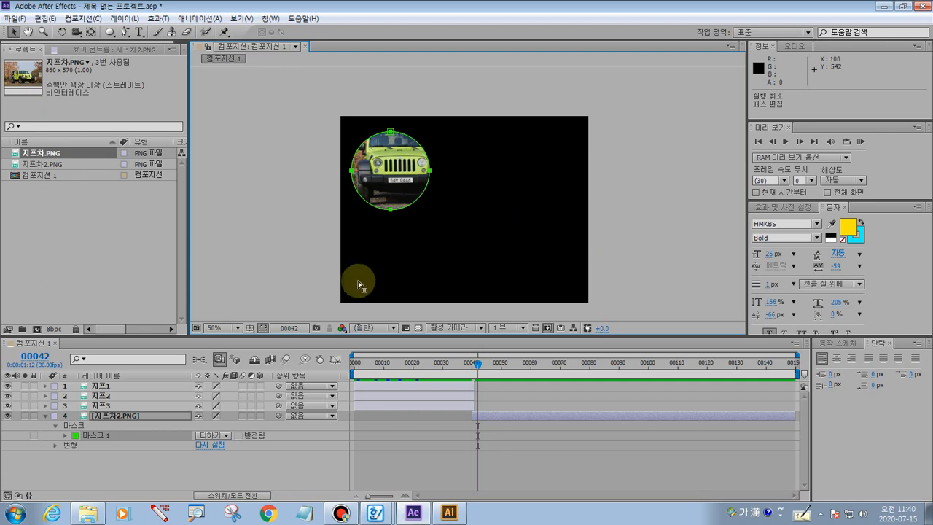
# - Set a Mask Path keyframe for 마스크 1 at frame 42, and move the current time to frame 60
pyautogui.click(66, 436)
pyautogui.click(85, 444)
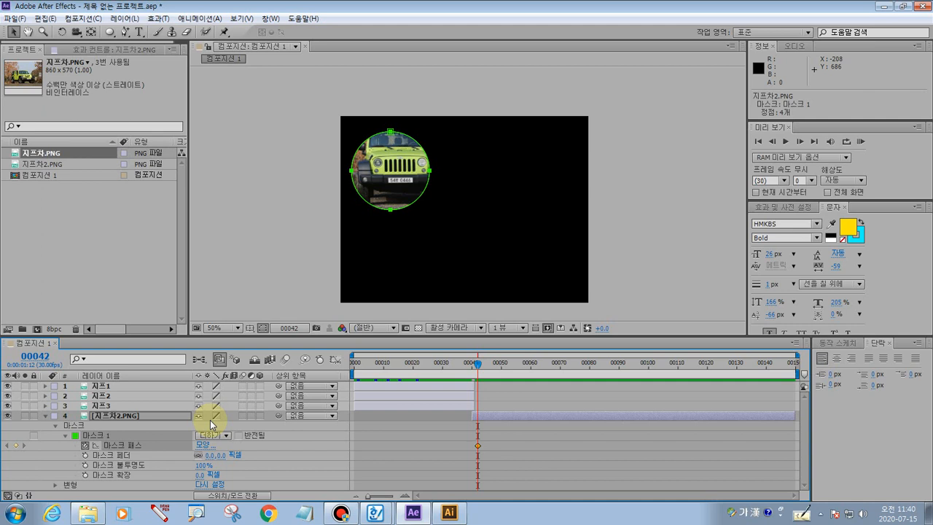
pyautogui.moveTo(480, 363); pyautogui.dragTo(532, 369)
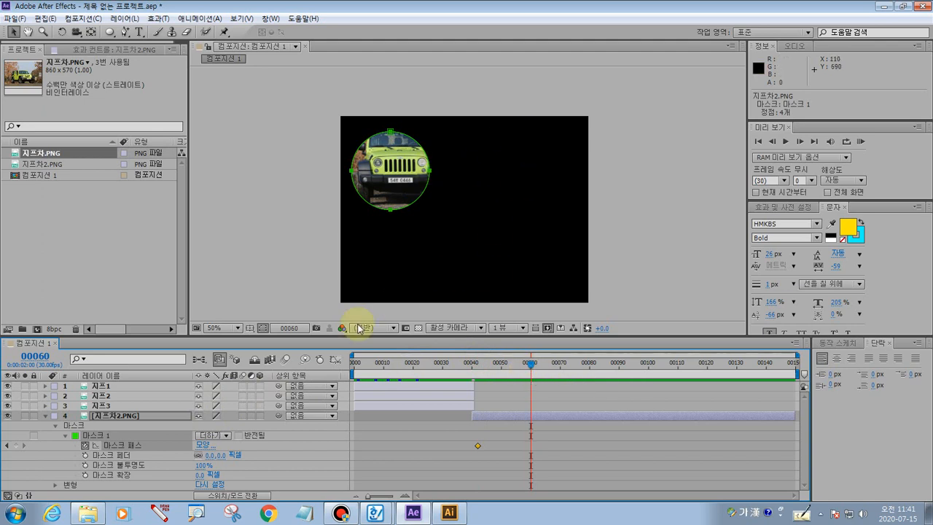
pyautogui.click(159, 513)
pyautogui.moveTo(566, 193)
pyautogui.mouseDown()
pyautogui.moveTo(535, 129)
pyautogui.moveTo(584, 161)
pyautogui.moveTo(546, 198)
pyautogui.mouseUp()
pyautogui.moveTo(414, 202)
pyautogui.mouseDown()
pyautogui.moveTo(429, 206)
pyautogui.moveTo(419, 188)
pyautogui.moveTo(437, 198)
pyautogui.moveTo(427, 186)
pyautogui.moveTo(436, 171)
pyautogui.moveTo(542, 174)
pyautogui.moveTo(542, 182)
pyautogui.moveTo(548, 169)
pyautogui.mouseUp()
pyautogui.press('Escape')
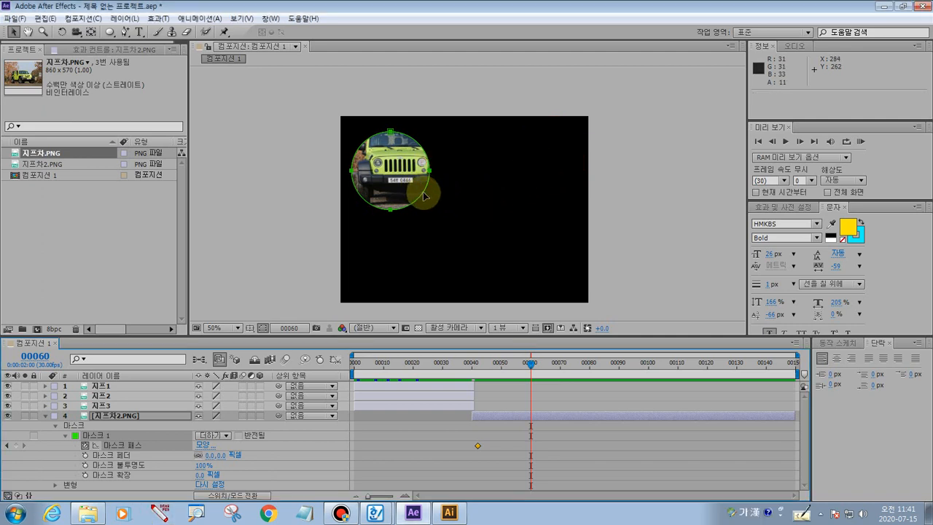
# - Keyframe the circular mask over the rear-view jeep at frame 60 and over the side-view jeep's rear wheel at frame 80
pyautogui.moveTo(427, 191); pyautogui.dragTo(558, 195)
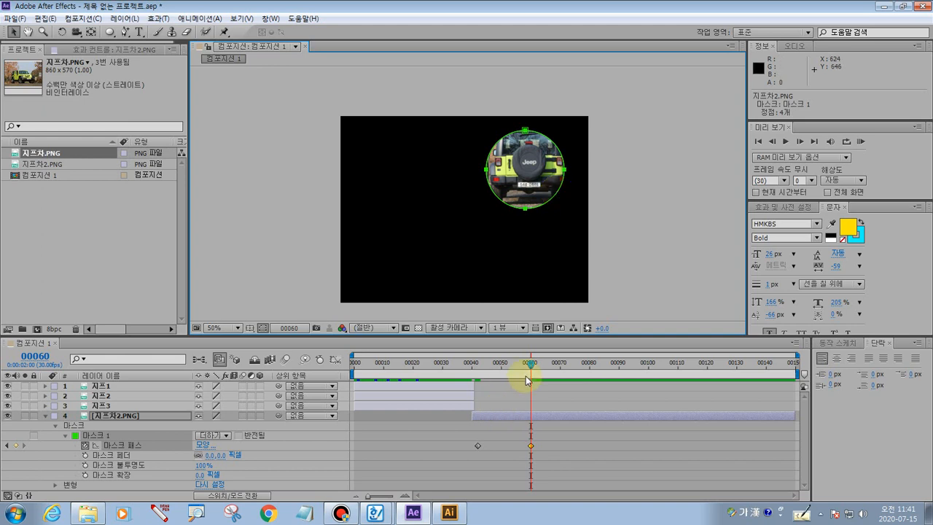
pyautogui.moveTo(526, 375); pyautogui.dragTo(582, 382)
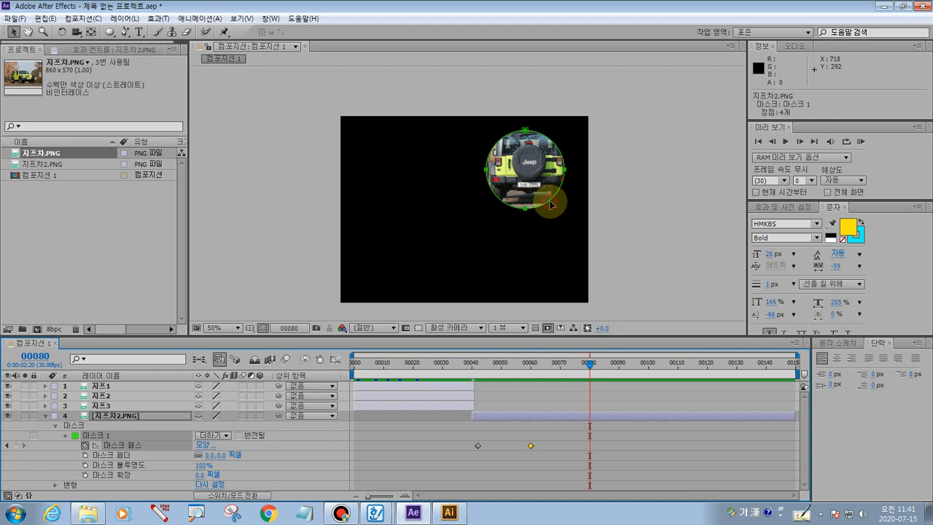
pyautogui.moveTo(550, 206); pyautogui.dragTo(550, 287)
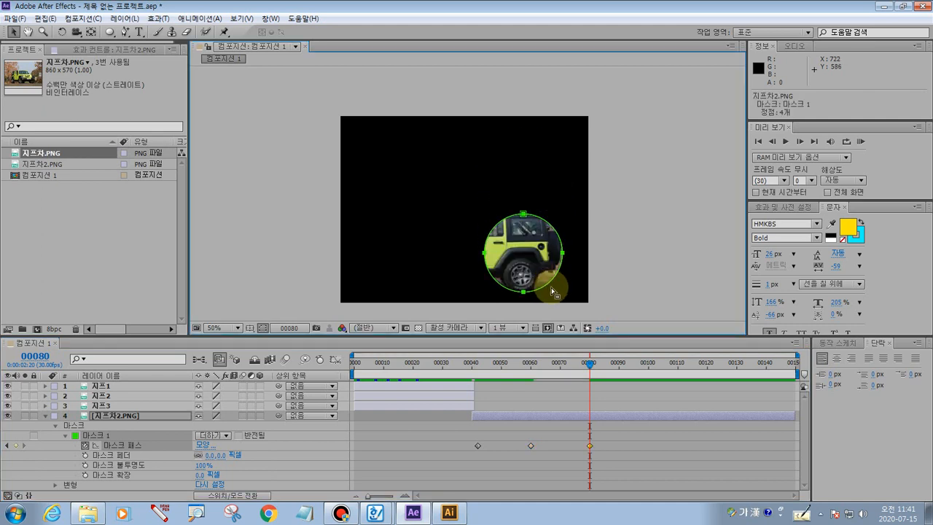
# - Keyframe the circular mask over the side-view jeep's front wheel at frame 100 and at the composition's centre at frame 110
pyautogui.moveTo(590, 365); pyautogui.dragTo(648, 366)
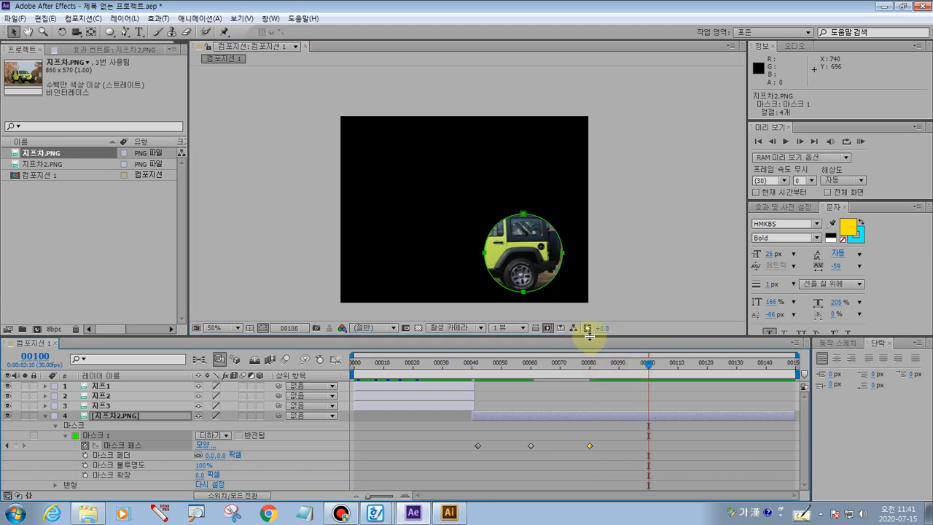
pyautogui.moveTo(548, 287); pyautogui.dragTo(413, 285)
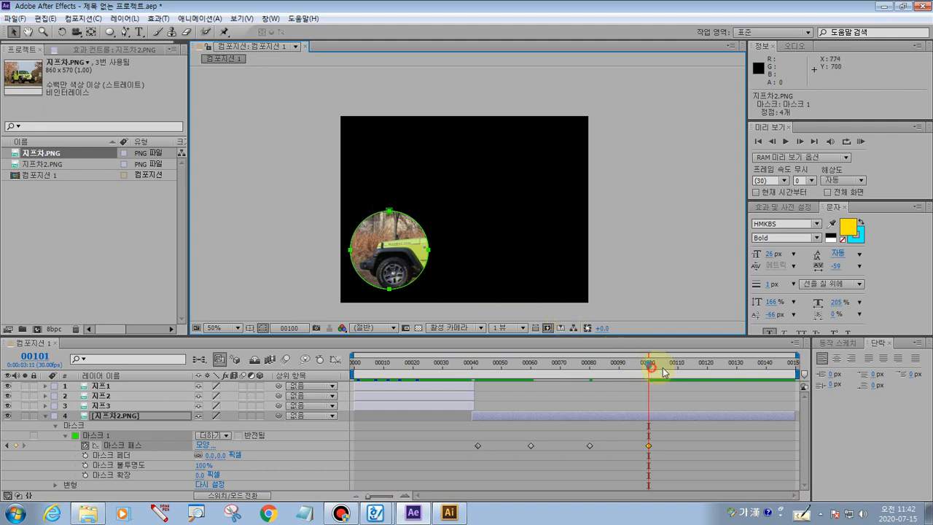
pyautogui.moveTo(649, 362); pyautogui.dragTo(677, 365)
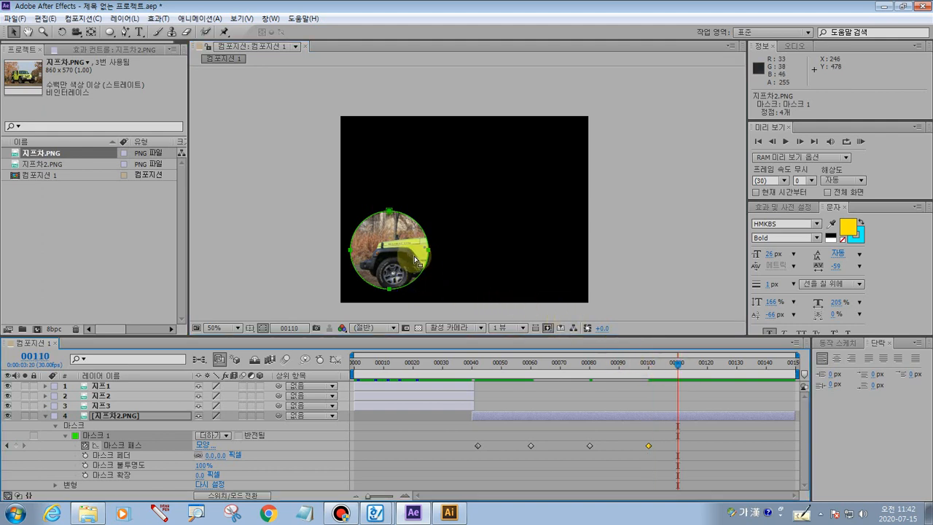
pyautogui.moveTo(425, 235); pyautogui.dragTo(495, 196)
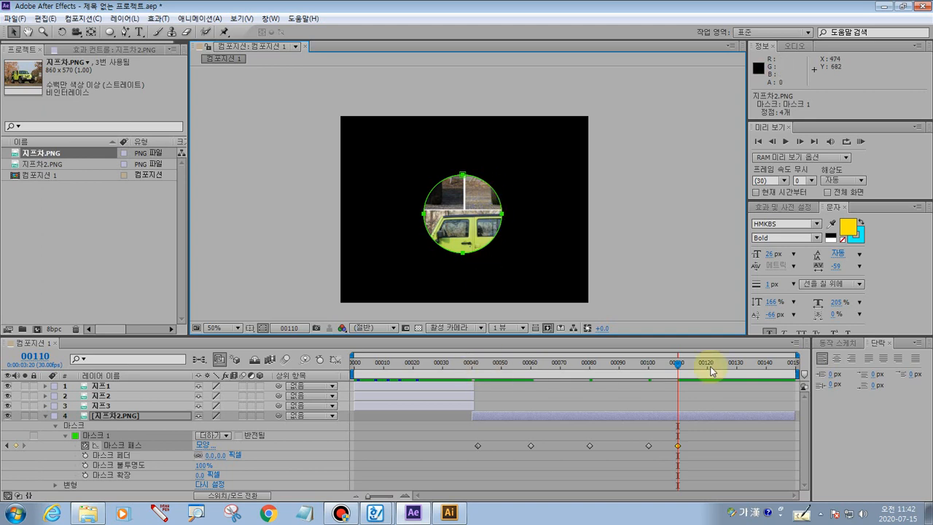
# - Scale the circular mask to about 379% around its centre at frame 130, uncovering the whole 지프차2 image
pyautogui.moveTo(685, 365); pyautogui.dragTo(736, 373)
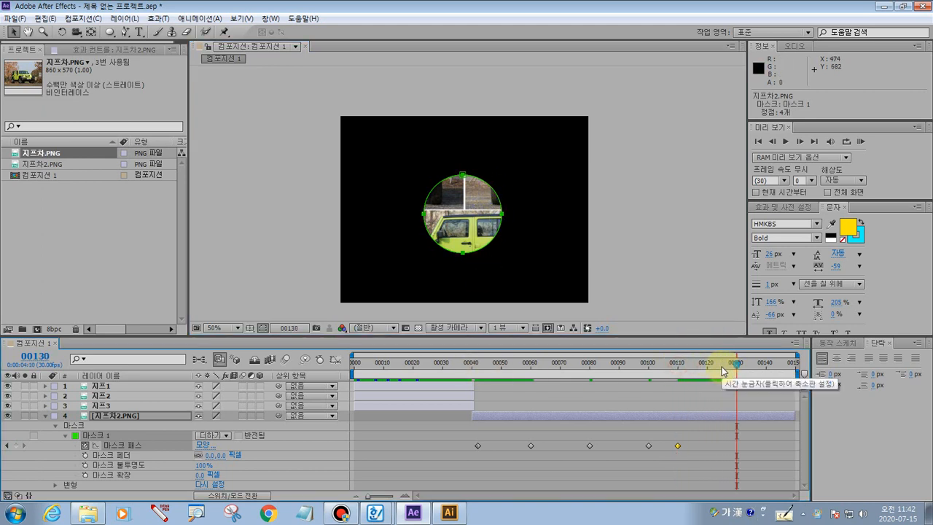
pyautogui.hotkey('ctrl', 't')
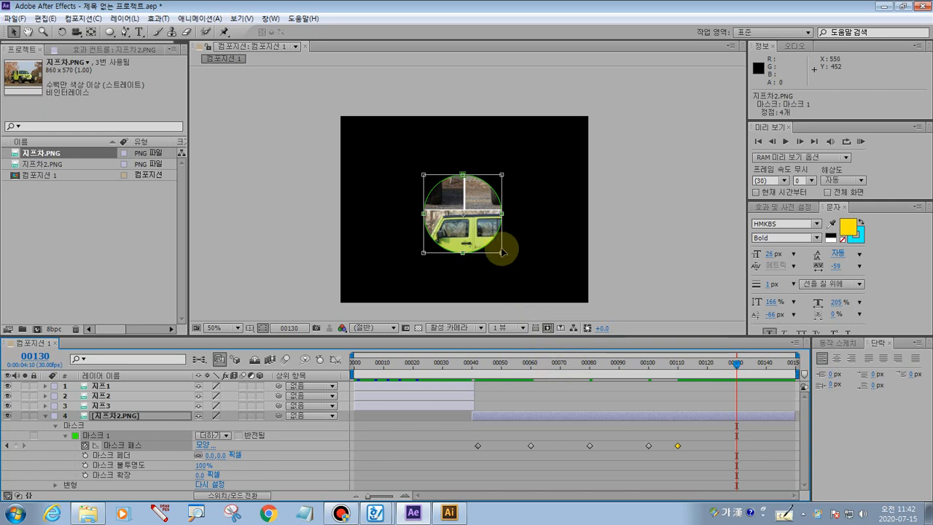
pyautogui.moveTo(502, 253); pyautogui.dragTo(733, 396)
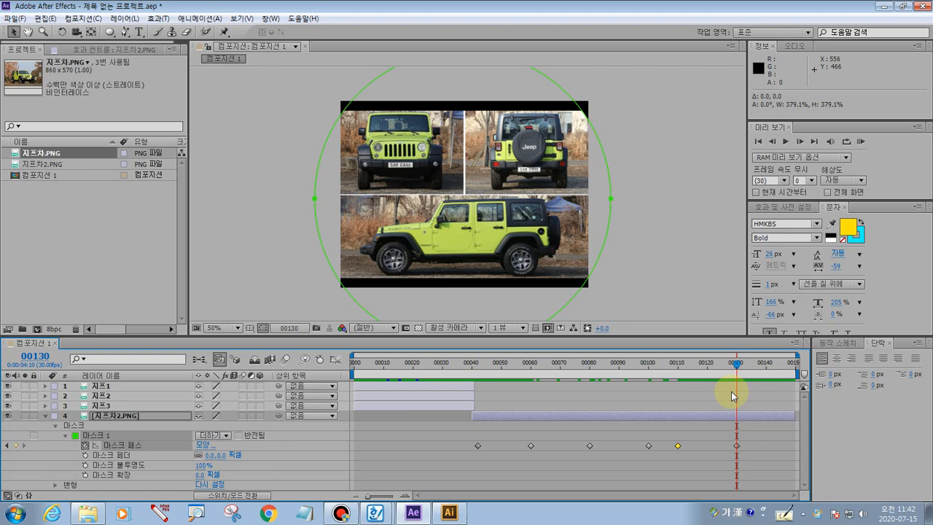
# - Play back the circular mask animation from frame 42
pyautogui.moveTo(735, 365); pyautogui.dragTo(477, 367)
pyautogui.press('space')
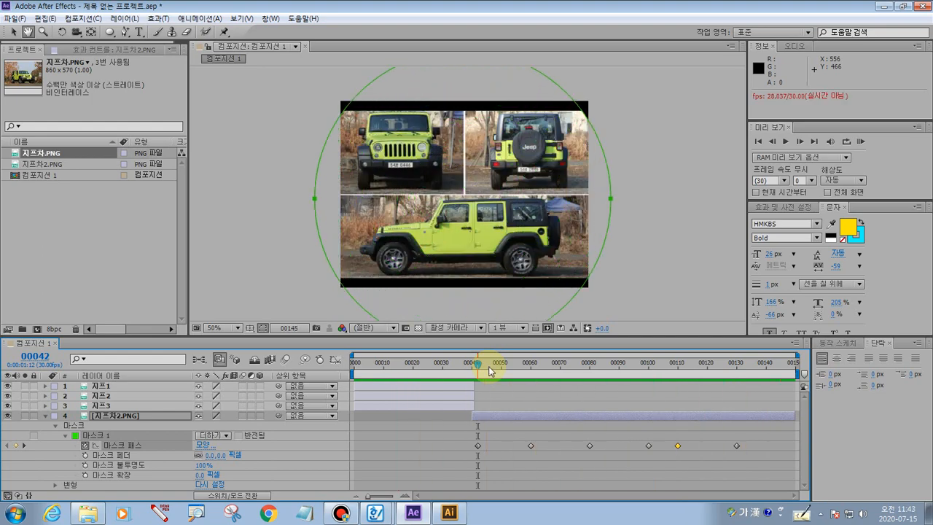
pyautogui.press('space')
pyautogui.click(345, 516)
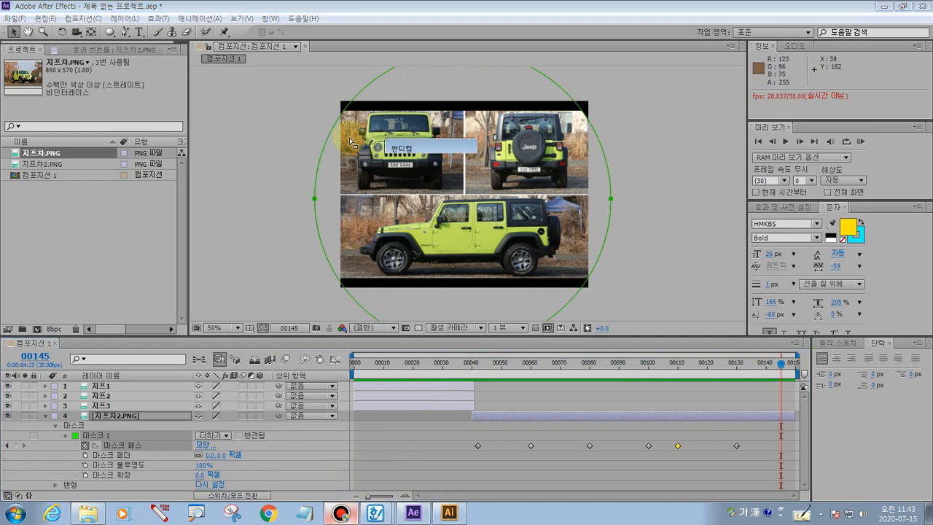